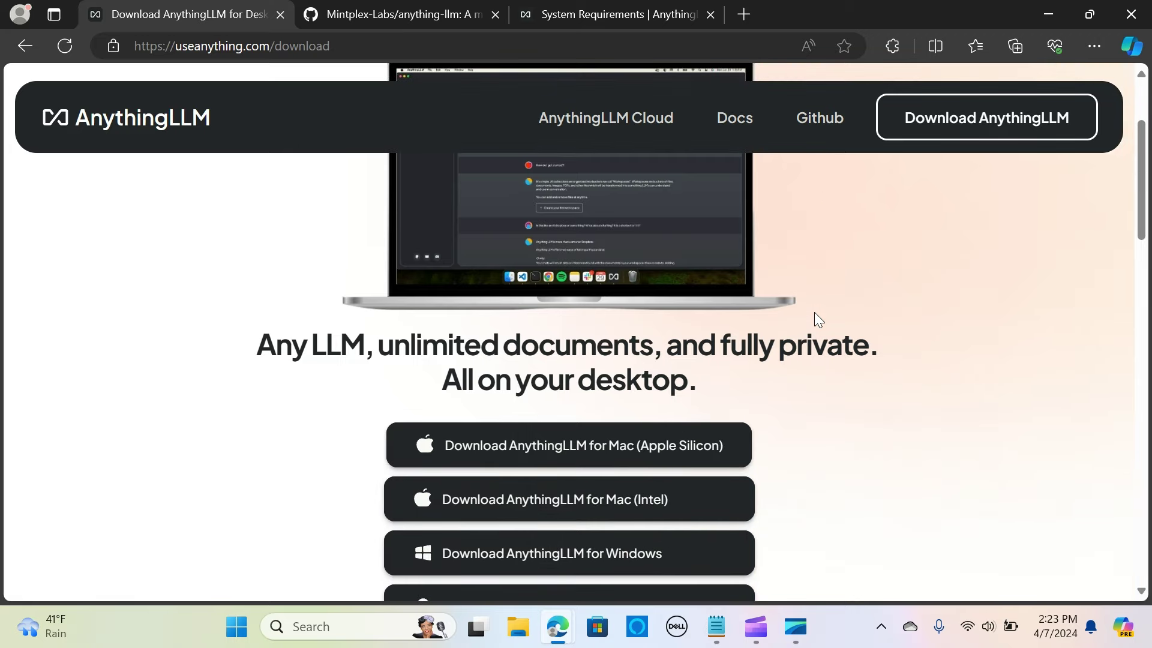
Examine the AnythingLLM download page, including the desktop installers, custom model support, document types and customization sections.
scroll(818, 319, "down", 2)
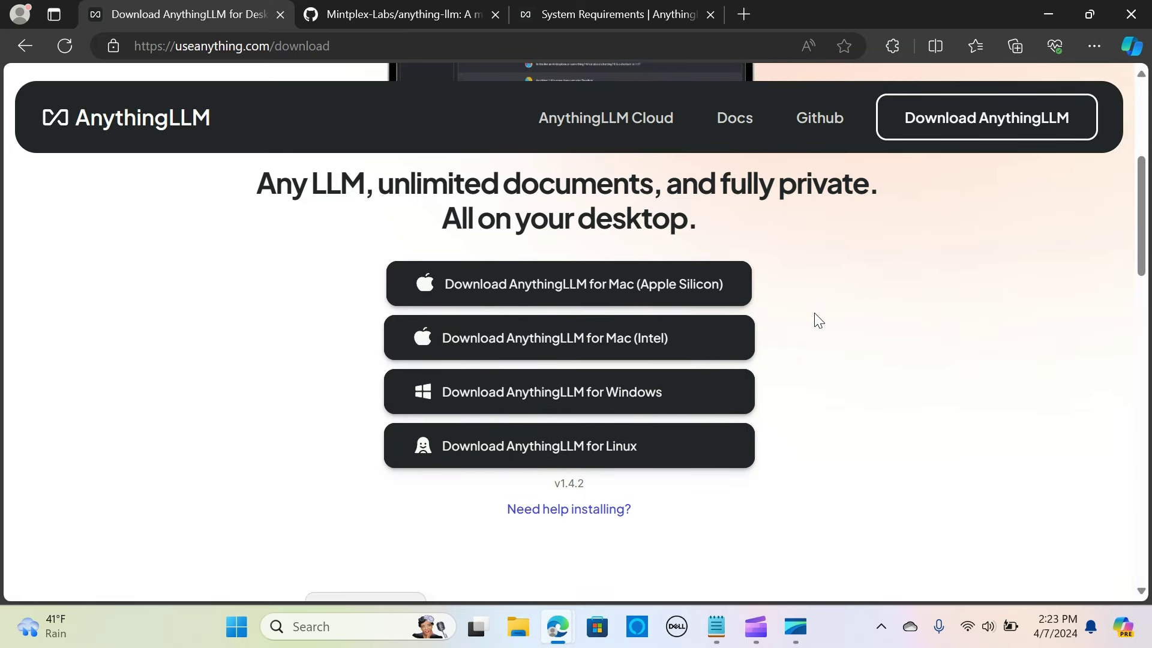
scroll(818, 321, "down", 3)
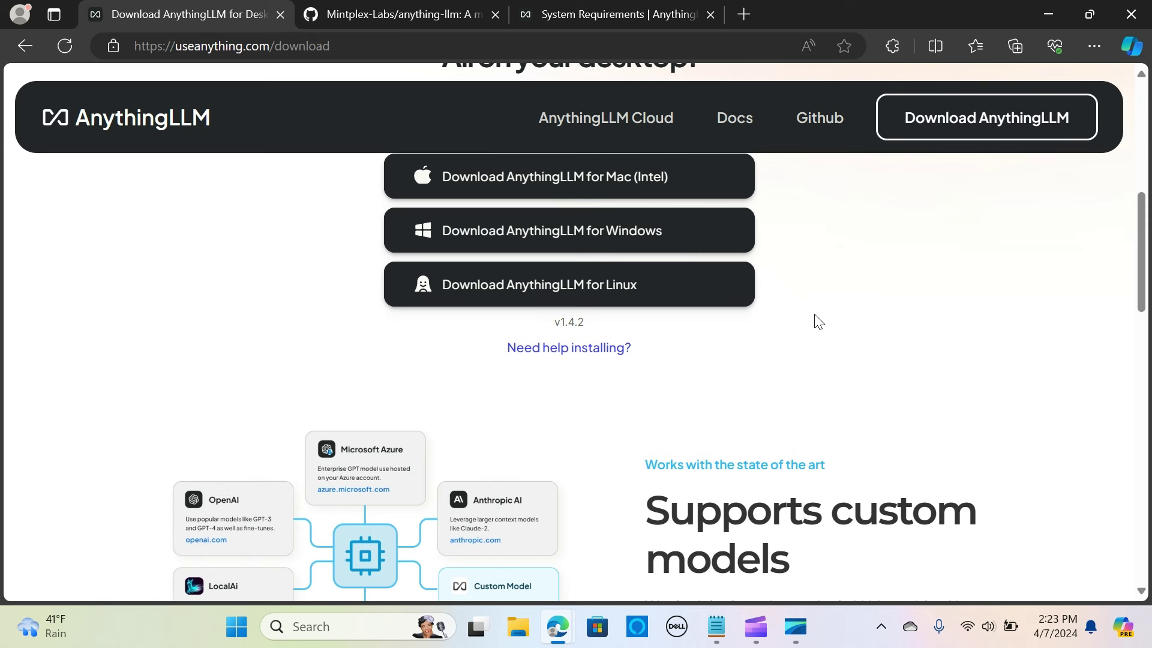
scroll(819, 322, "down", 4)
scroll(817, 318, "up", 3)
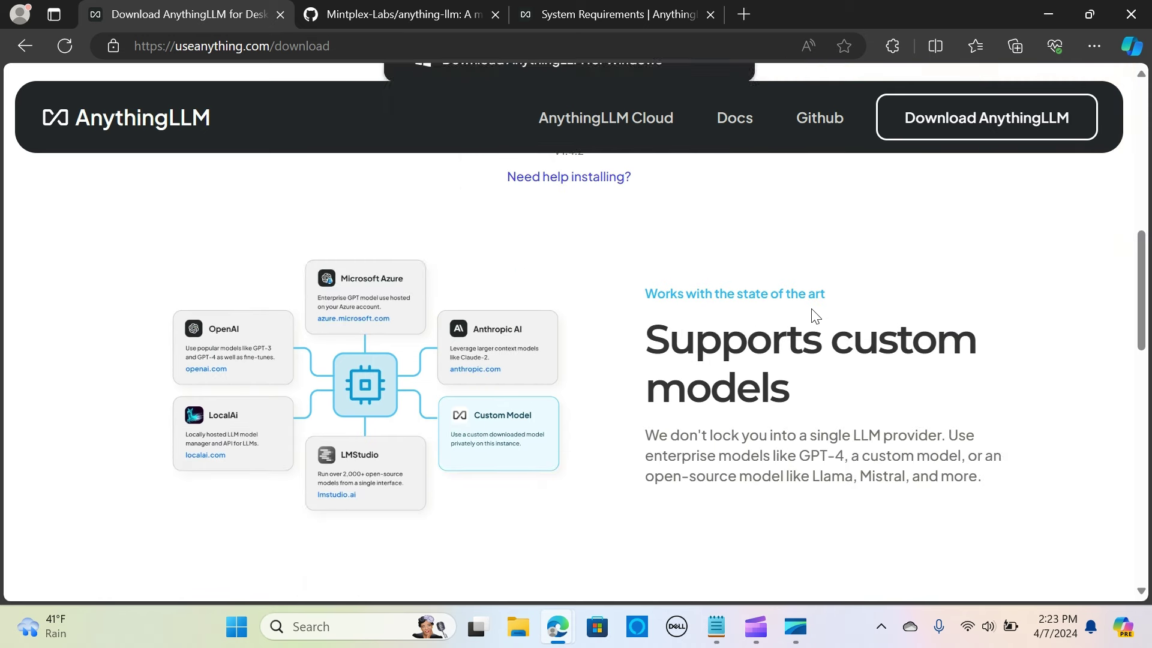
scroll(813, 312, "up", 4)
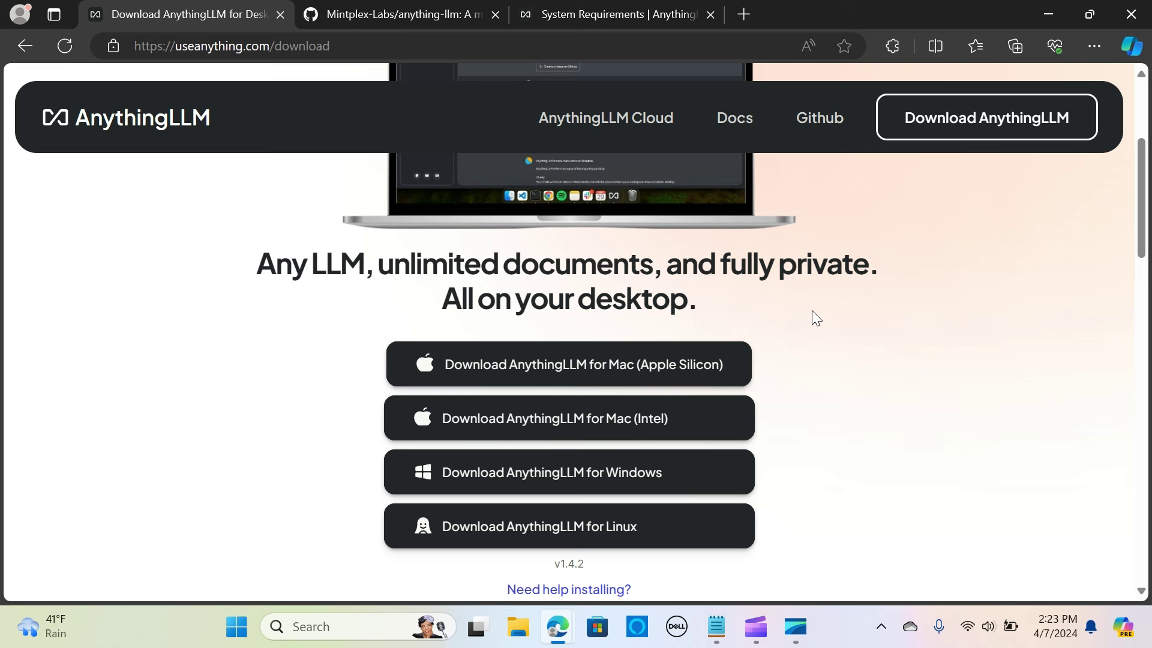
scroll(813, 313, "up", 1)
scroll(812, 312, "down", 15)
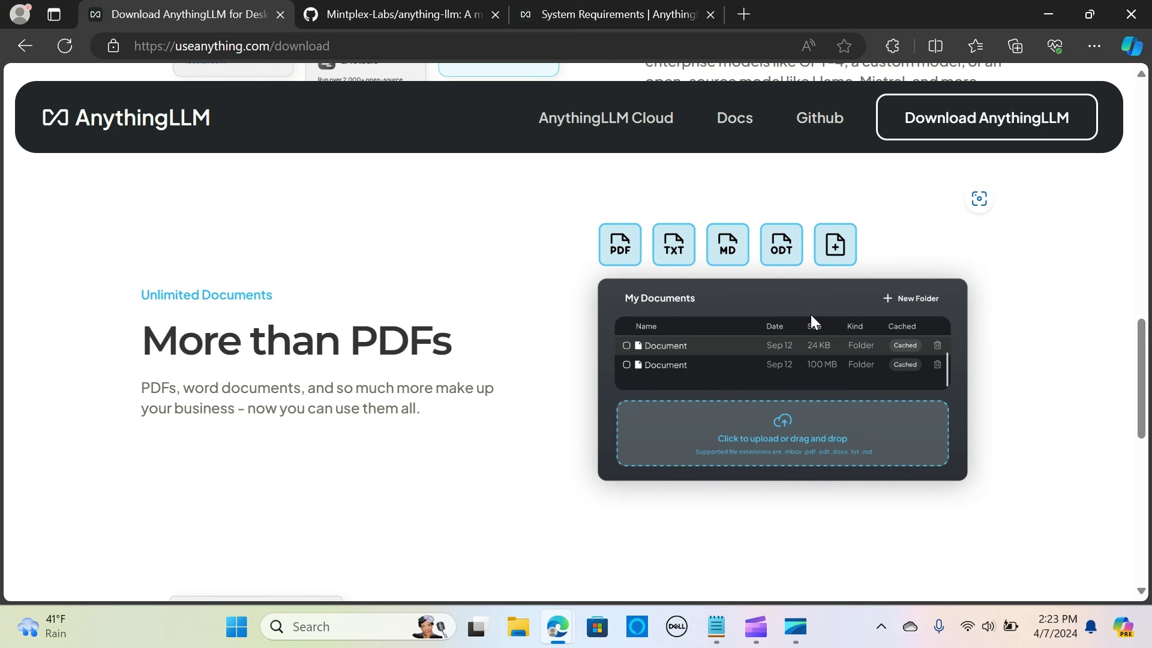
scroll(811, 324, "down", 3)
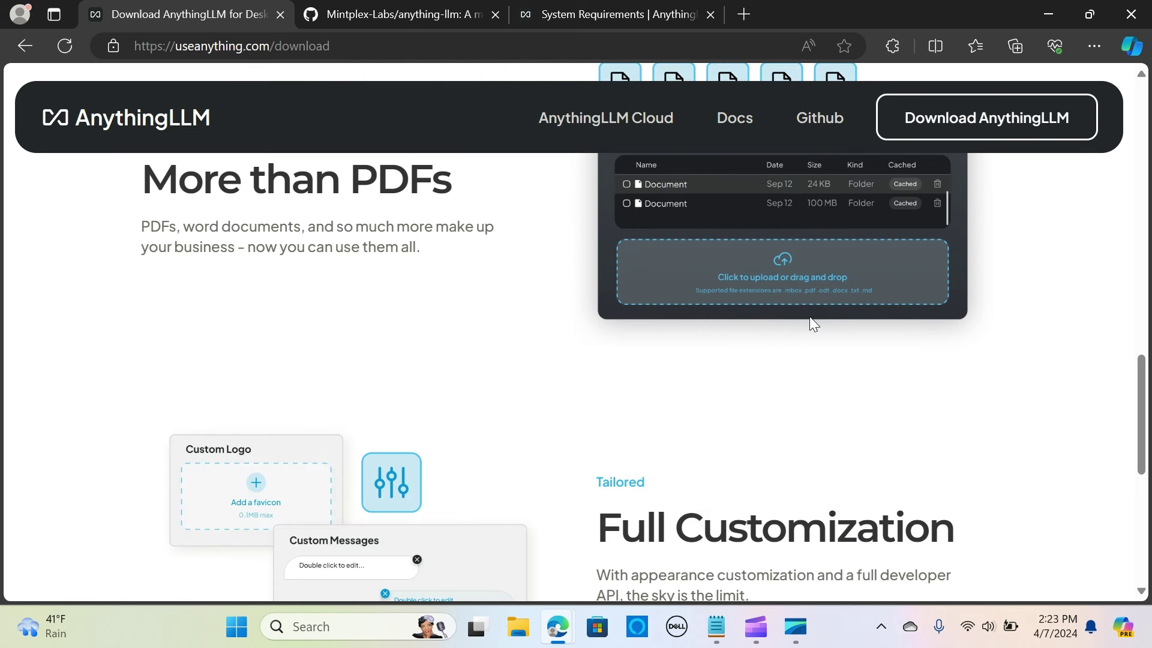
scroll(807, 319, "down", 3)
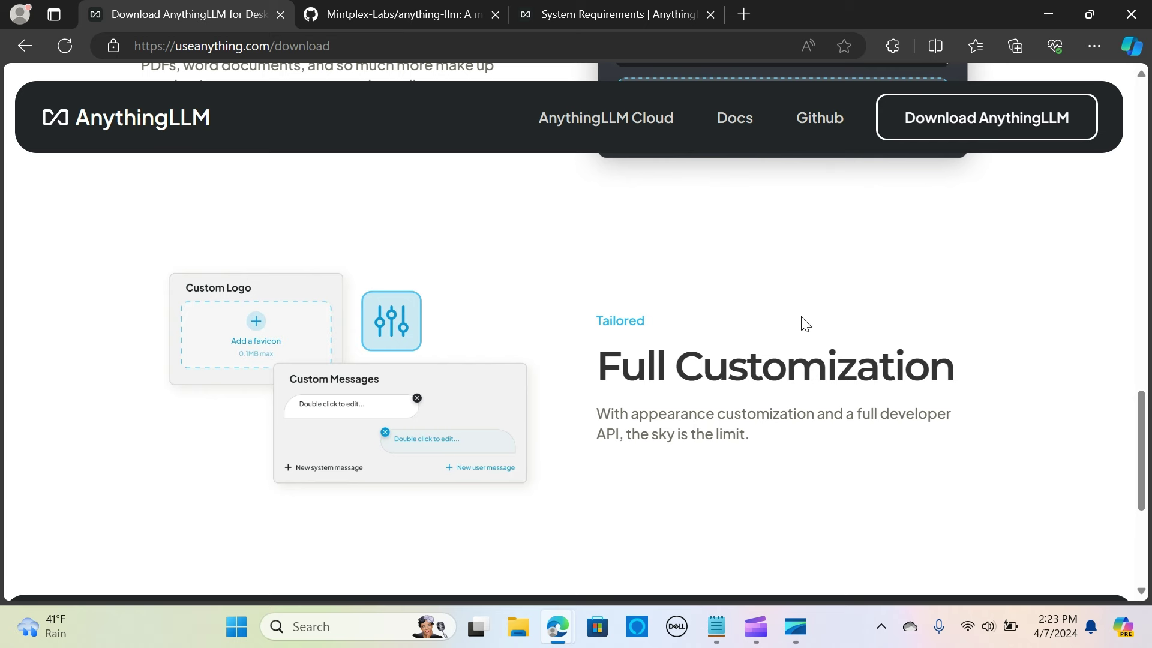
scroll(737, 324, "down", 3)
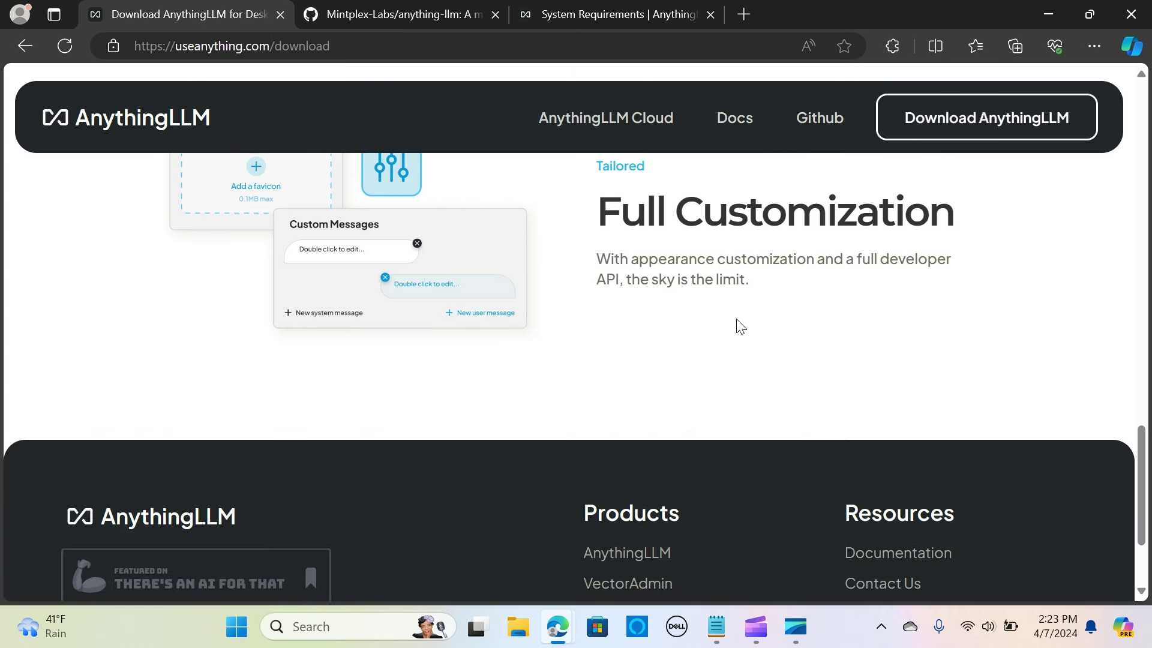
scroll(743, 324, "up", 5)
scroll(744, 324, "up", 8)
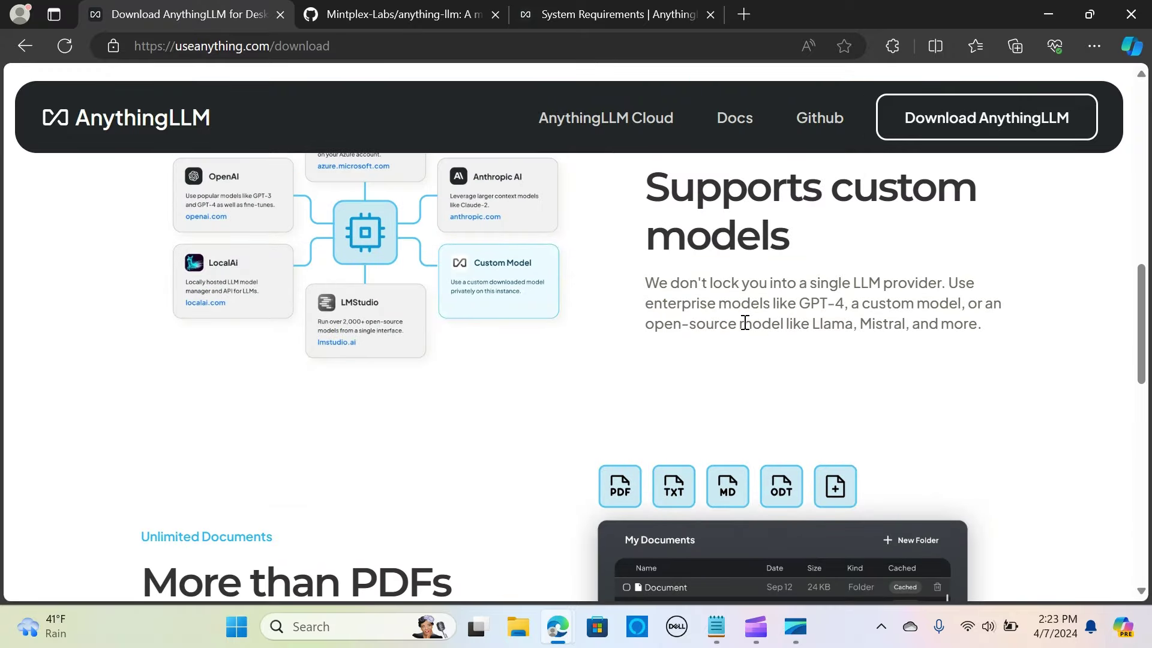
scroll(745, 325, "up", 5)
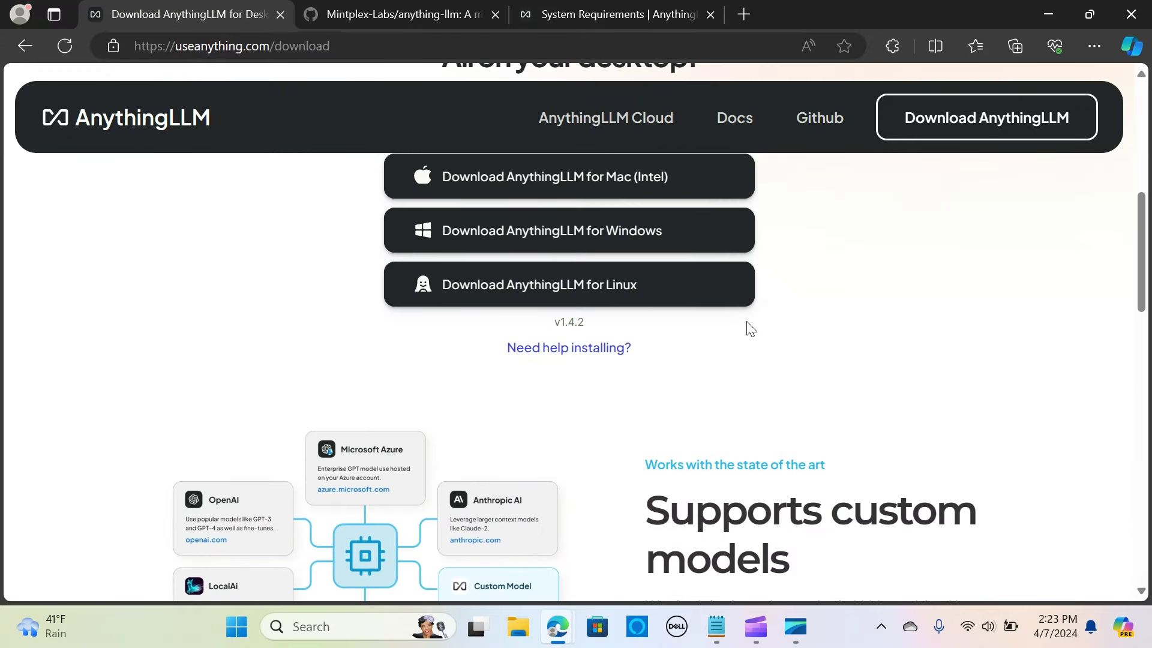
scroll(751, 330, "up", 7)
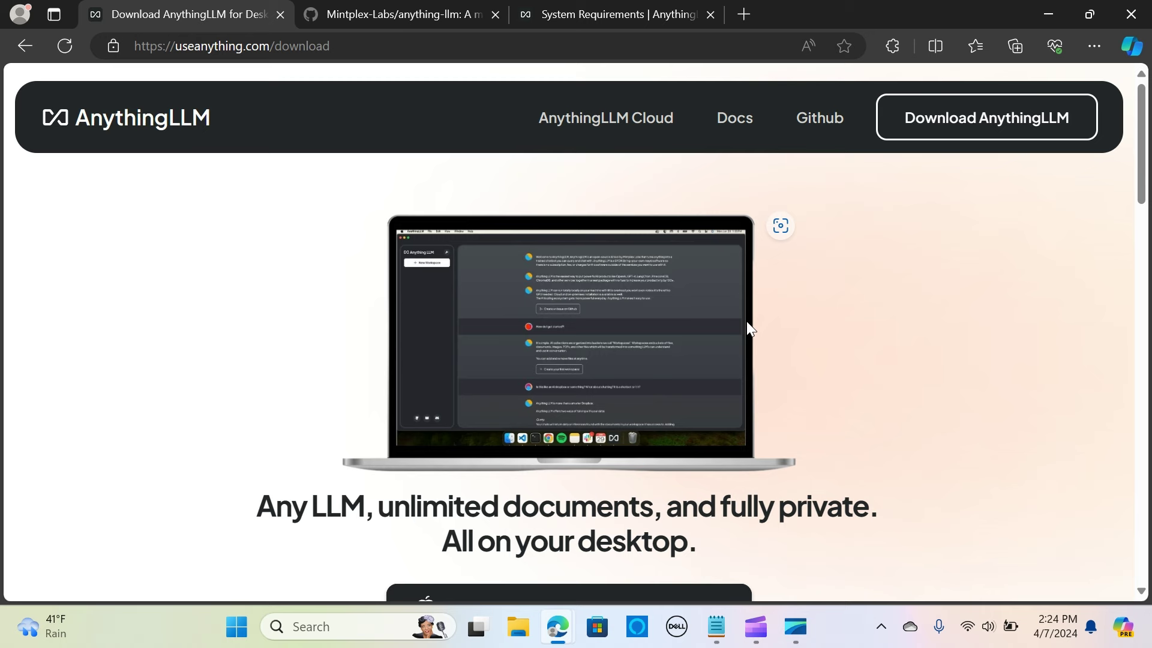
Check the AnythingLLM download options for Mac, Windows and Linux again, along with the supported model providers.
scroll(747, 318, "down", 9)
scroll(747, 316, "up", 5)
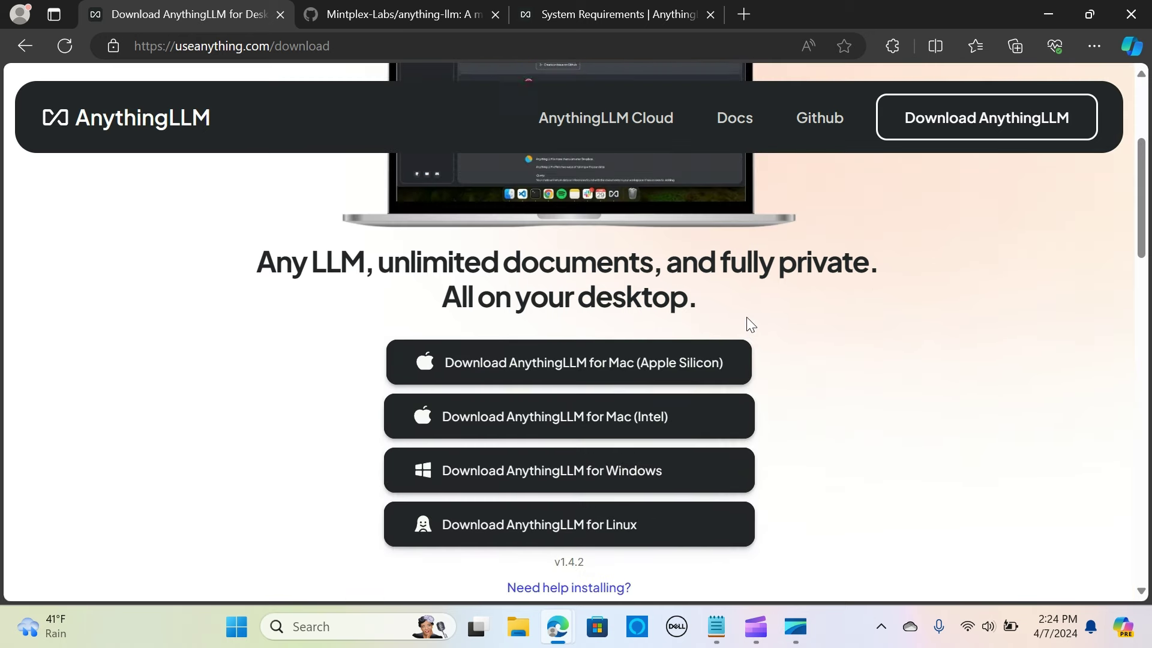
scroll(748, 319, "up", 4)
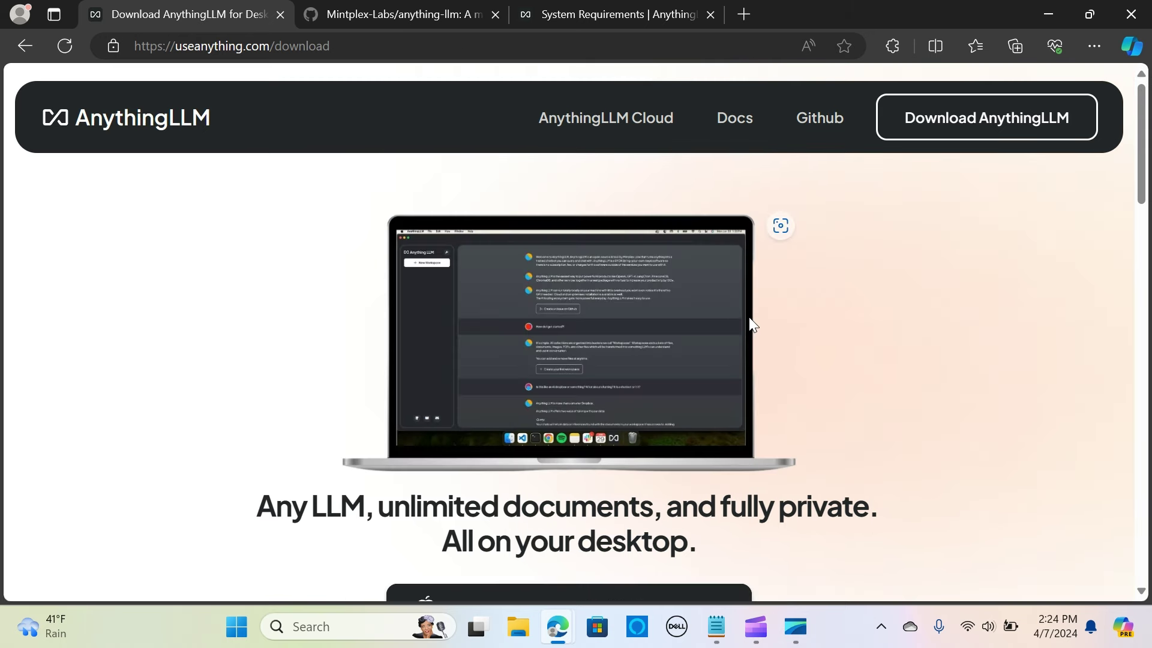
scroll(751, 318, "down", 4)
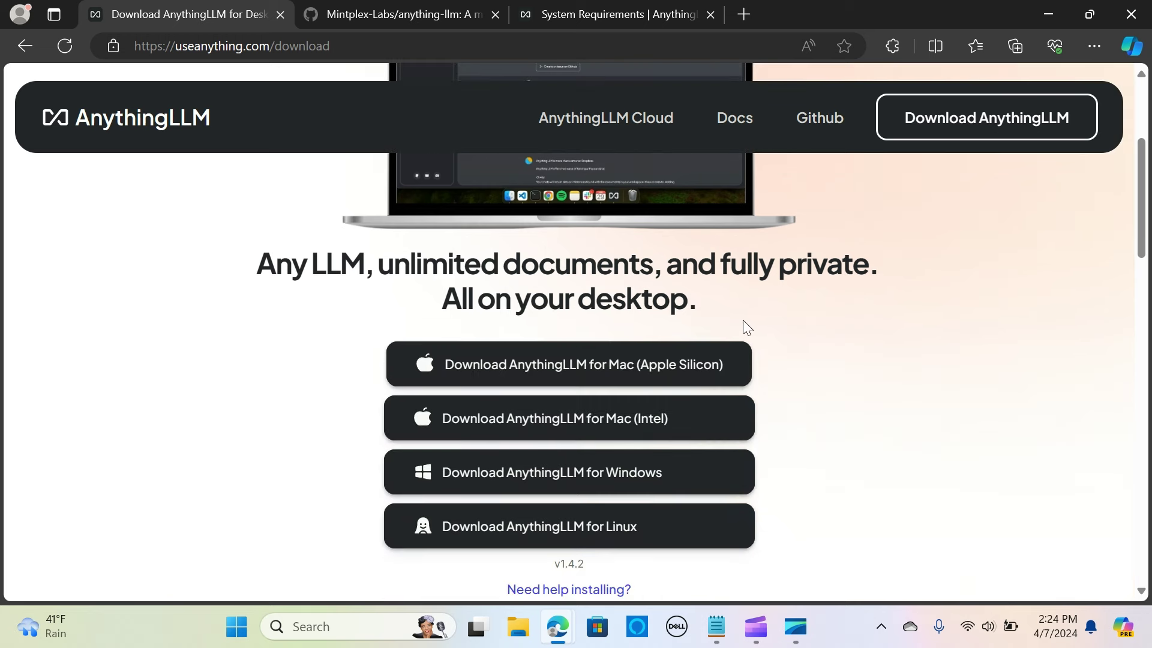
scroll(746, 327, "down", 4)
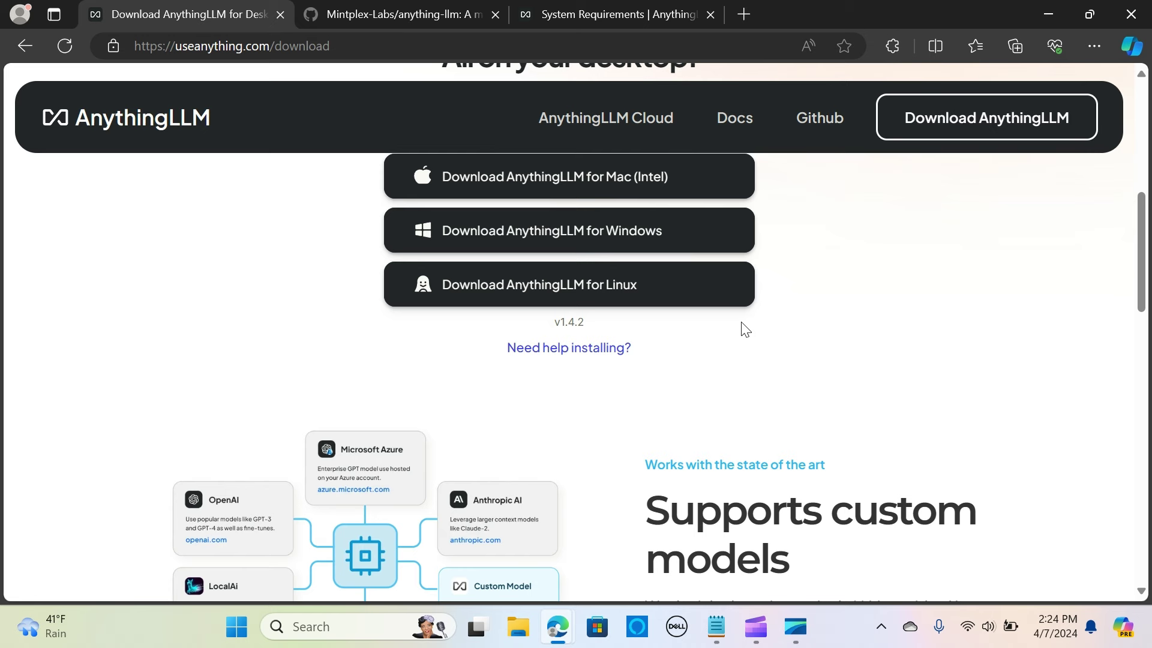
scroll(630, 291, "up", 5)
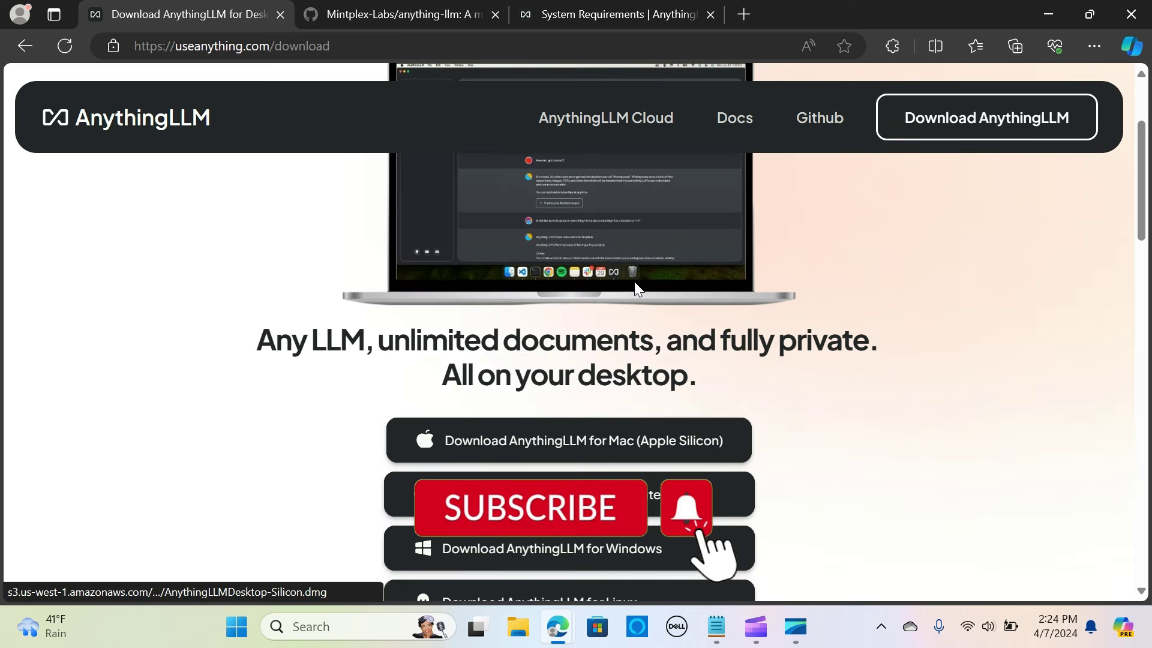
scroll(640, 290, "up", 3)
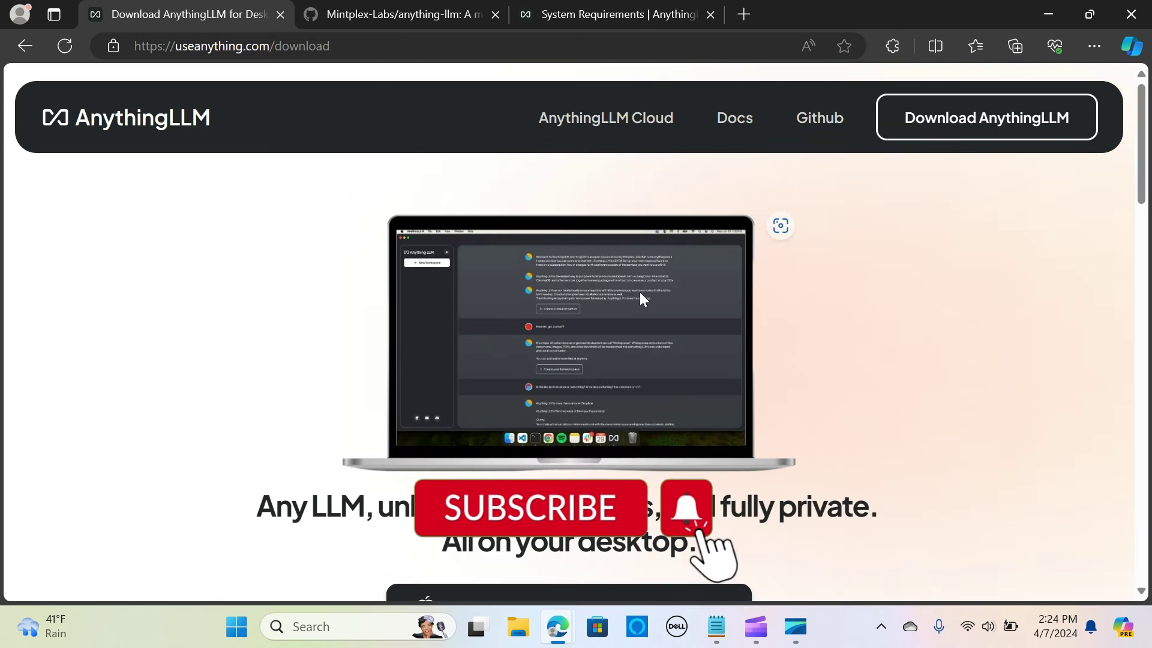
scroll(640, 290, "down", 10)
Review the anything-llm GitHub README, including supported LLMs, vector databases, self-hosting and development setup, up to the repository's file list.
left_click(398, 16)
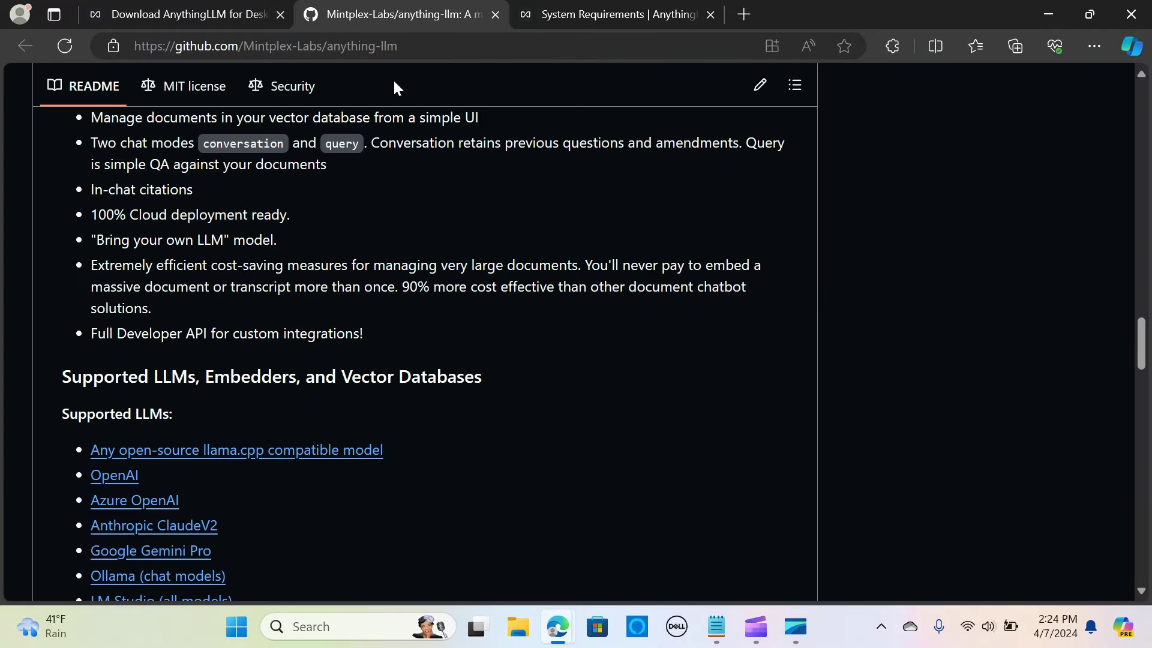
scroll(546, 357, "down", 12)
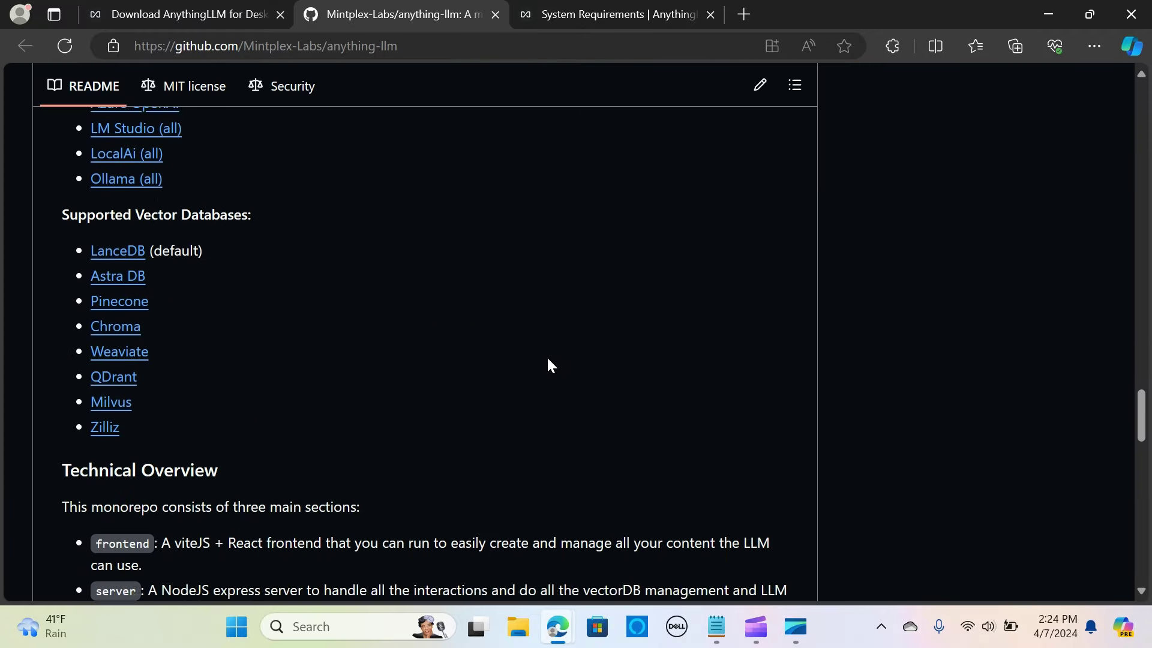
scroll(551, 364, "down", 9)
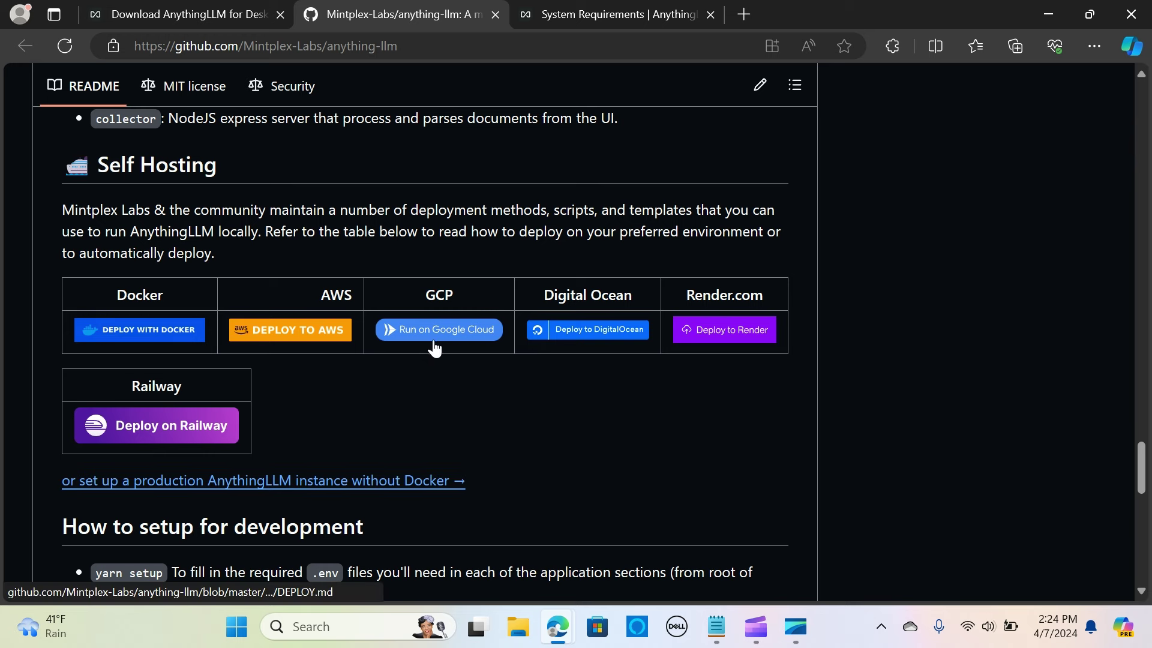
scroll(300, 384, "down", 5)
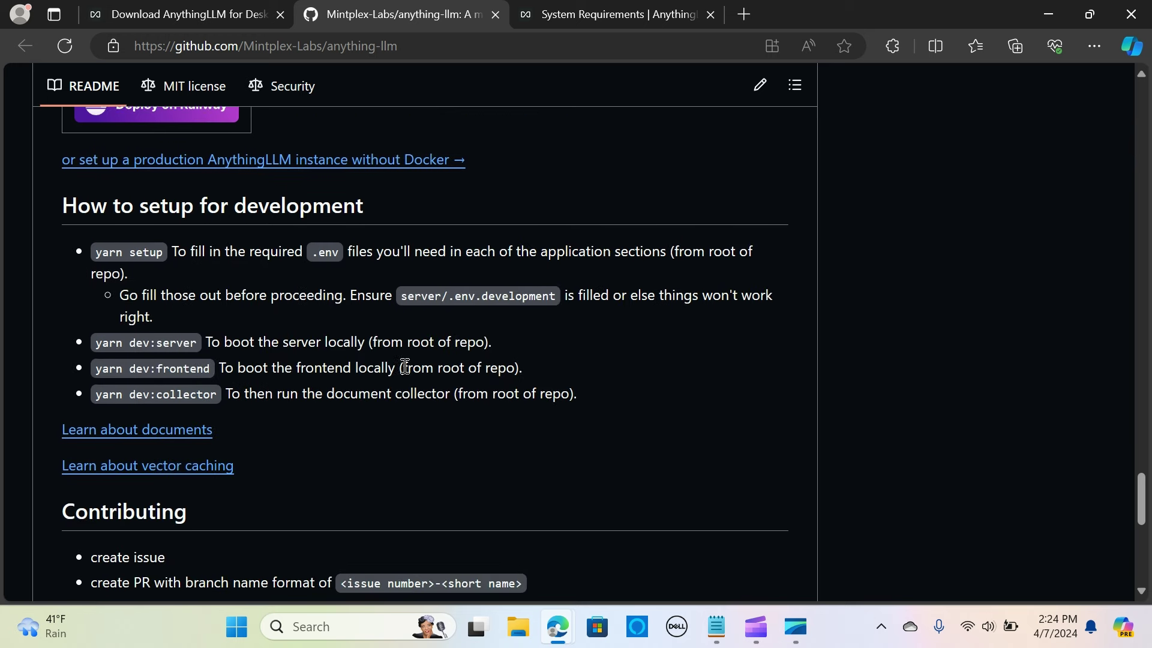
scroll(398, 358, "down", 2)
scroll(401, 347, "up", 16)
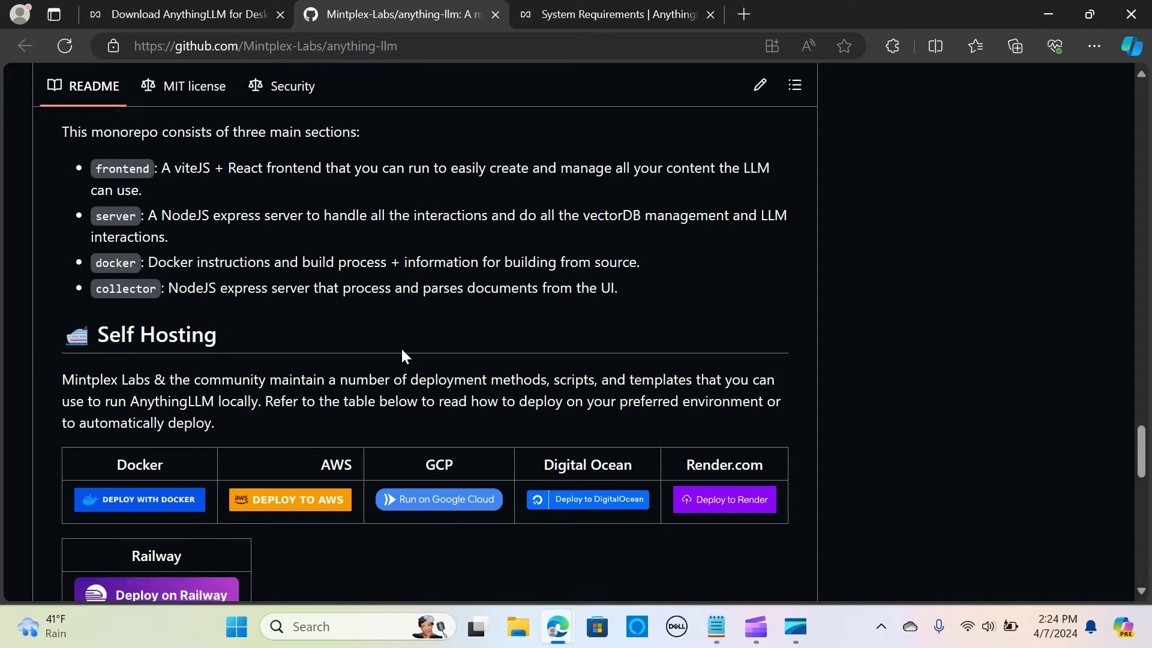
scroll(419, 341, "up", 15)
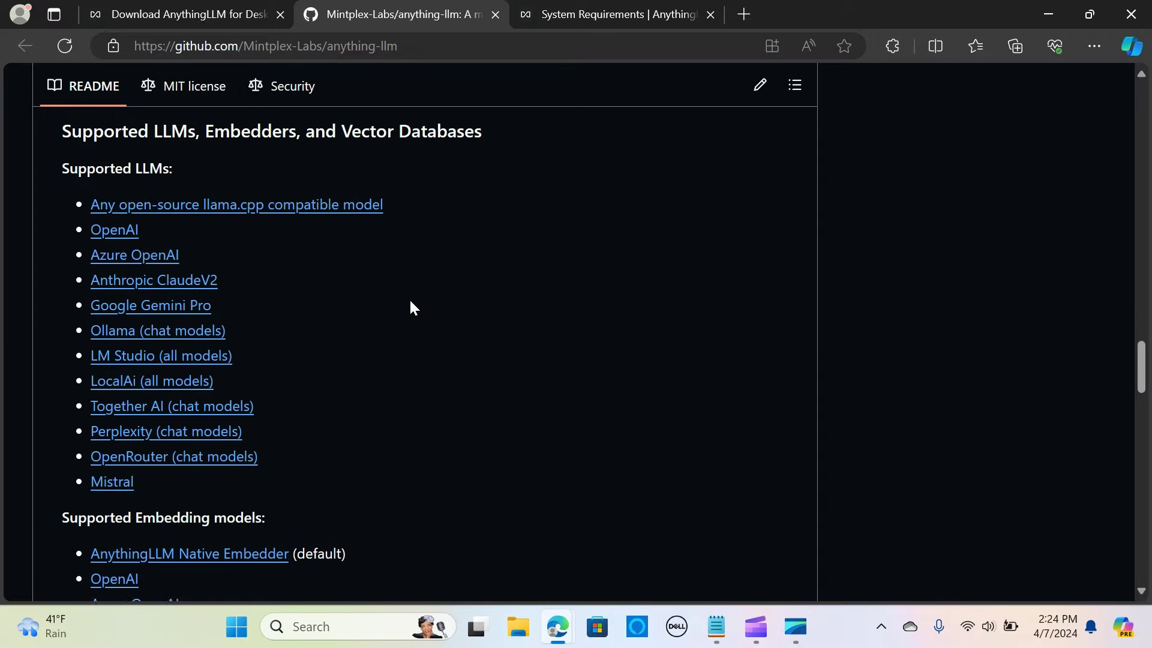
scroll(265, 267, "up", 18)
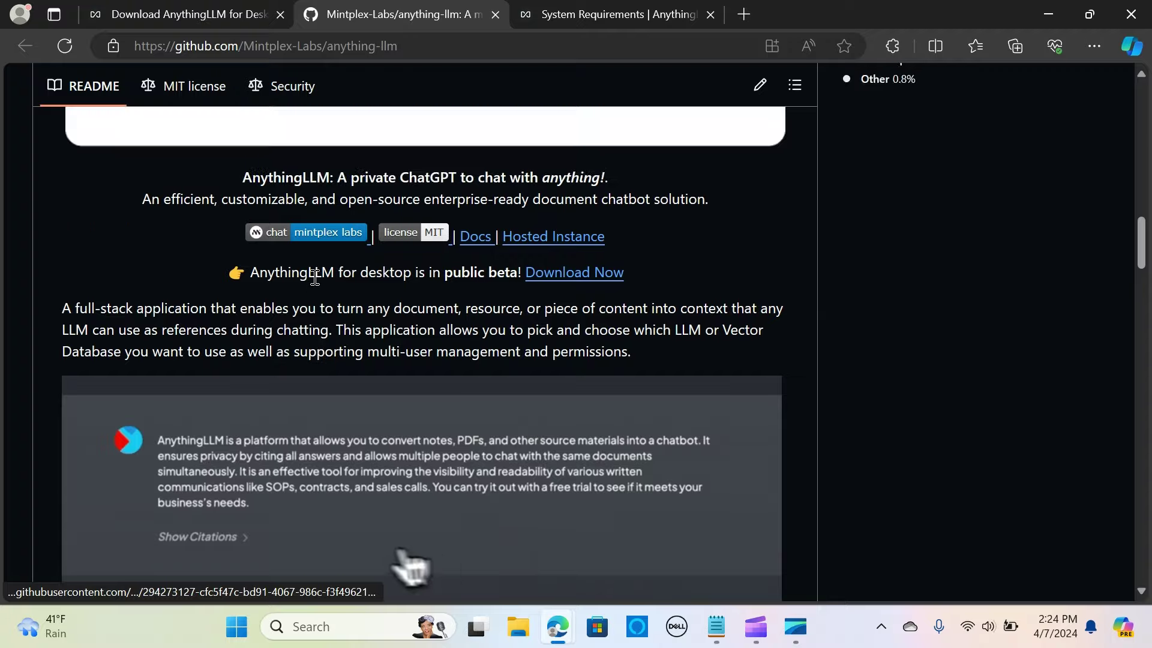
scroll(324, 261, "up", 13)
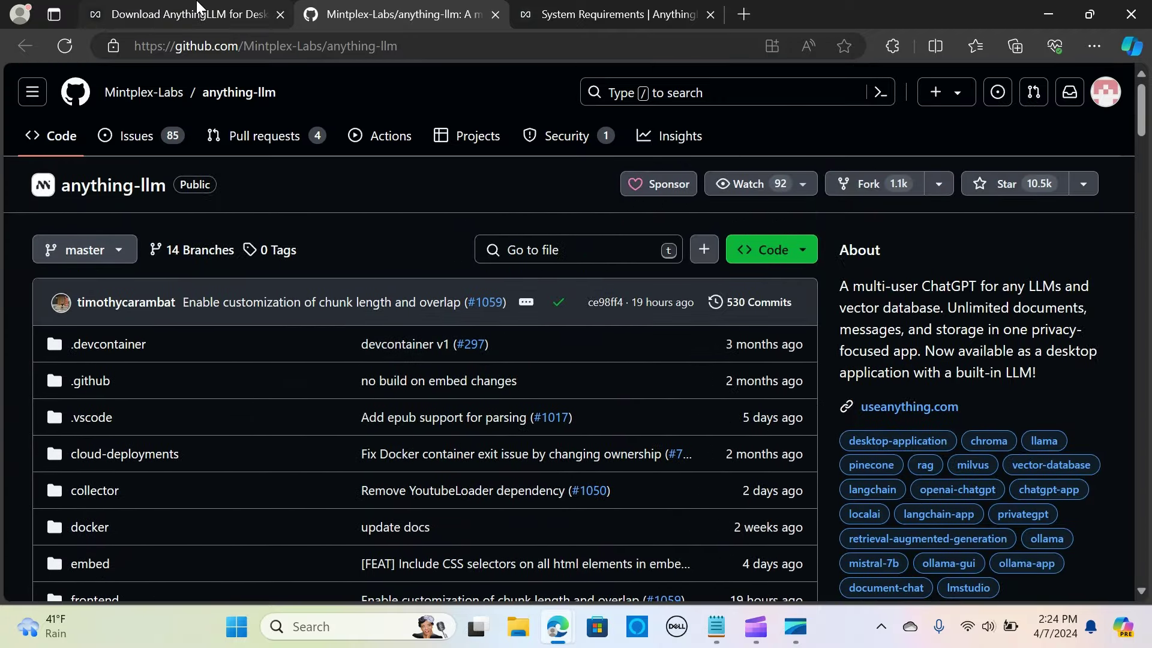
Return to the AnythingLLM download page and look over its platform installers and introduction.
left_click(198, 9)
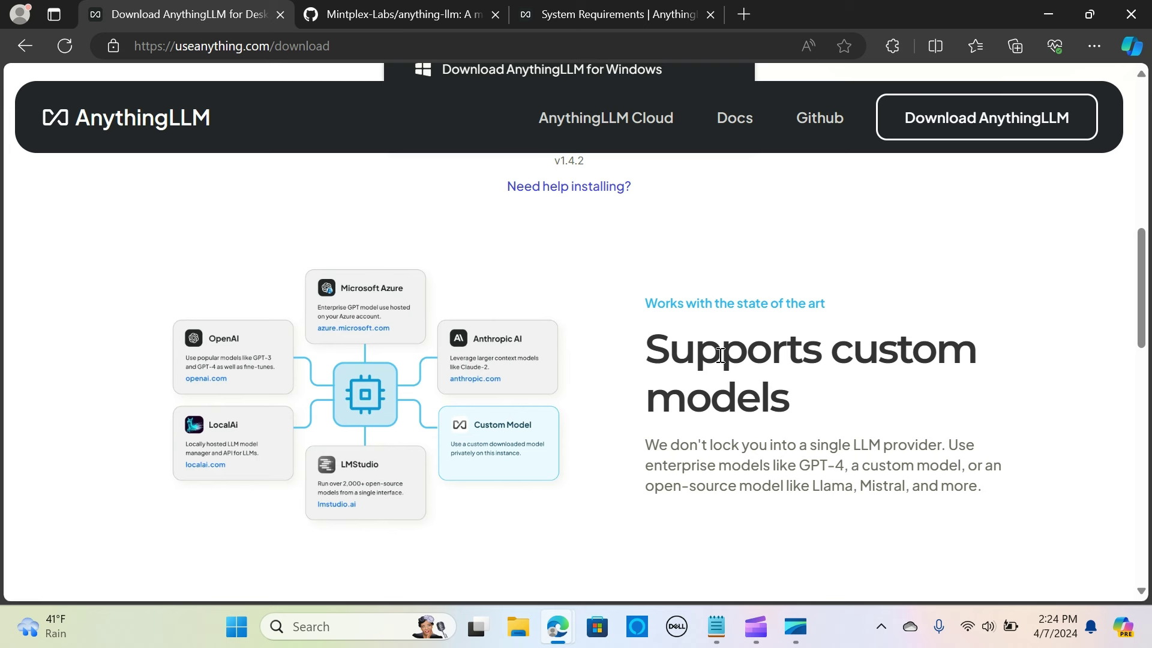
scroll(718, 356, "down", 2)
scroll(717, 360, "up", 5)
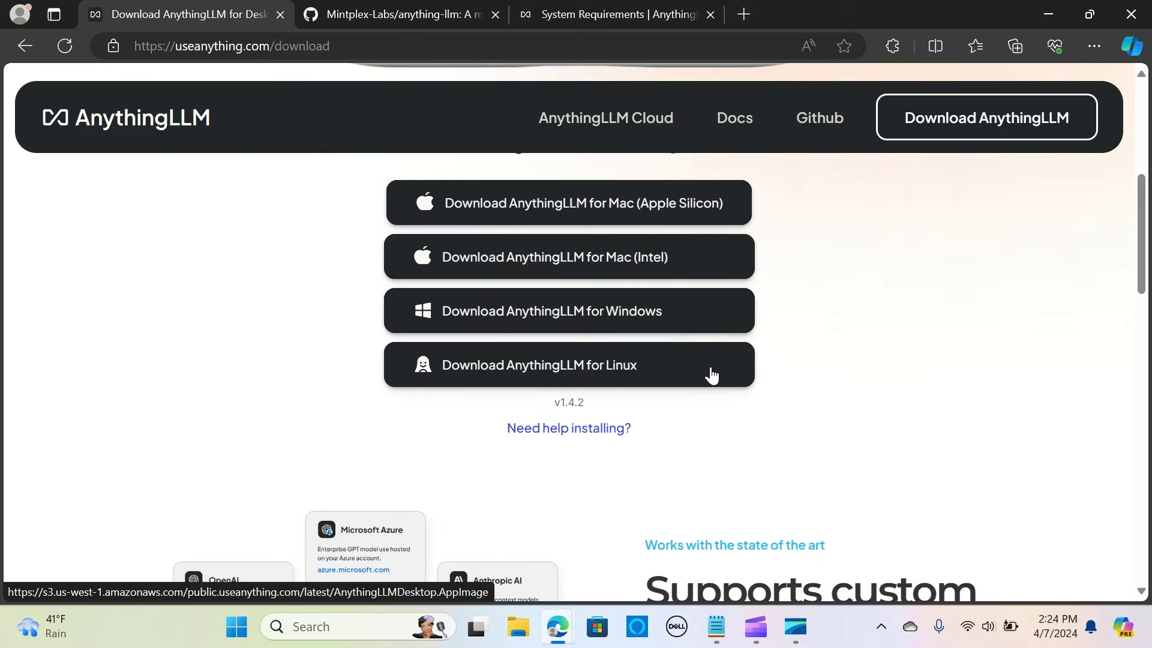
scroll(712, 375, "up", 4)
scroll(711, 369, "up", 3)
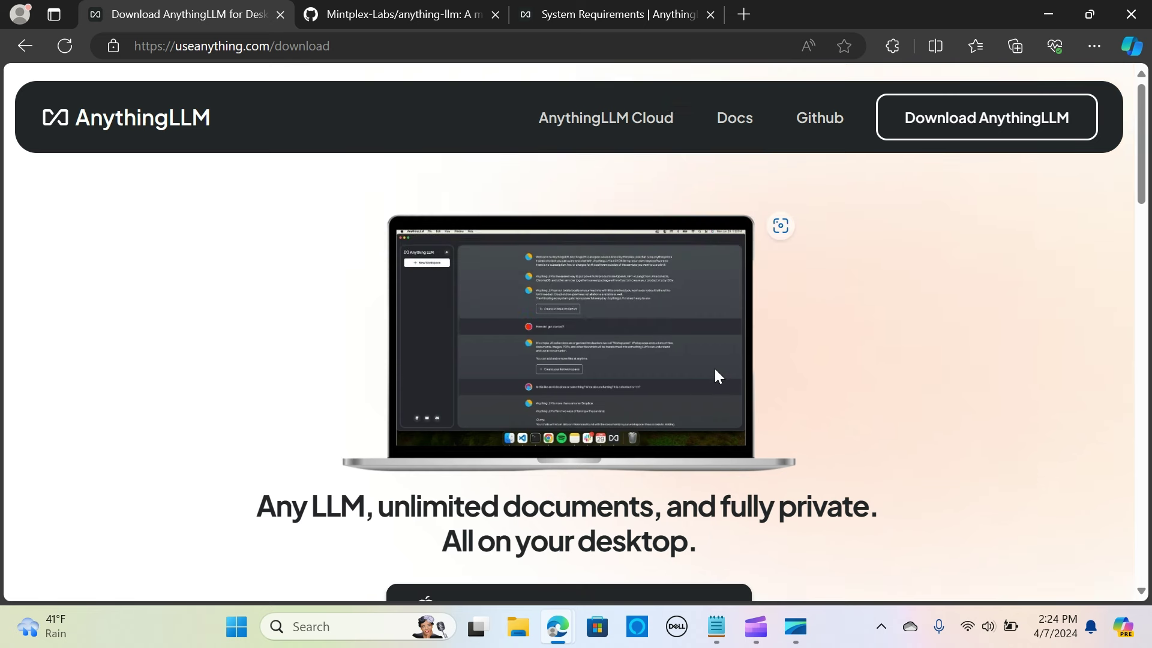
scroll(711, 372, "down", 3)
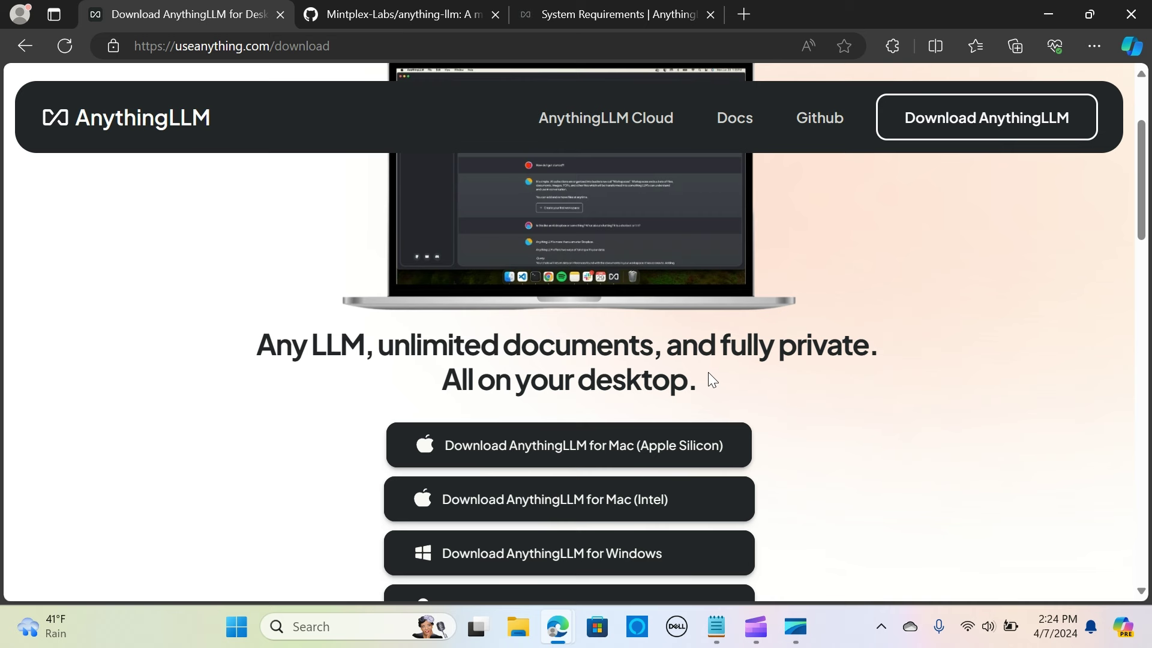
scroll(587, 410, "up", 3)
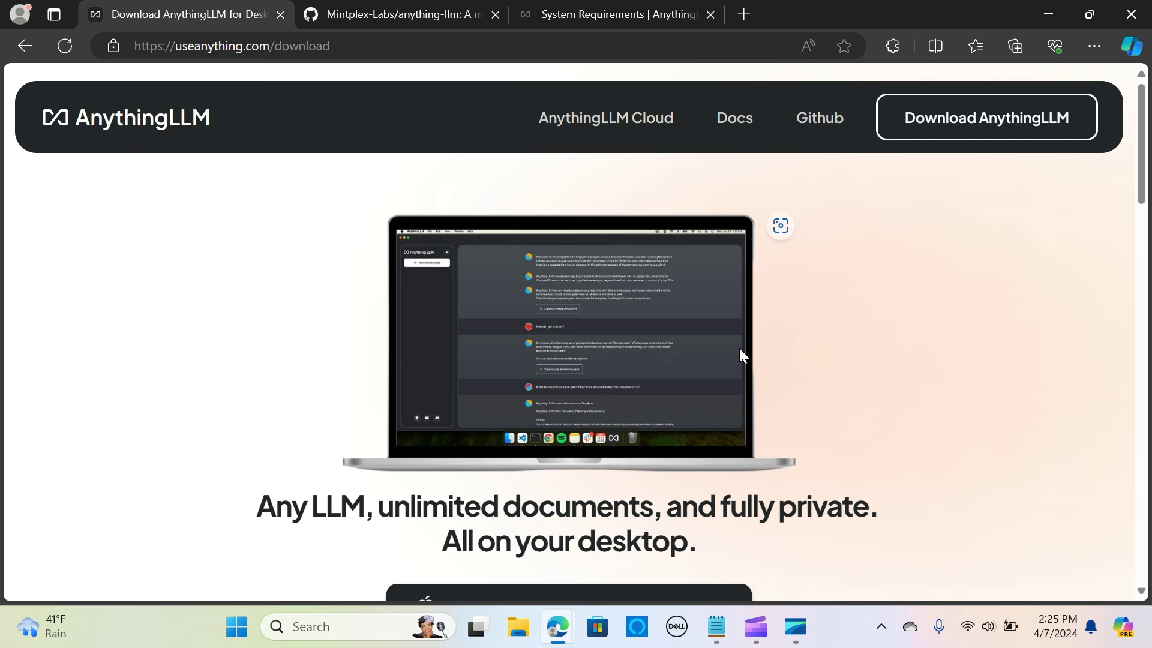
Read the recommended hardware settings and LLM selection on the System Requirements docs page, and return to the AnythingLLM download page.
left_click(336, 17)
left_click(574, 14)
scroll(728, 444, "down", 1)
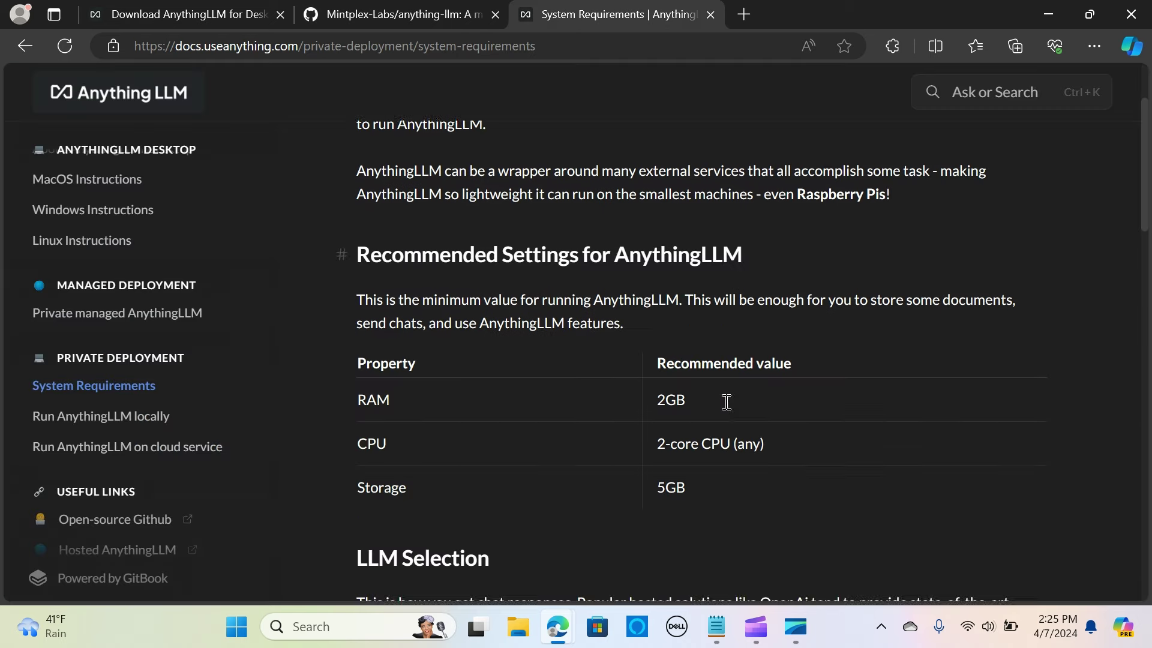
scroll(724, 401, "up", 1)
scroll(723, 408, "down", 4)
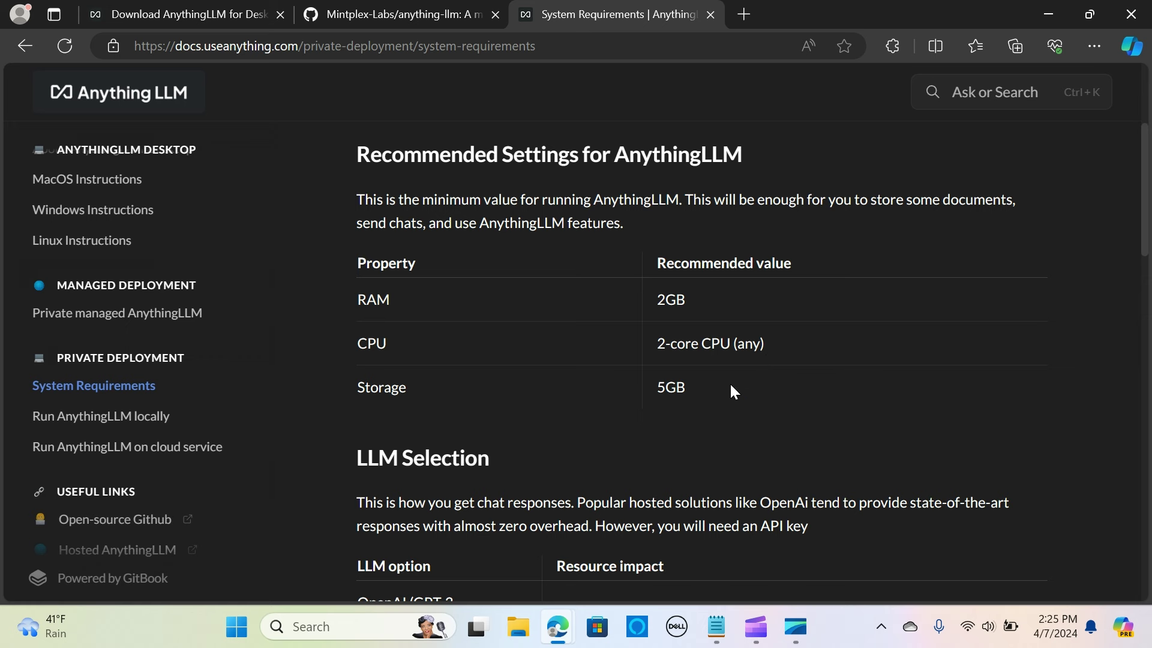
scroll(703, 385, "down", 4)
scroll(703, 385, "up", 7)
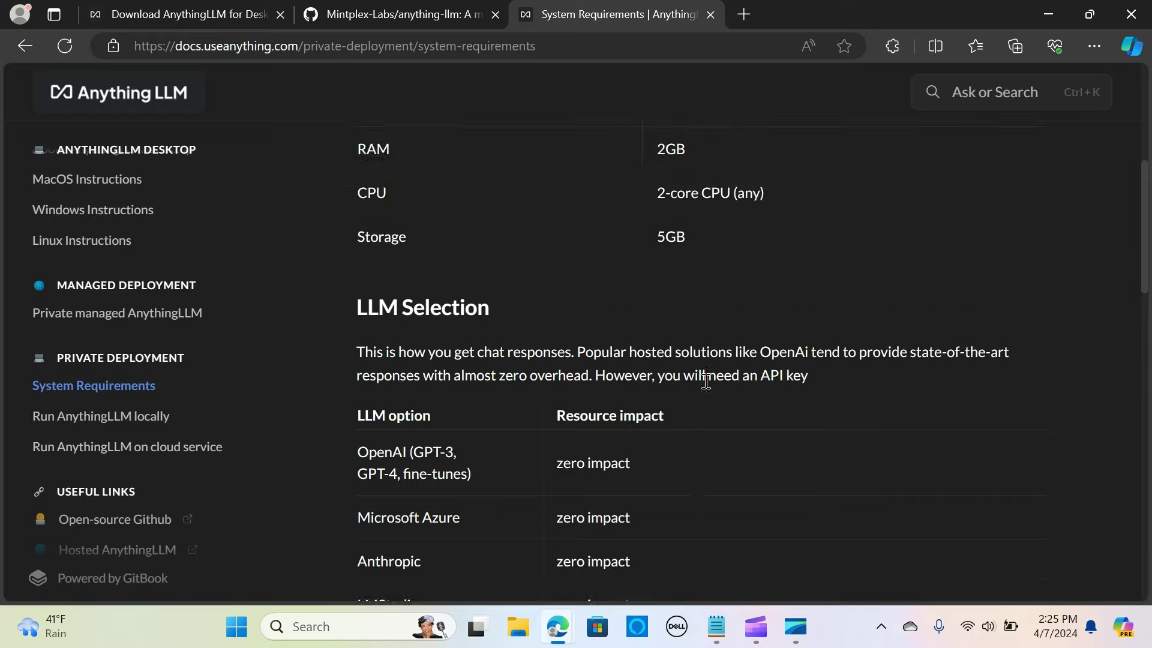
scroll(564, 336, "down", 6)
scroll(564, 336, "up", 2)
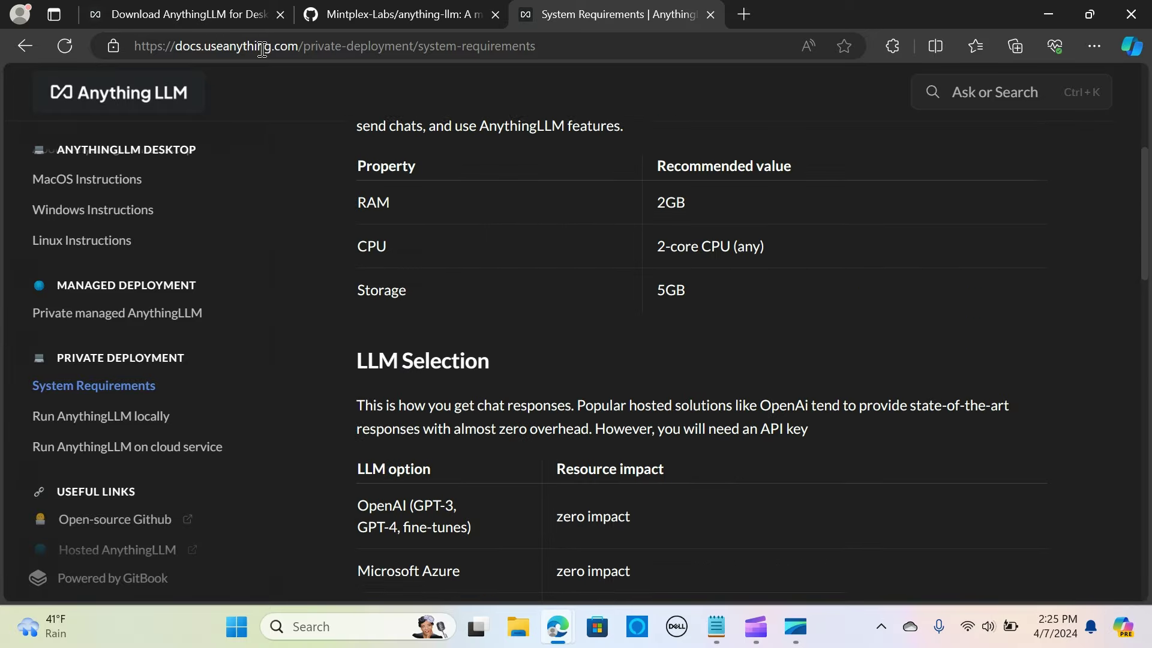
left_click(191, 15)
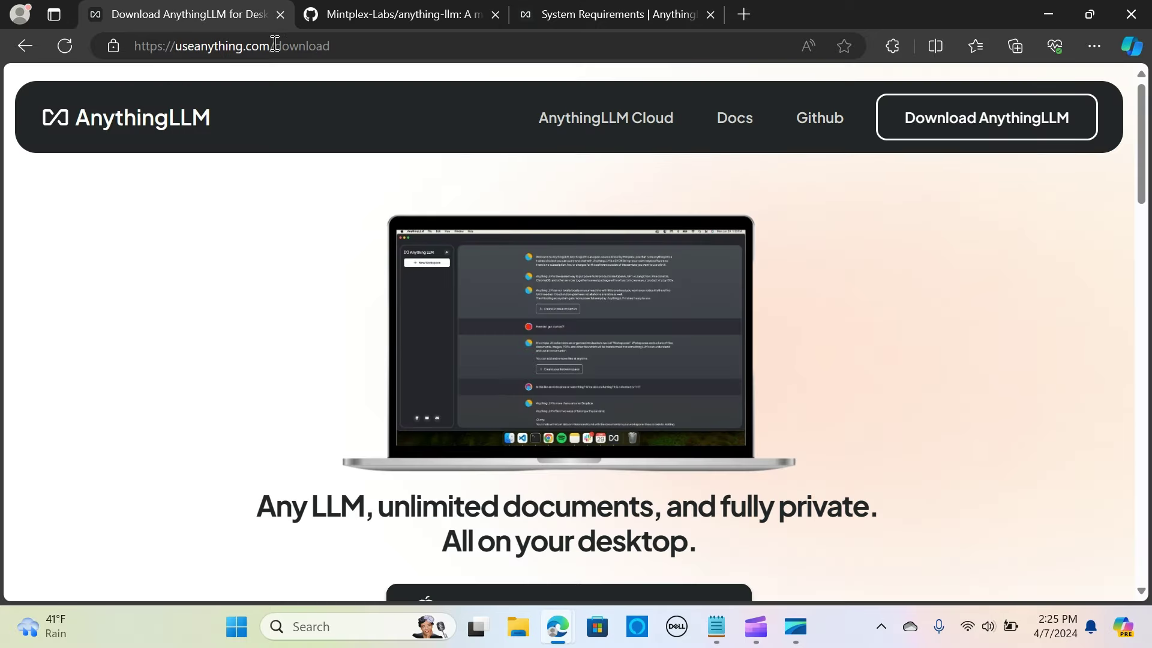
Start downloading the AnythingLLM desktop installer for Windows from the useanything.com download page.
left_click_drag(276, 45, 162, 46)
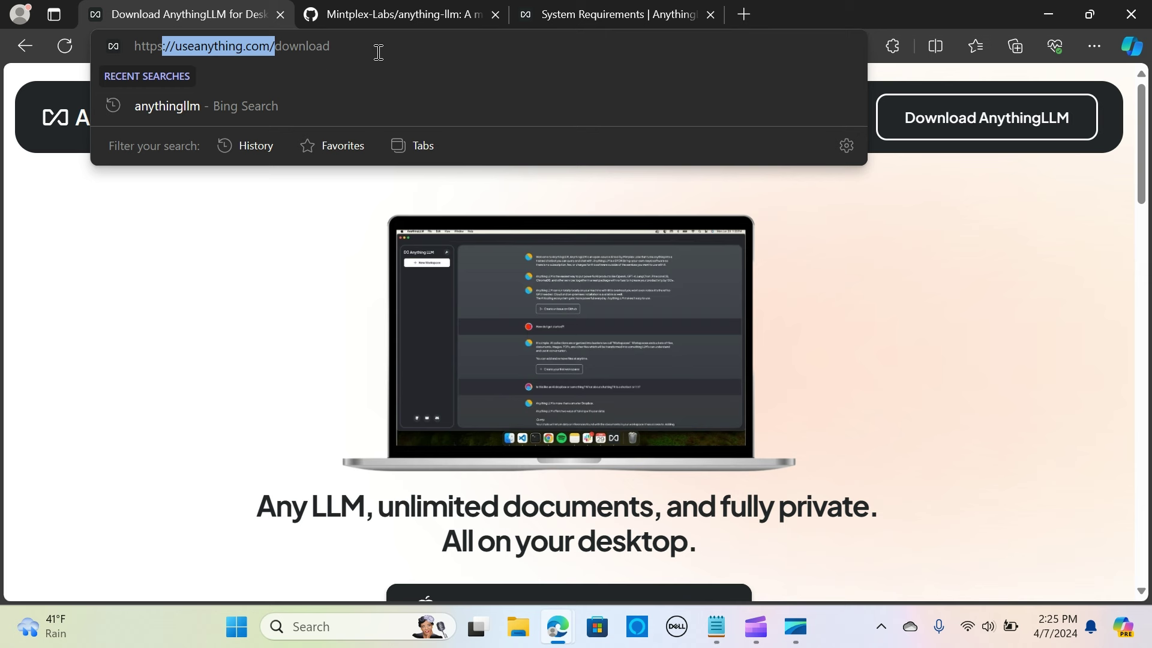
left_click(847, 336)
scroll(847, 336, "down", 3)
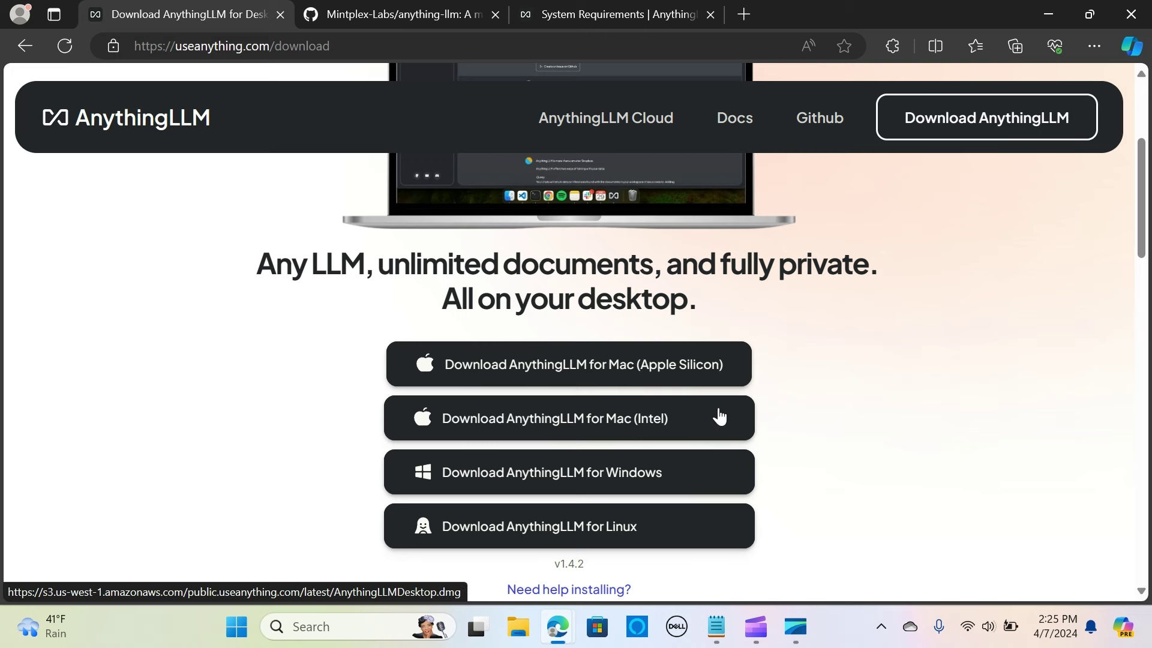
scroll(594, 444, "down", 1)
left_click(595, 396)
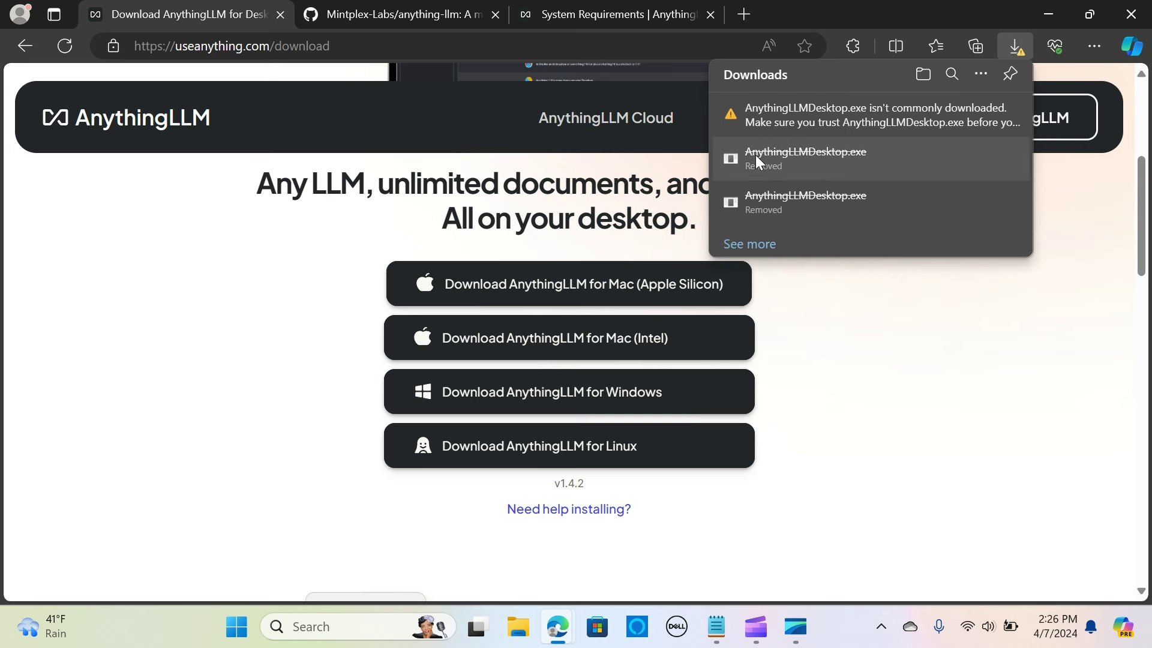
Keep the flagged AnythingLLMDesktop.exe download despite the SmartScreen warning.
mouse_move(862, 116)
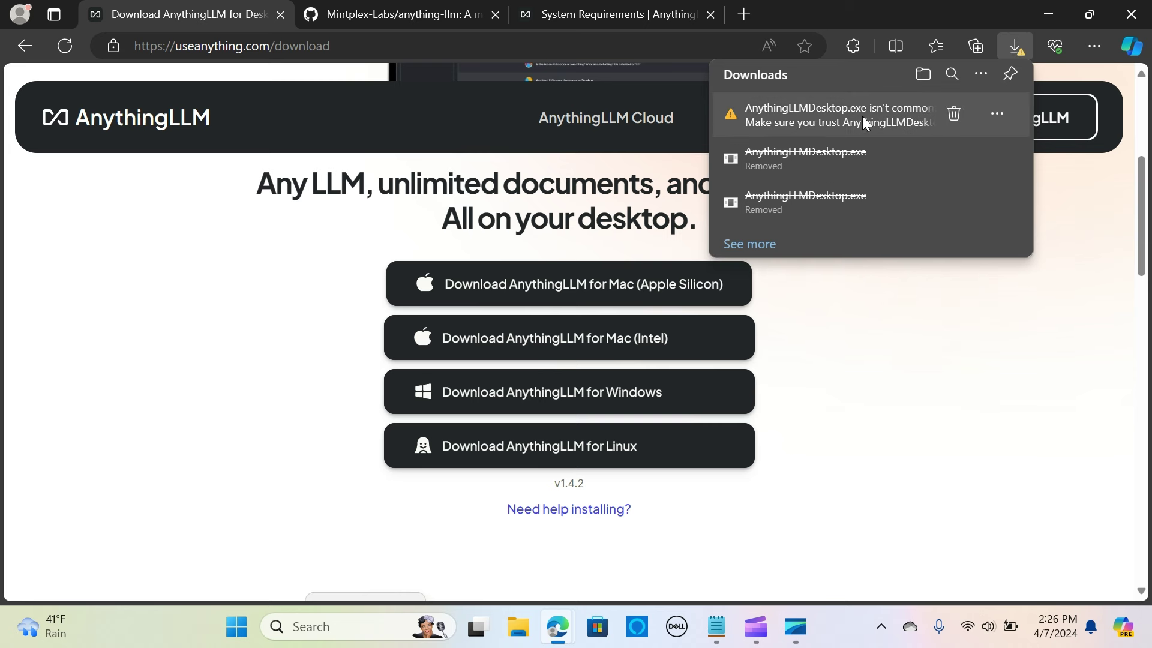
left_click(997, 115)
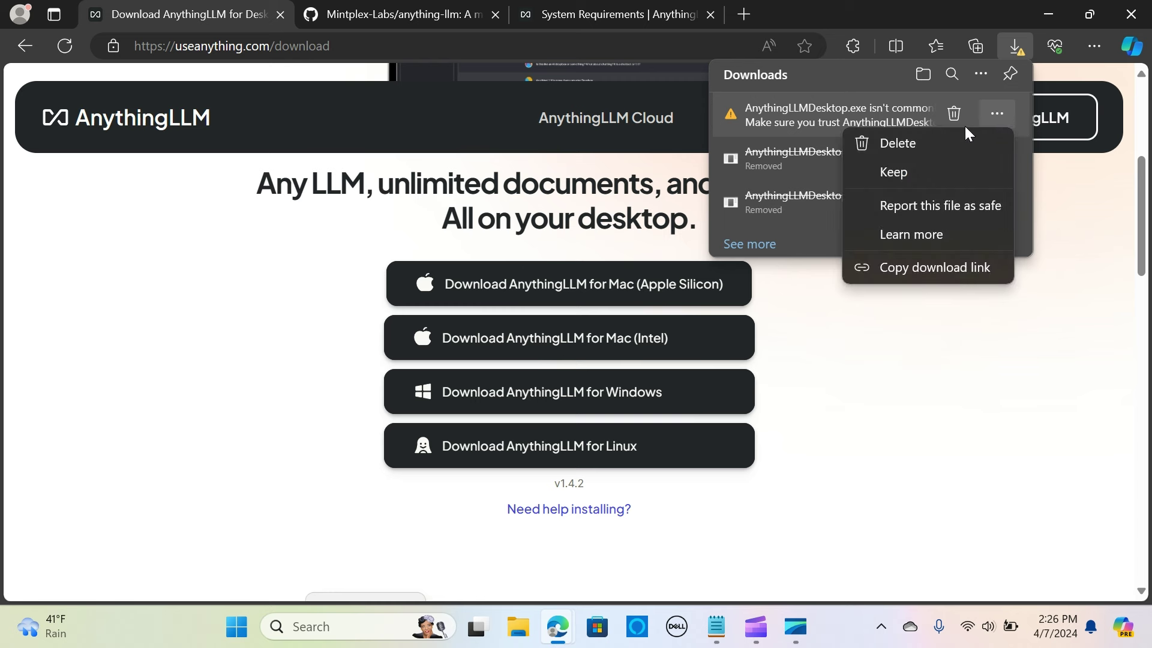
left_click(905, 173)
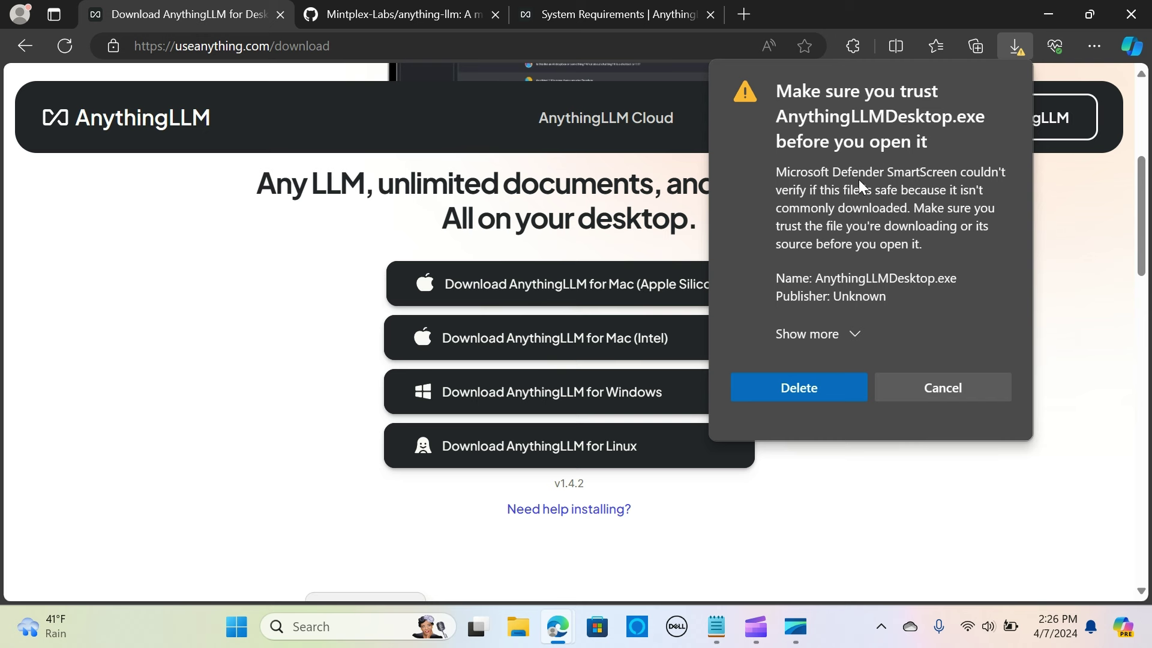
left_click(854, 336)
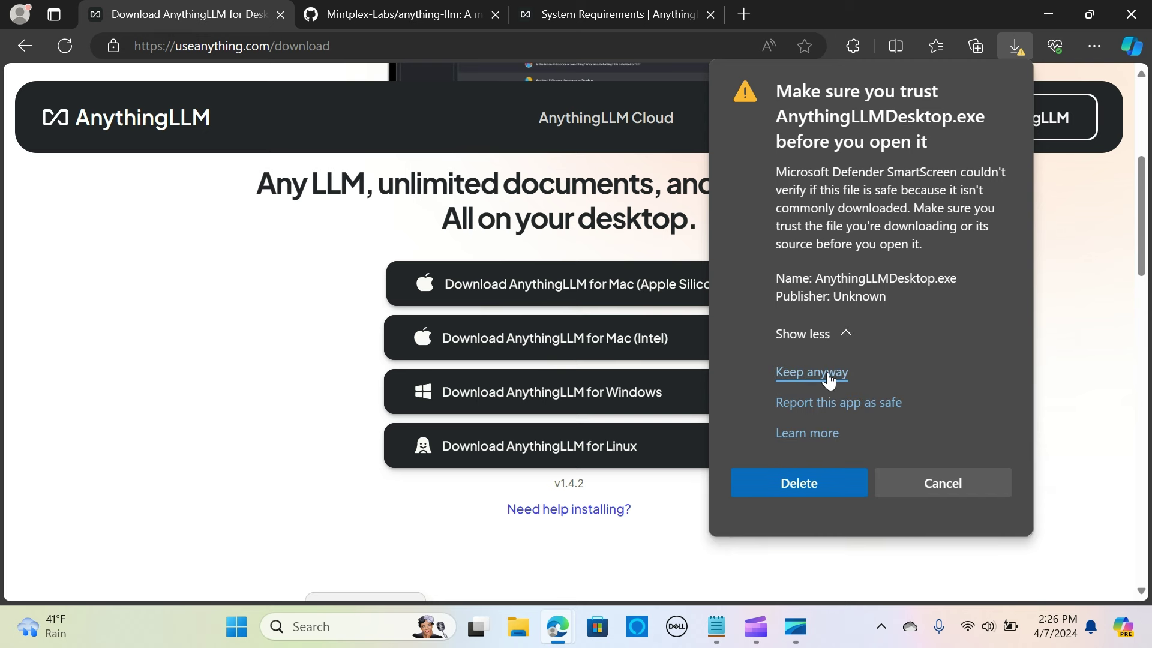
left_click(828, 373)
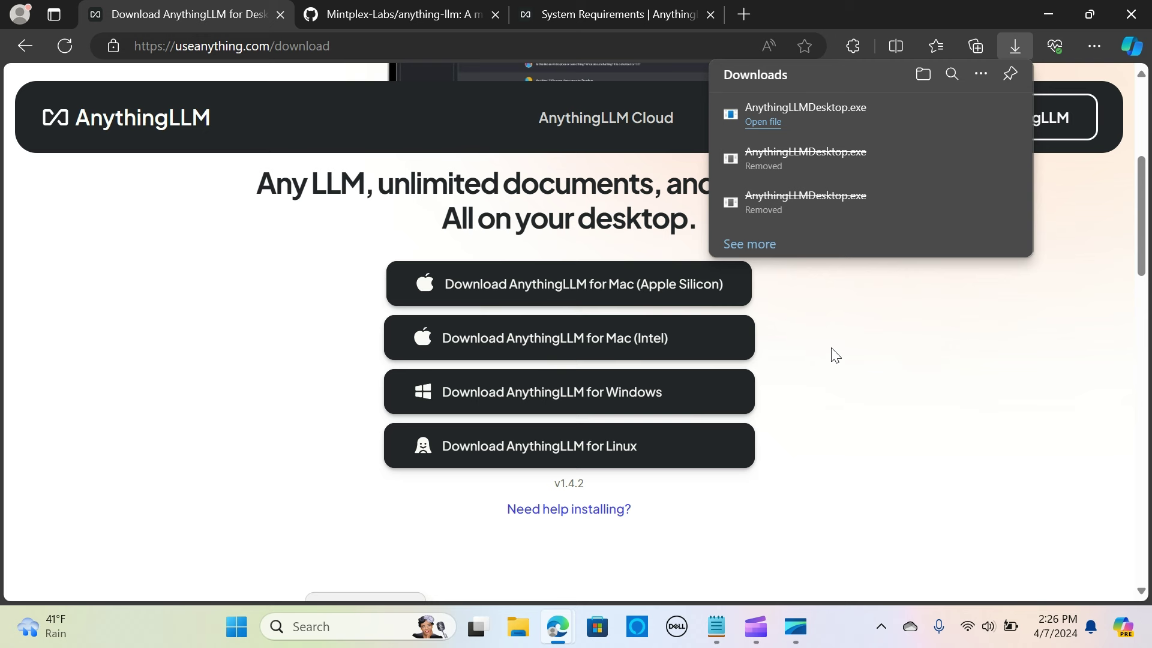
Run the downloaded AnythingLLMDesktop.exe, switch to the AnythingLLM app and begin its initial setup.
left_click(763, 122)
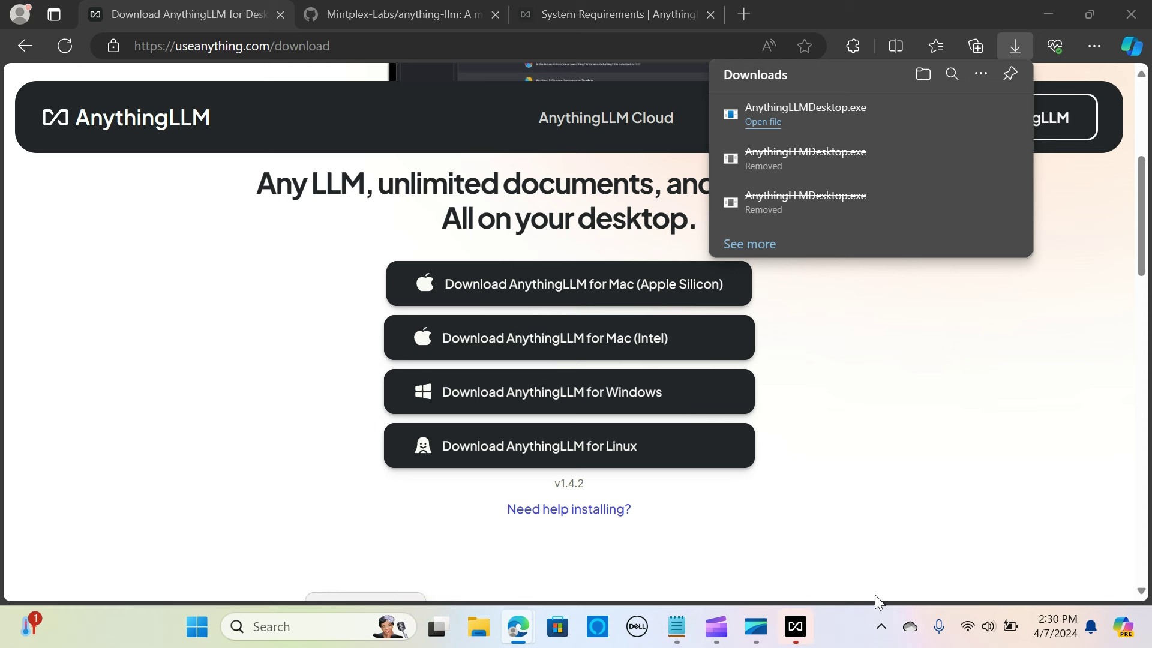
left_click(799, 625)
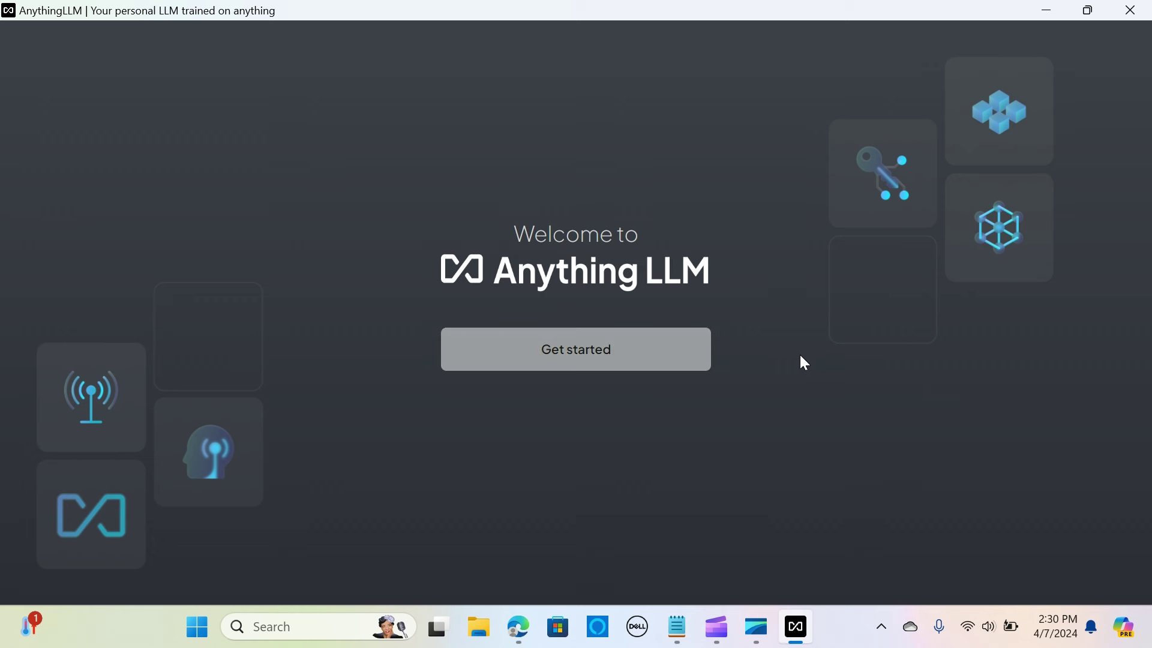
left_click(581, 361)
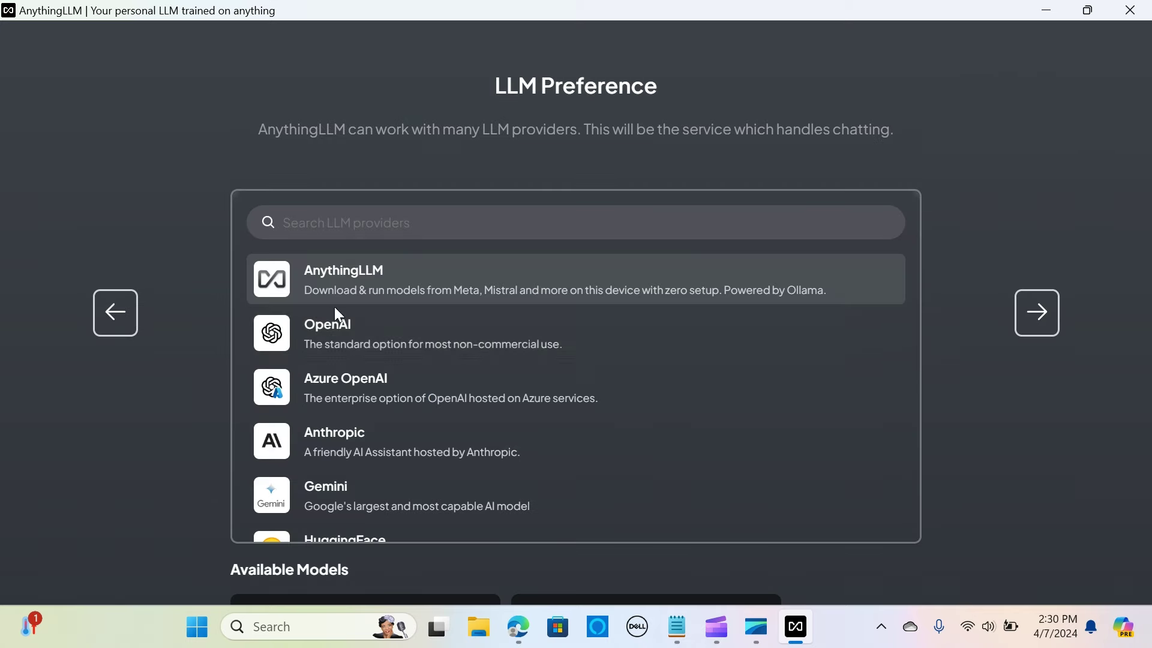
Review the selectable LLM providers on the LLM Preference page and the models available for the built-in AnythingLLM provider.
scroll(563, 344, "down", 5)
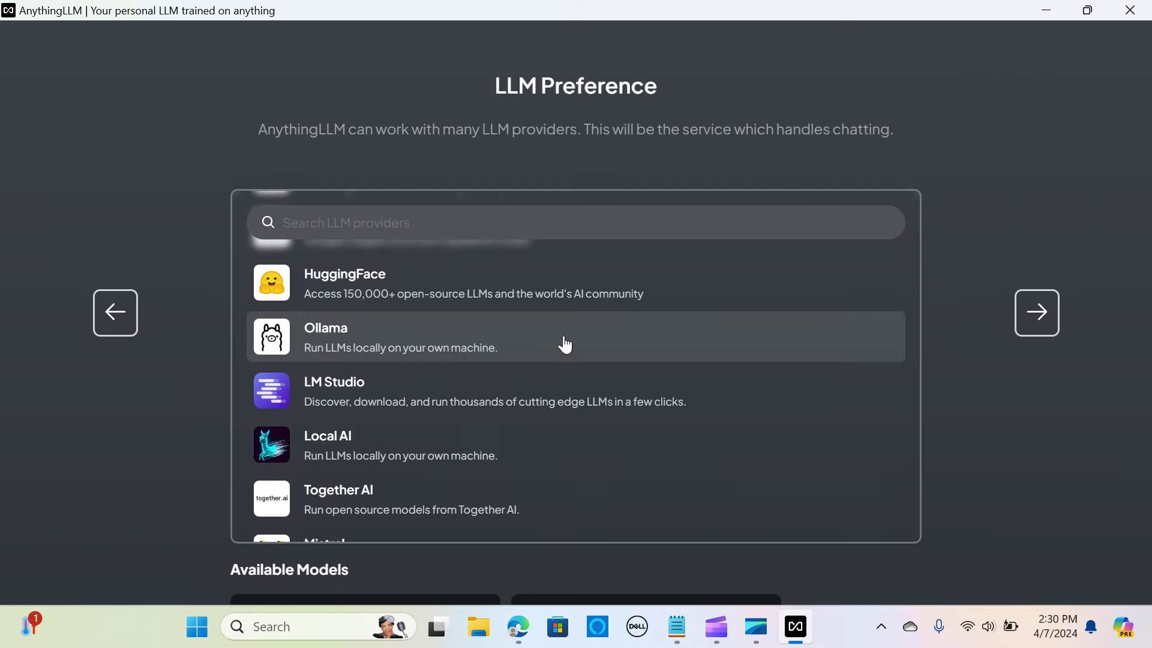
scroll(564, 345, "up", 5)
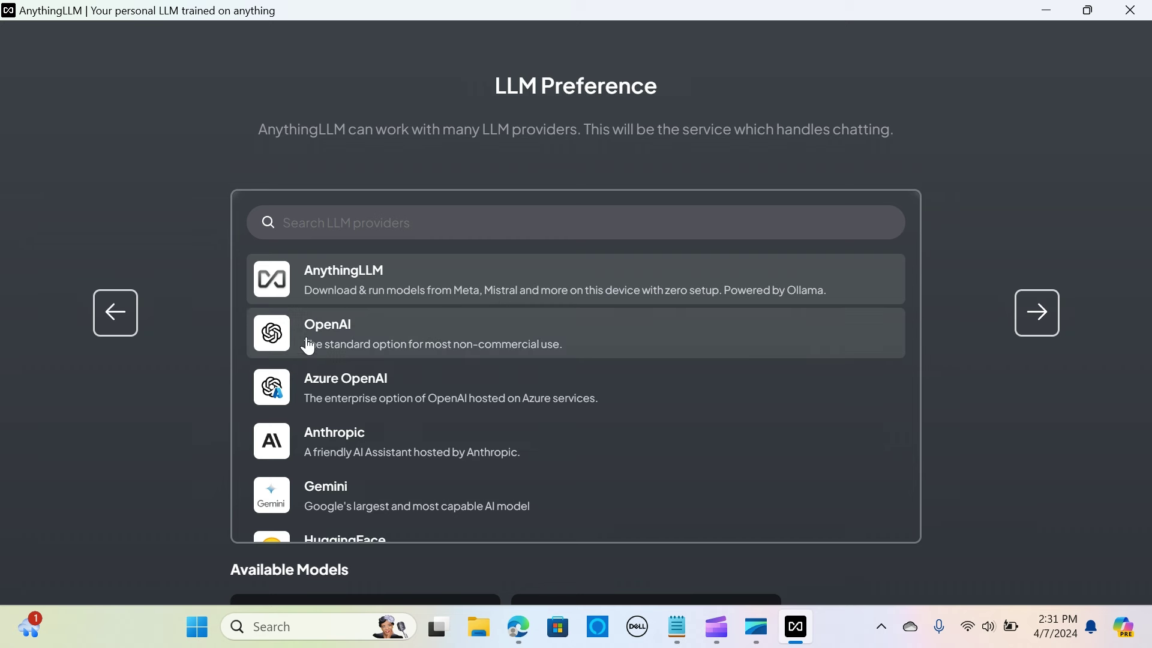
scroll(390, 336, "down", 5)
scroll(363, 339, "down", 4)
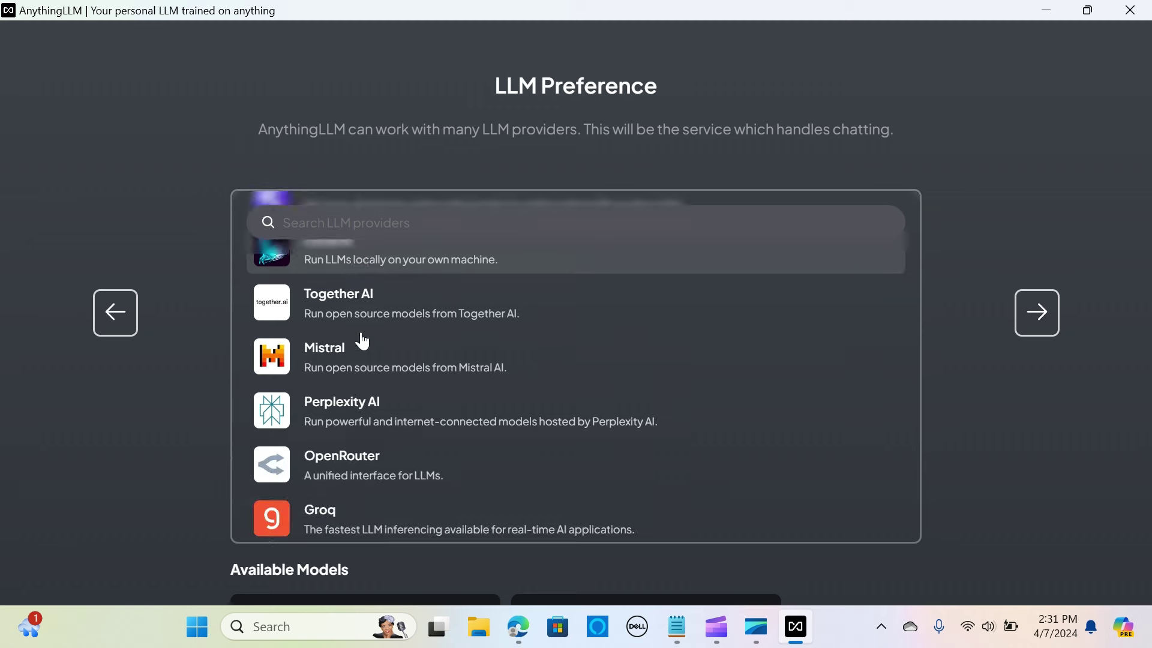
scroll(437, 427, "up", 9)
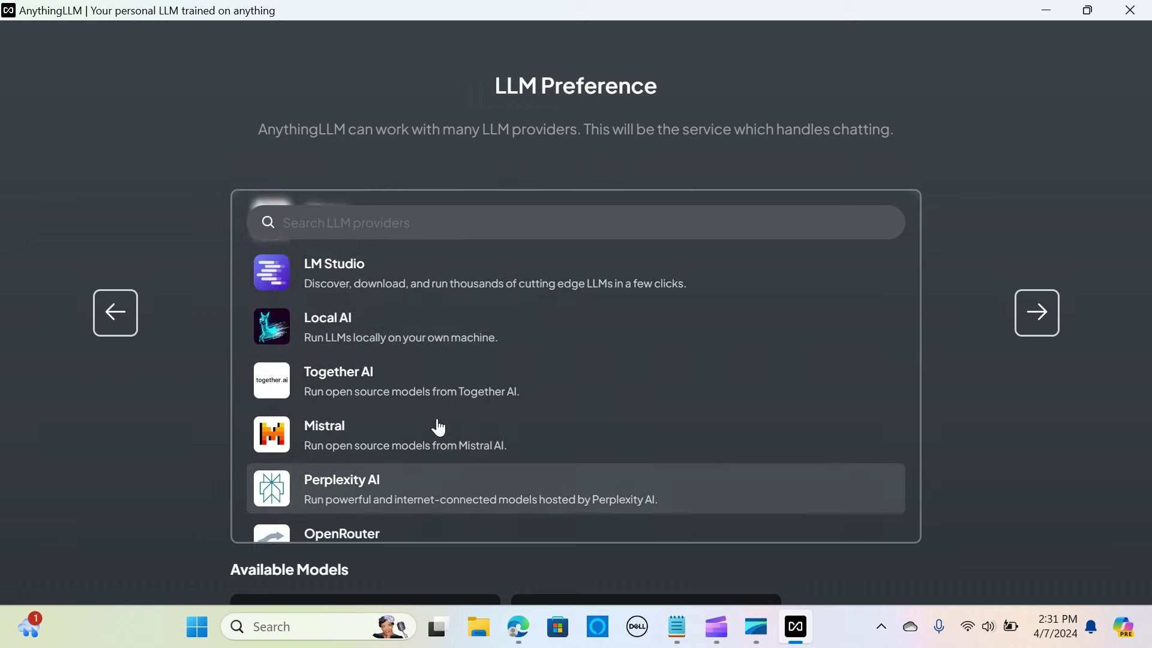
scroll(1033, 430, "down", 1)
scroll(1028, 427, "down", 2)
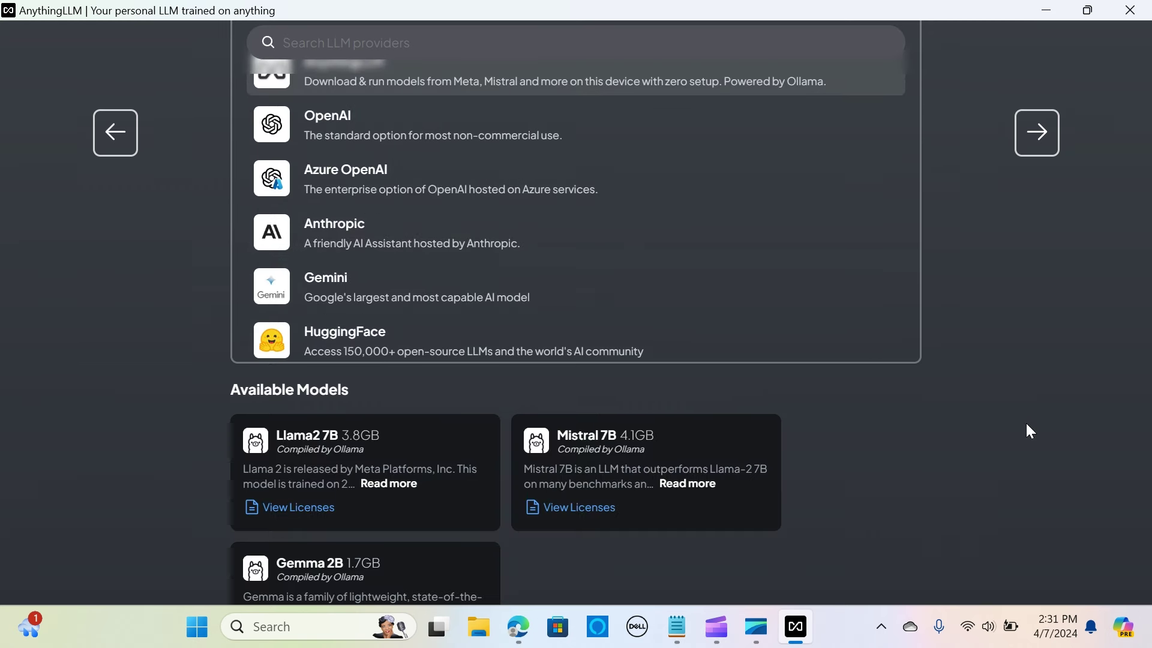
scroll(1024, 427, "down", 2)
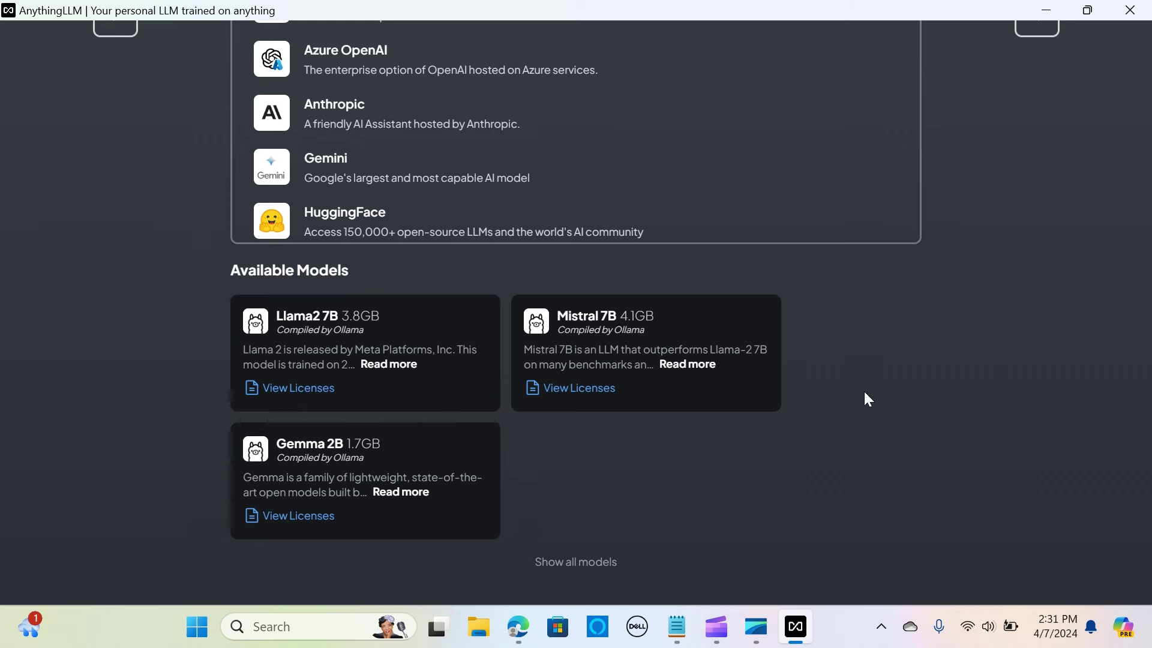
scroll(882, 387, "up", 5)
scroll(780, 471, "up", 1)
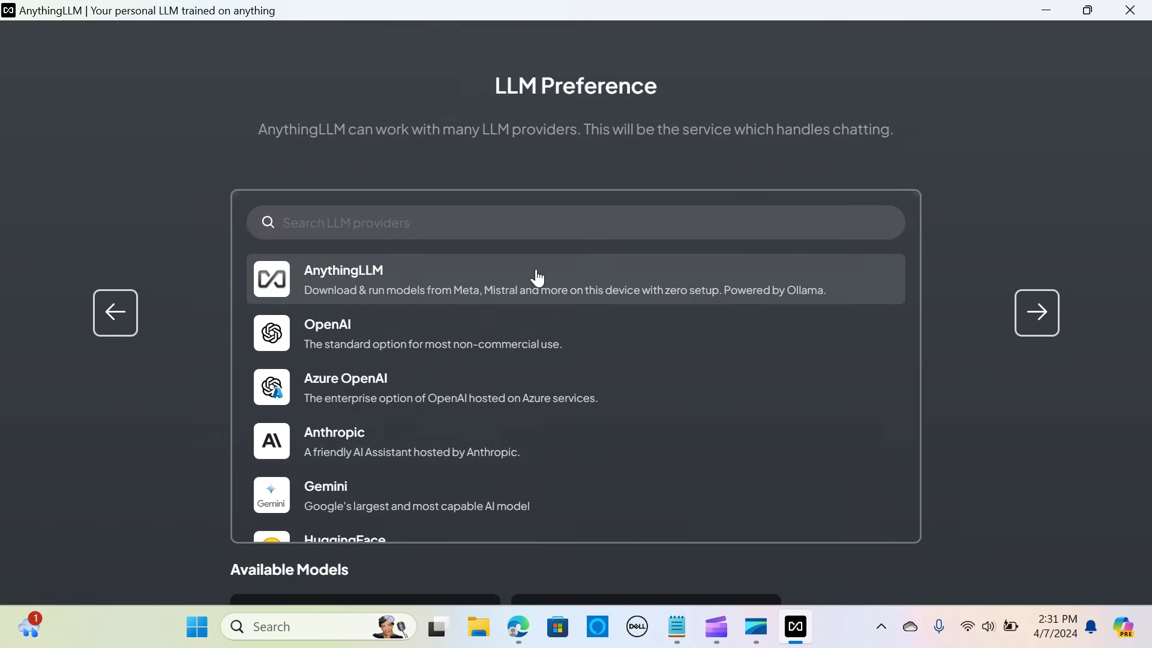
scroll(1034, 457, "down", 5)
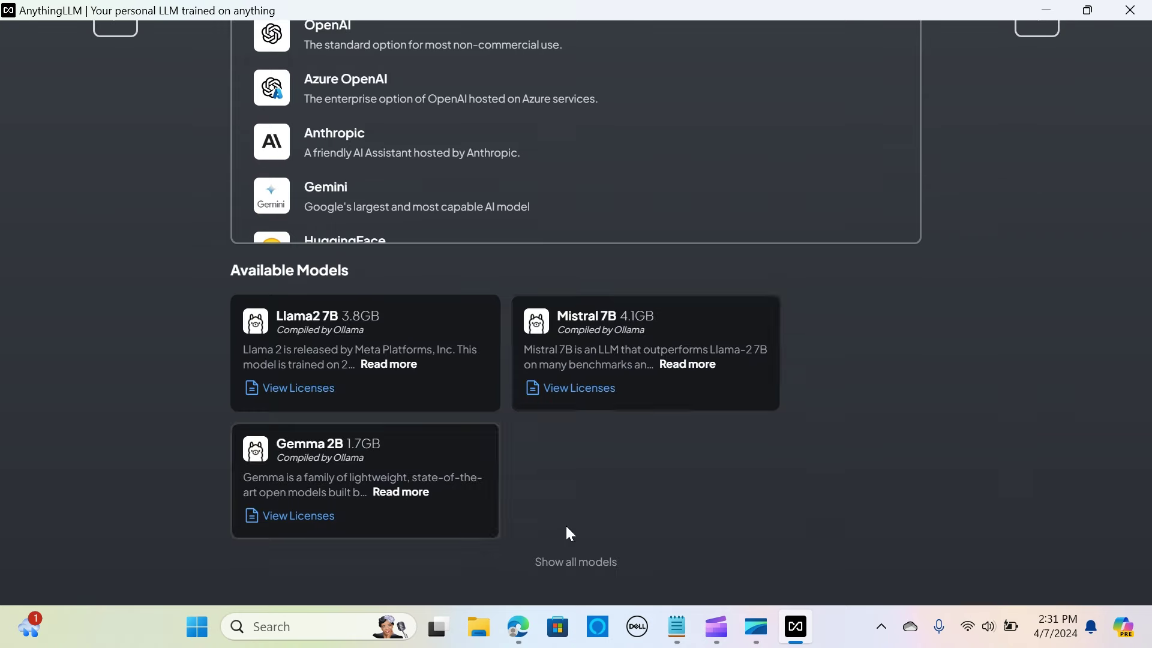
Show all models of the AnythingLLM provider, choose Gemma 2B as the chat model and continue to the embedding preference.
left_click(575, 562)
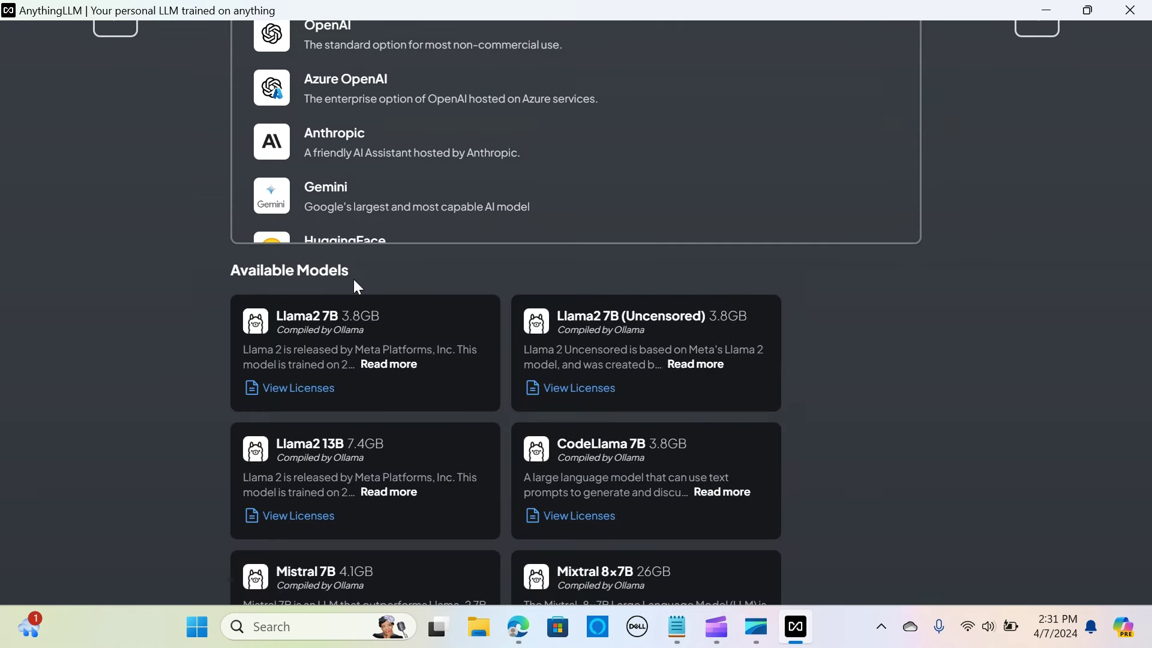
scroll(126, 346, "down", 3)
left_click(300, 155)
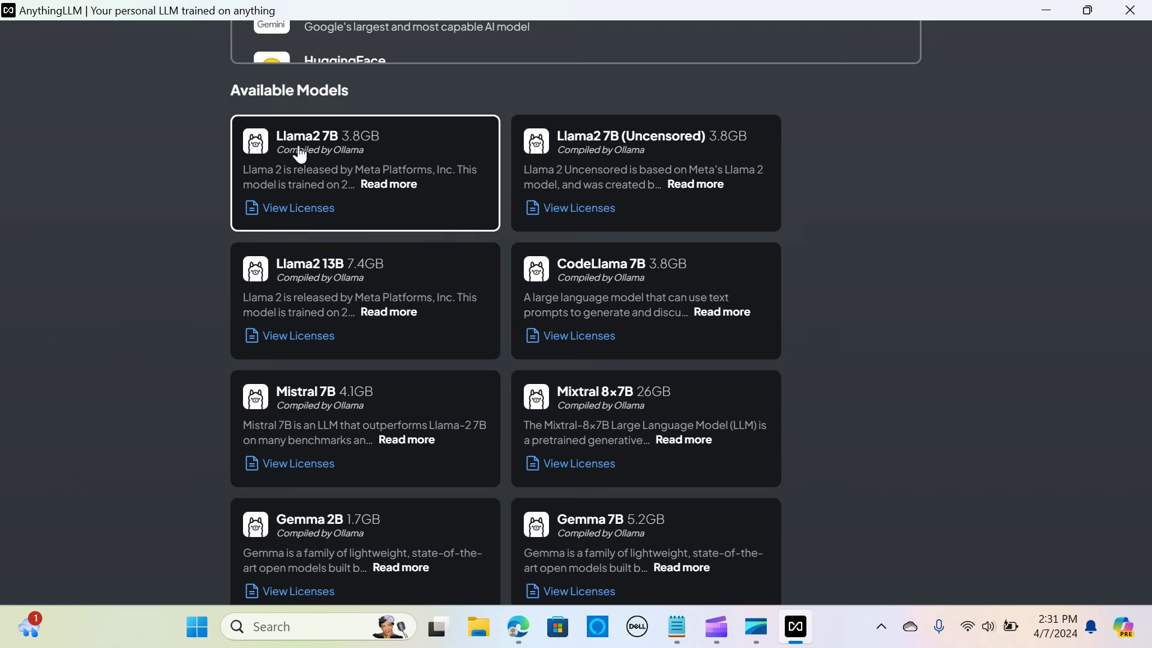
left_click(704, 159)
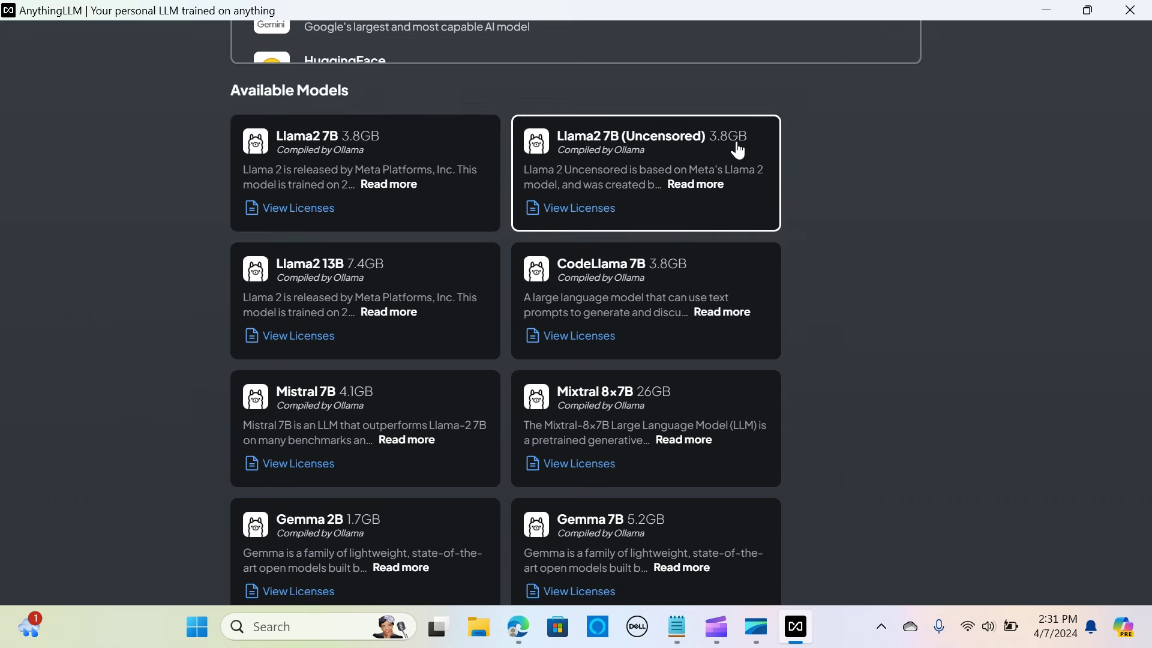
scroll(399, 338, "down", 7)
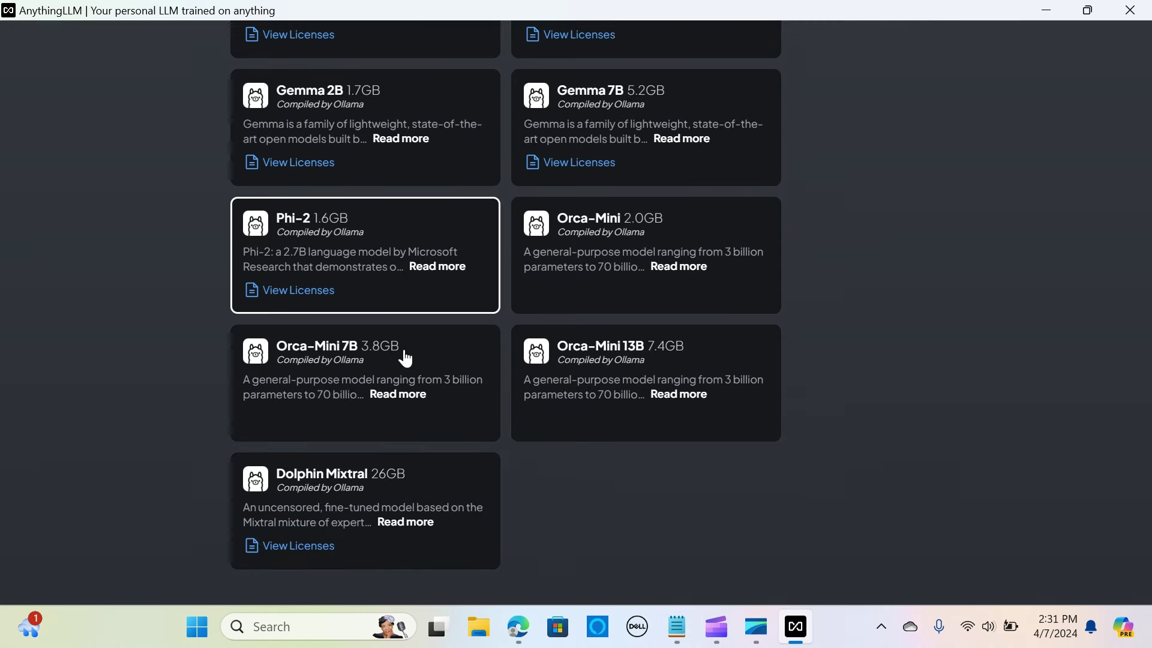
scroll(454, 518, "up", 2)
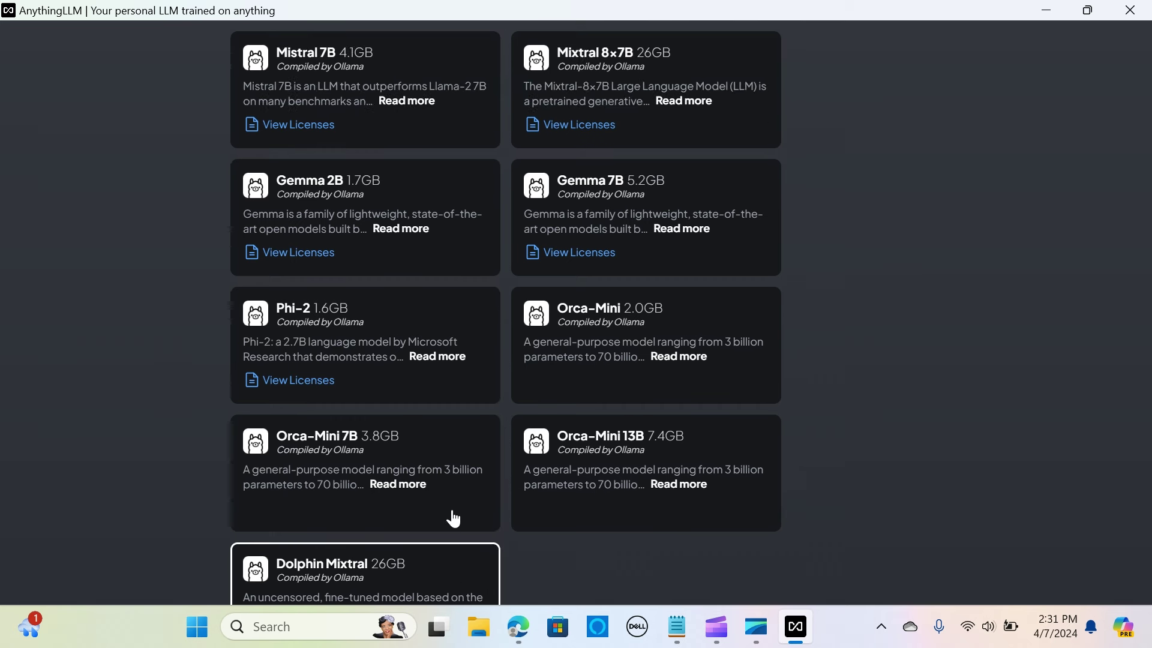
left_click(768, 398)
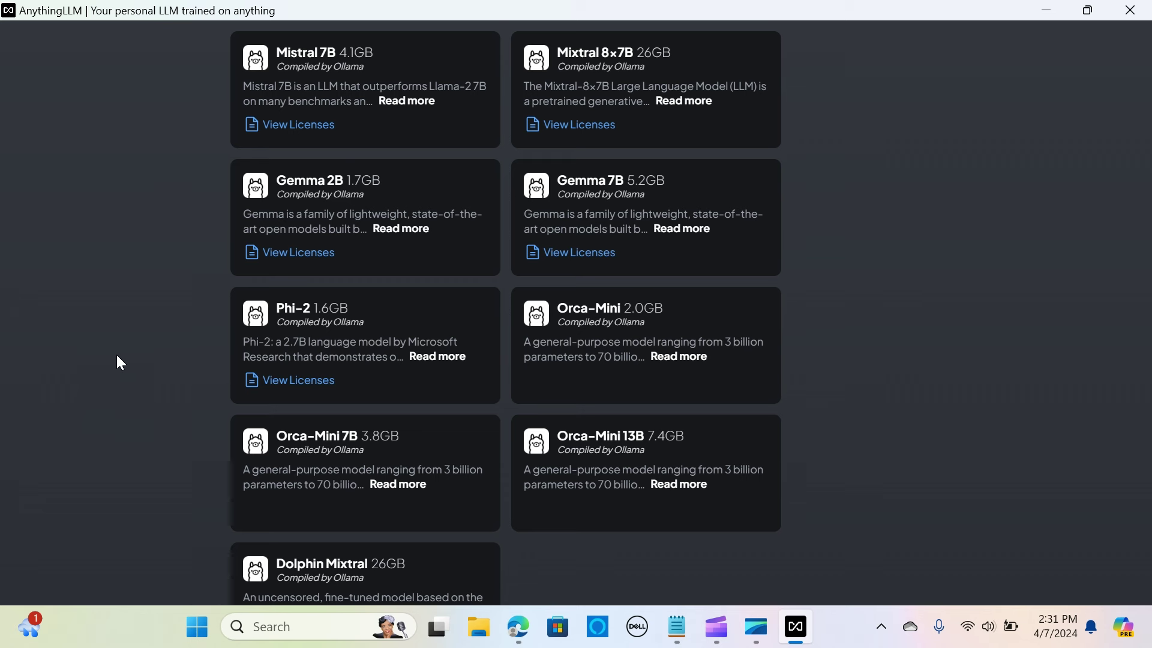
left_click(419, 186)
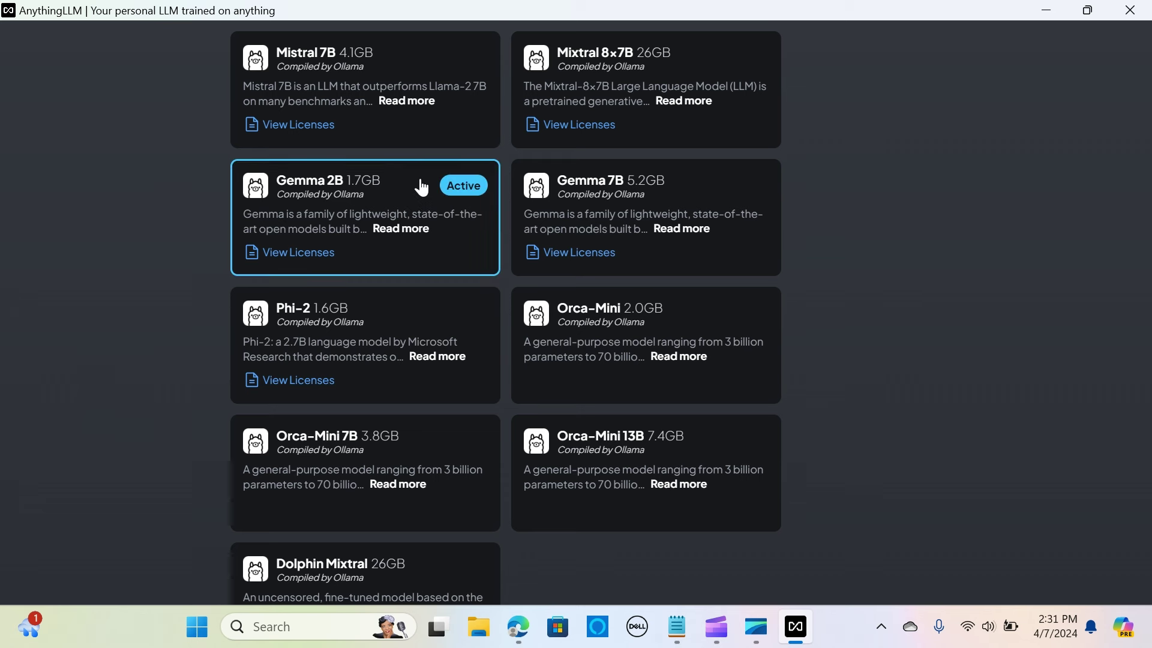
scroll(948, 324, "up", 10)
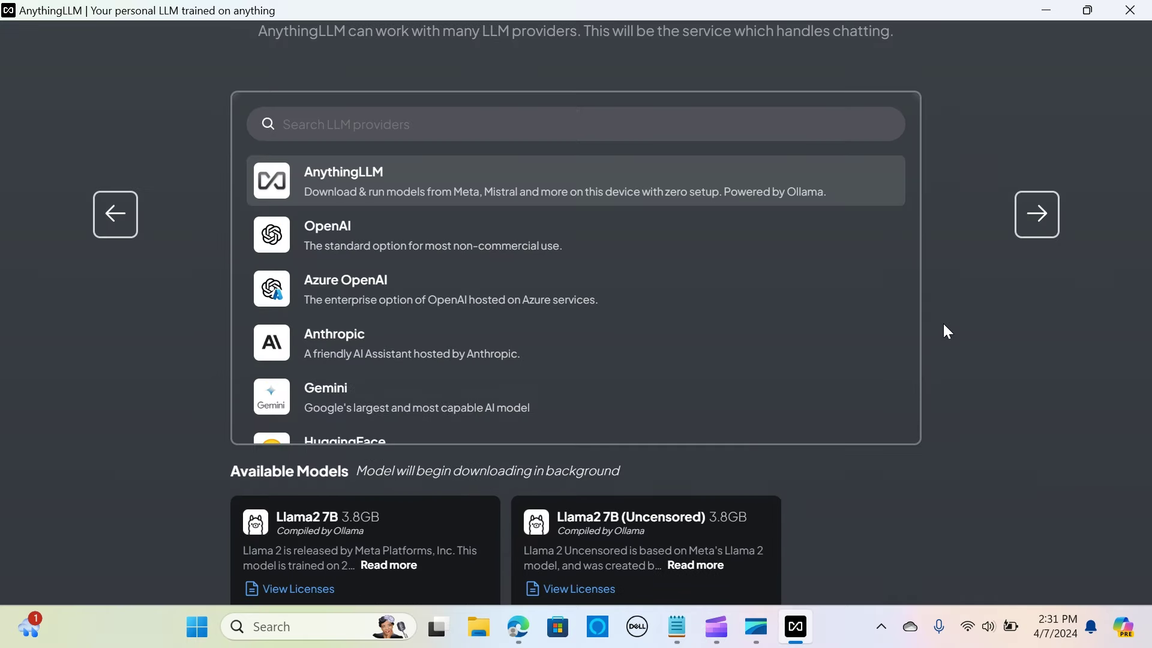
left_click(1027, 222)
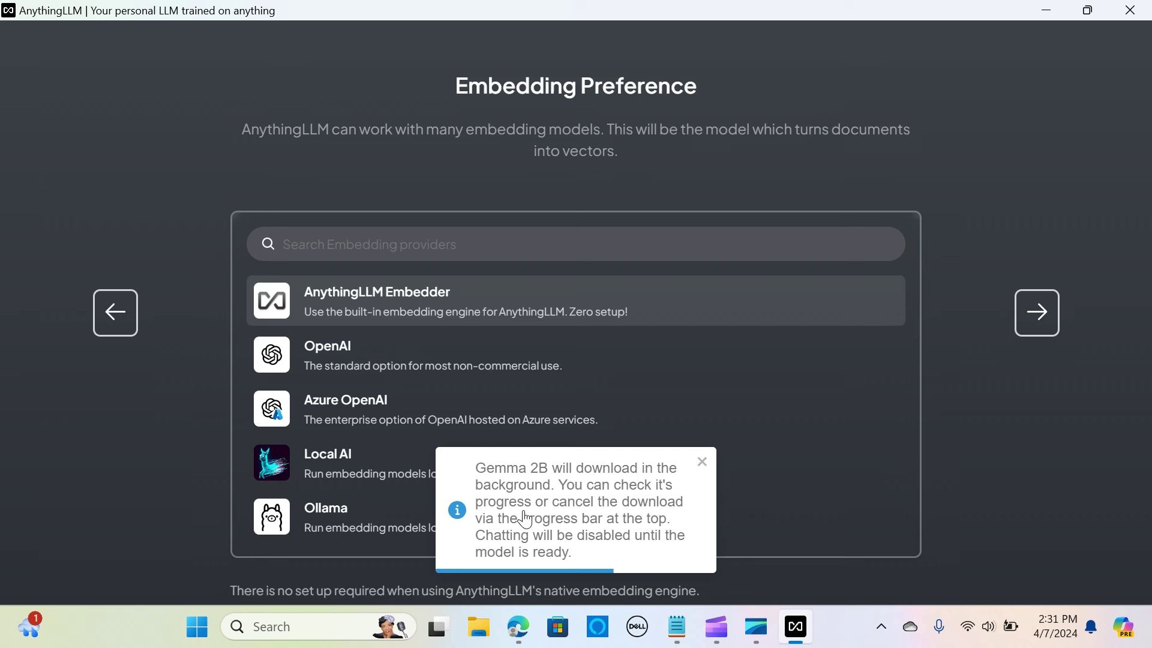
Accept the built-in AnythingLLM Embedder as the embedding preference and continue to the vector database connection.
scroll(177, 396, "down", 1)
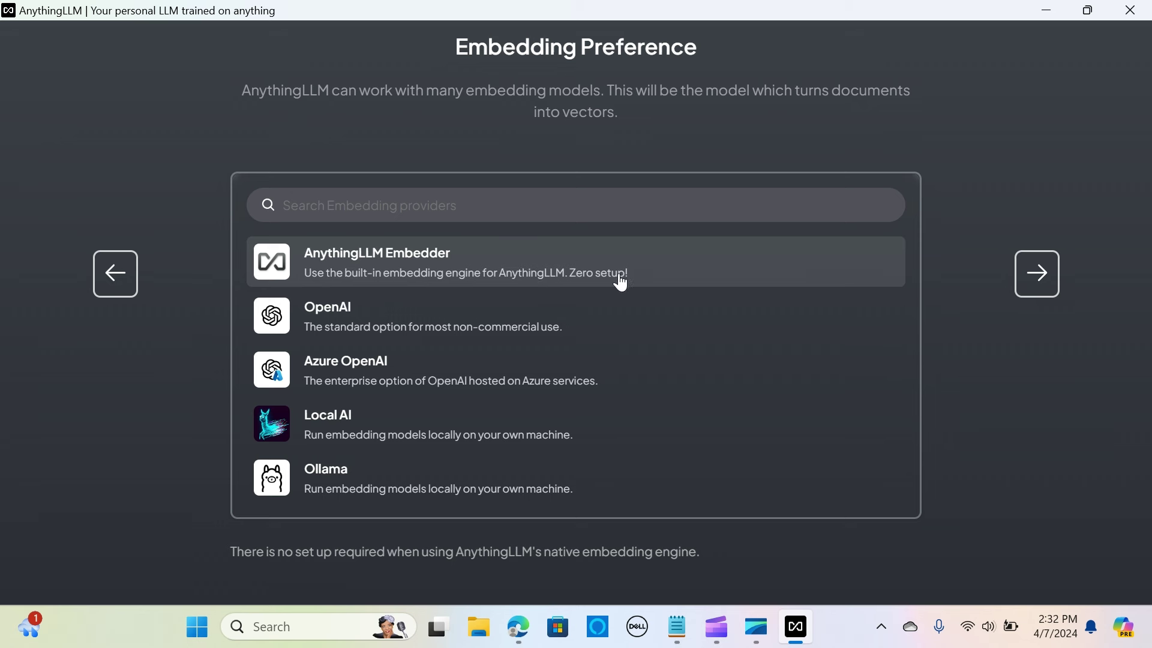
left_click(1037, 282)
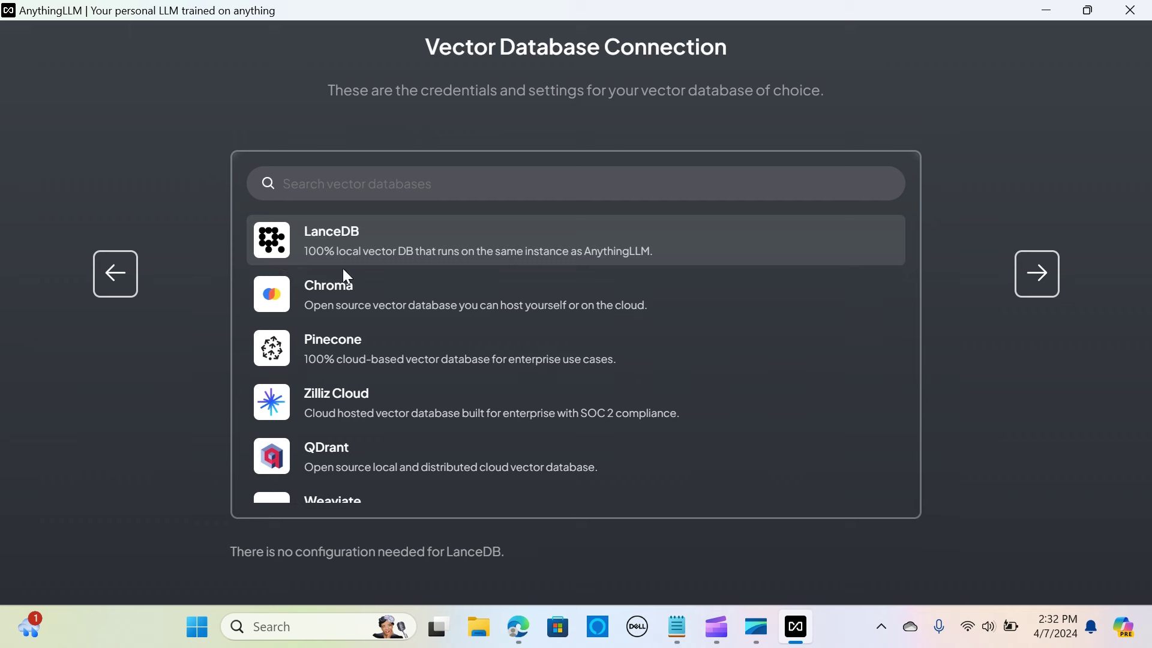
Review the available vector databases and compare the connection settings required for Chroma, Pinecone and QDrant.
scroll(505, 354, "down", 3)
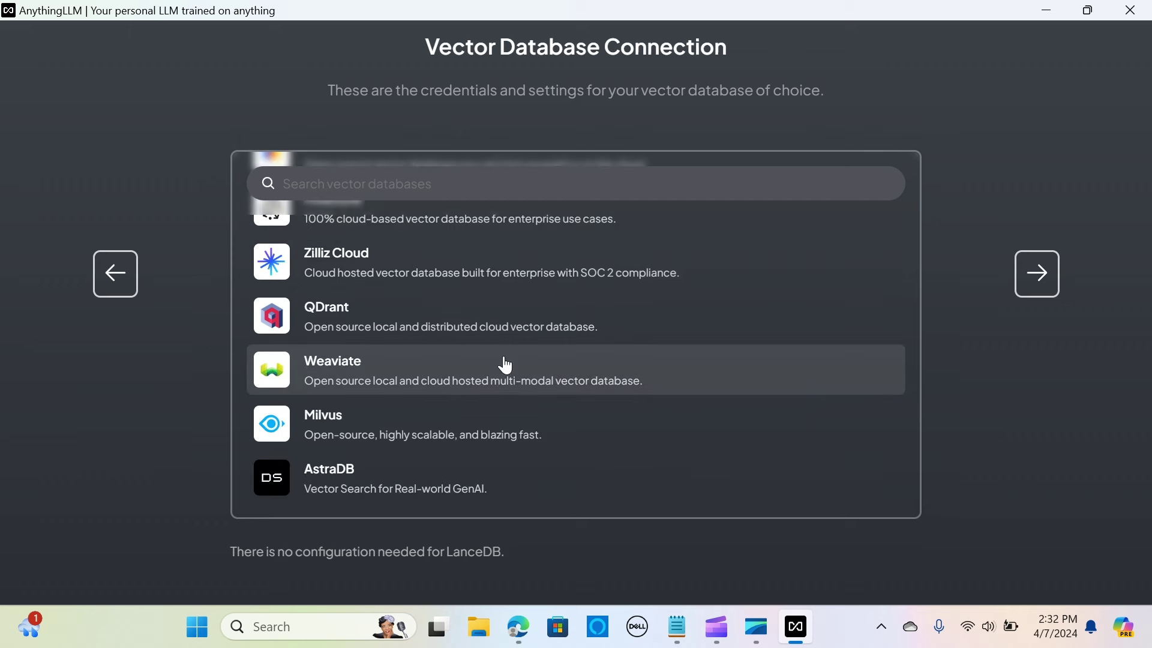
scroll(504, 365, "up", 3)
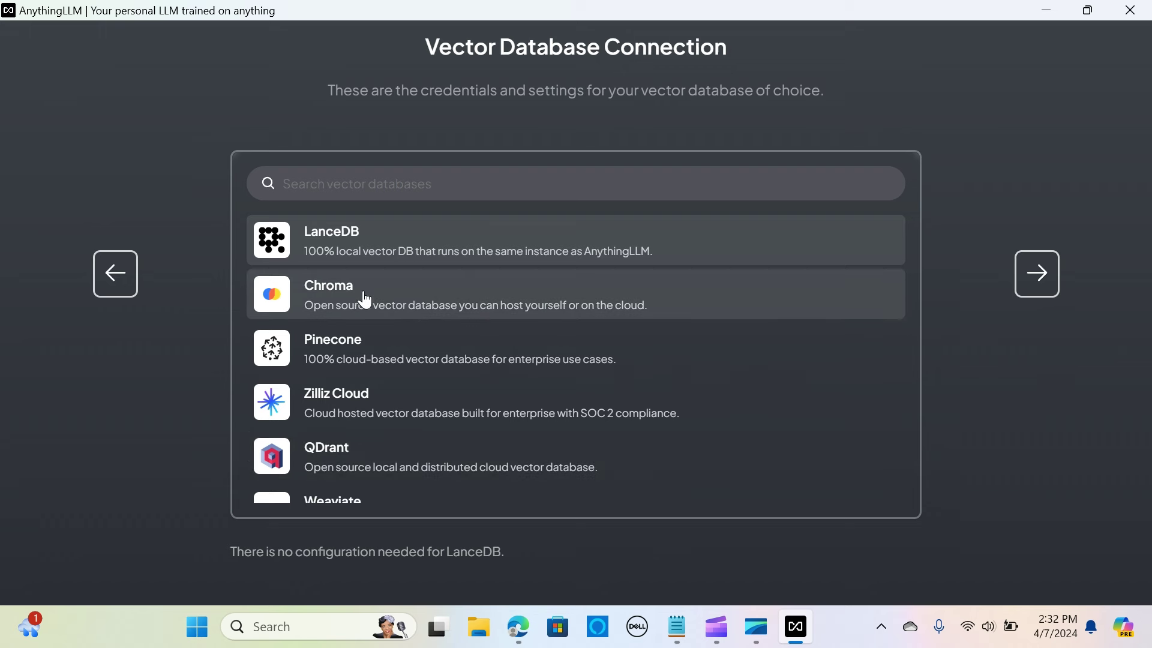
left_click(449, 299)
scroll(173, 432, "down", 1)
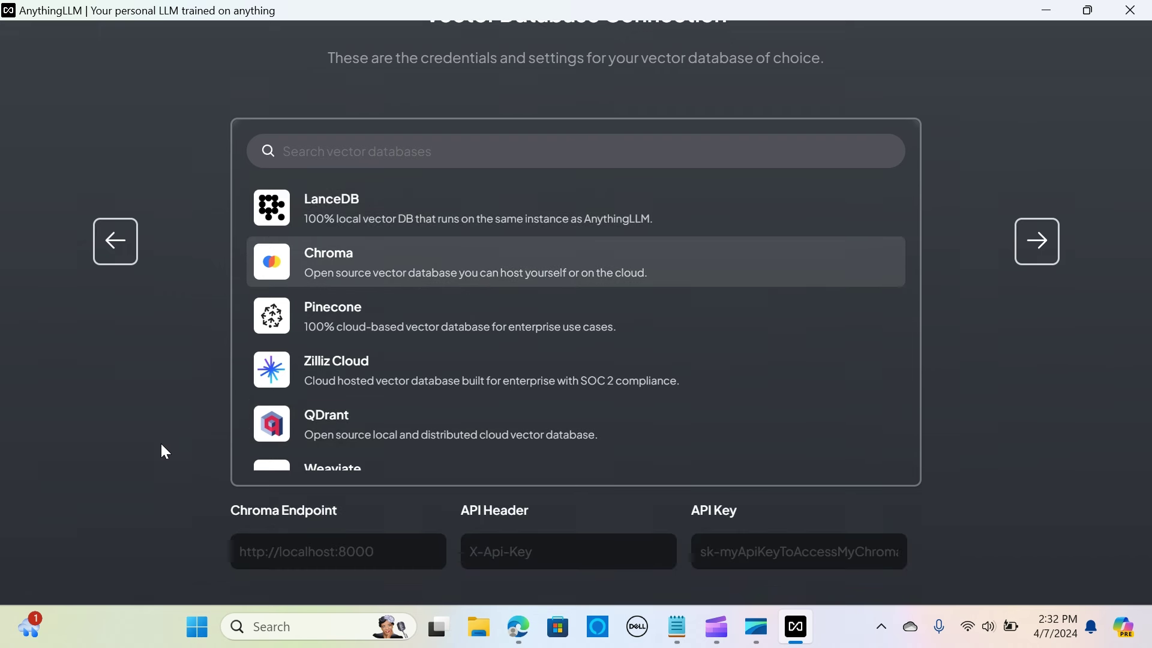
left_click(478, 300)
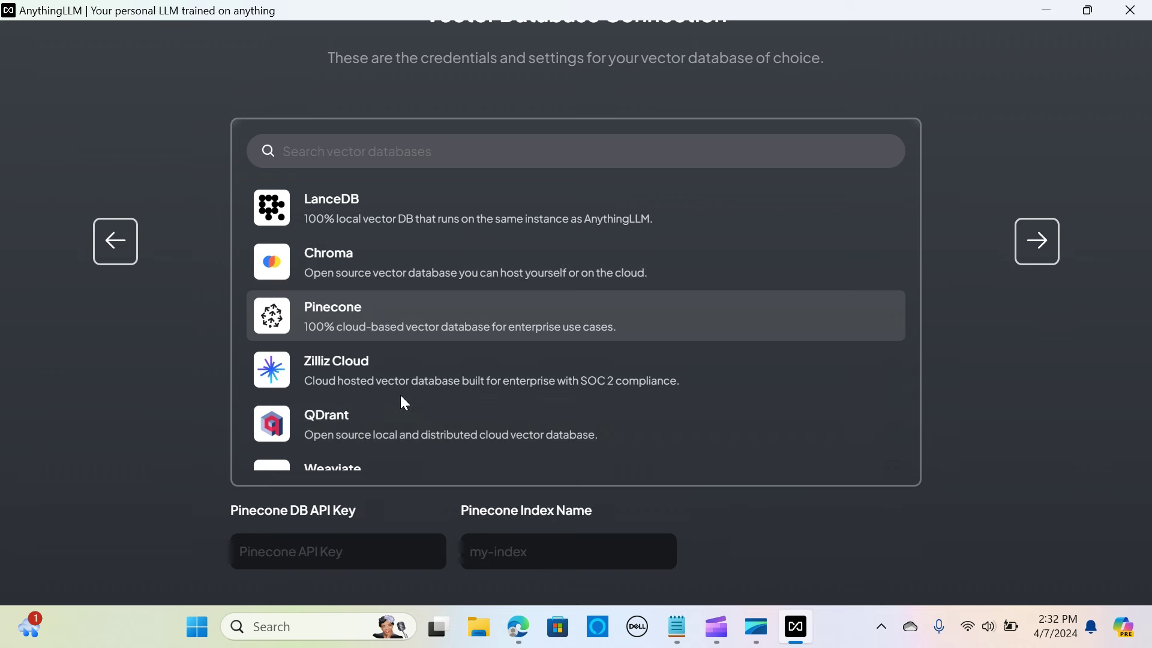
left_click(395, 412)
scroll(438, 379, "down", 3)
scroll(434, 372, "up", 5)
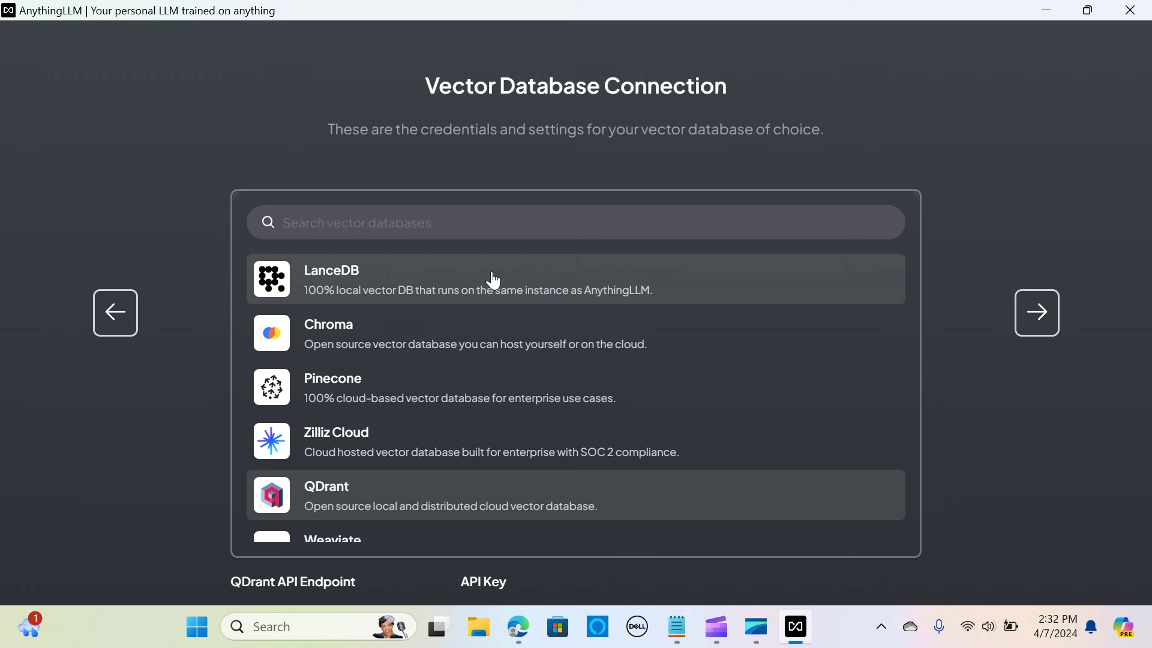
Choose LanceDB as the vector database and continue past the Data Handling & Privacy summary after reviewing it.
left_click(450, 278)
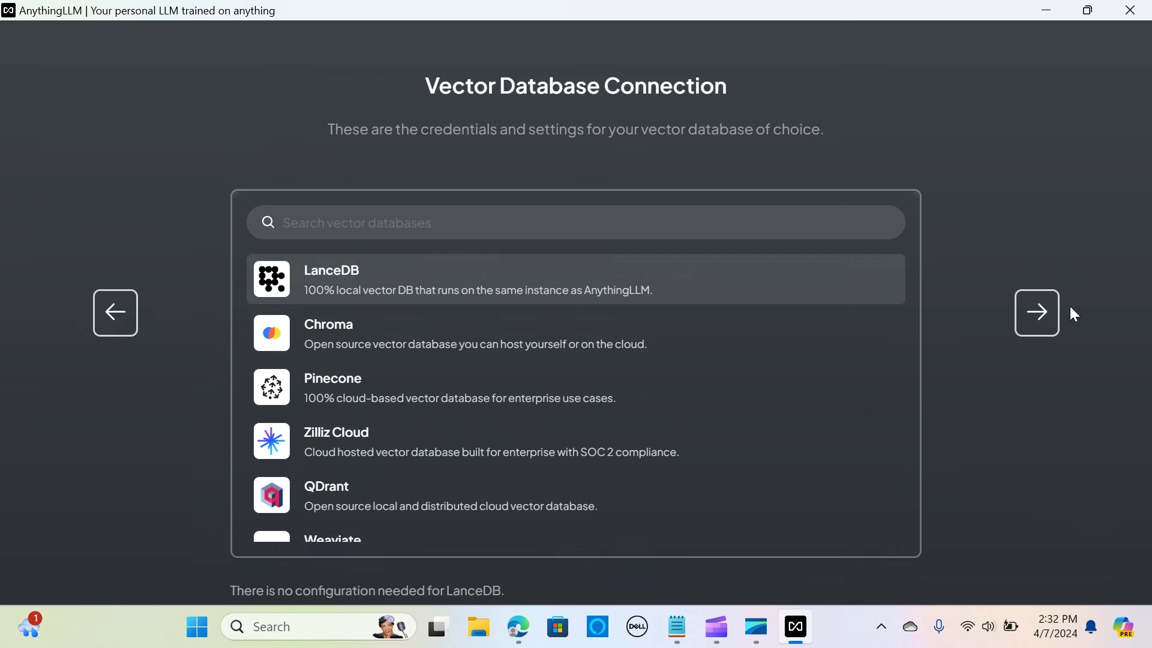
left_click(1037, 312)
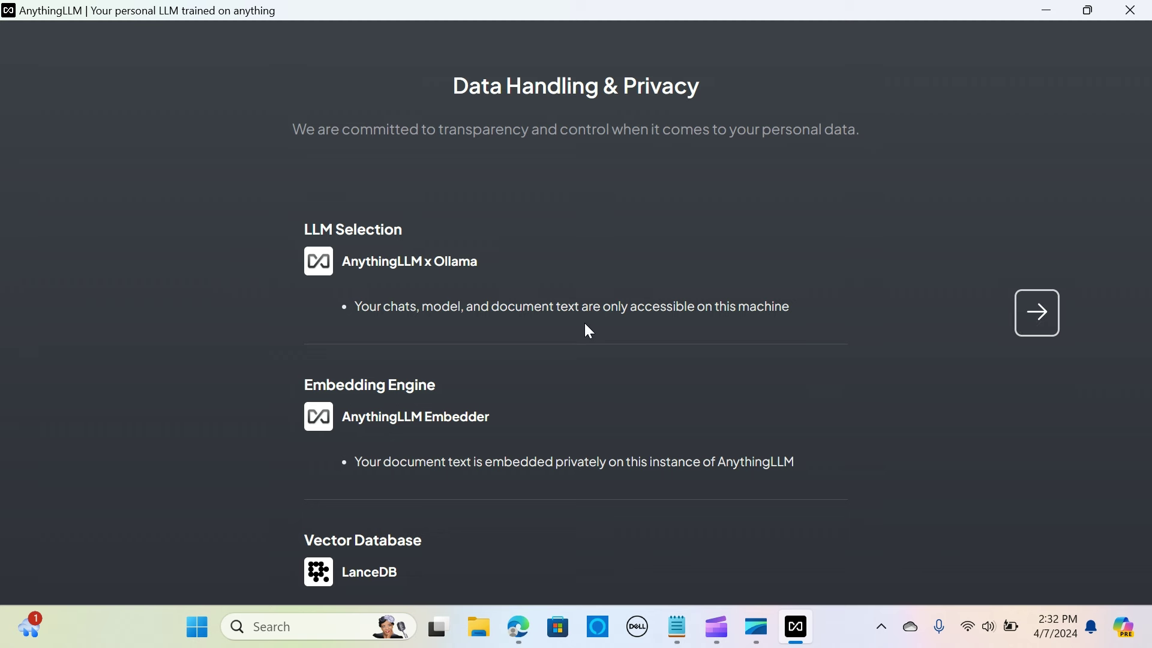
scroll(506, 467, "down", 2)
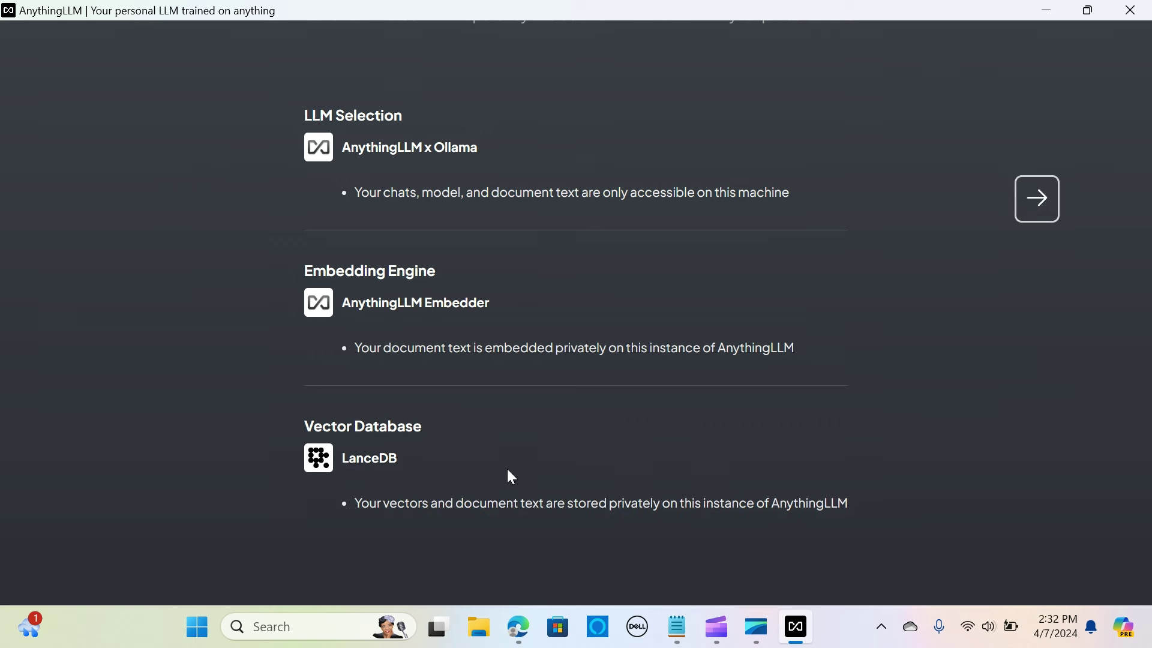
scroll(501, 445, "up", 2)
scroll(501, 445, "down", 2)
left_click(1044, 210)
Look over the optional welcome survey and skip it without filling it in.
scroll(630, 312, "up", 2)
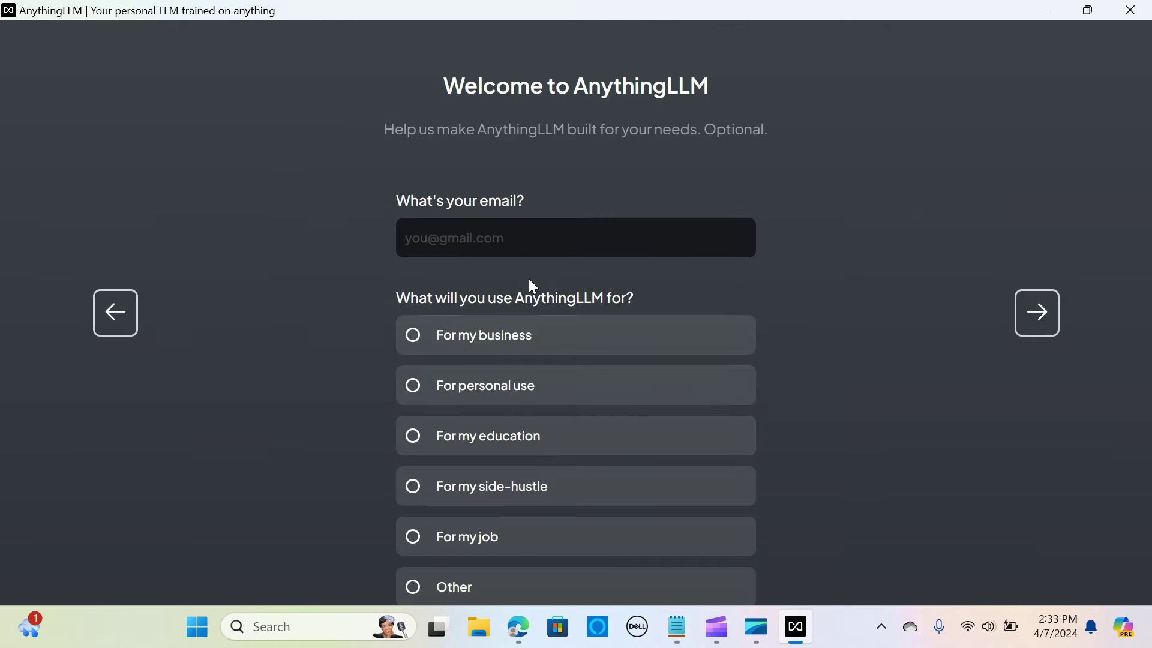
scroll(569, 501, "down", 4)
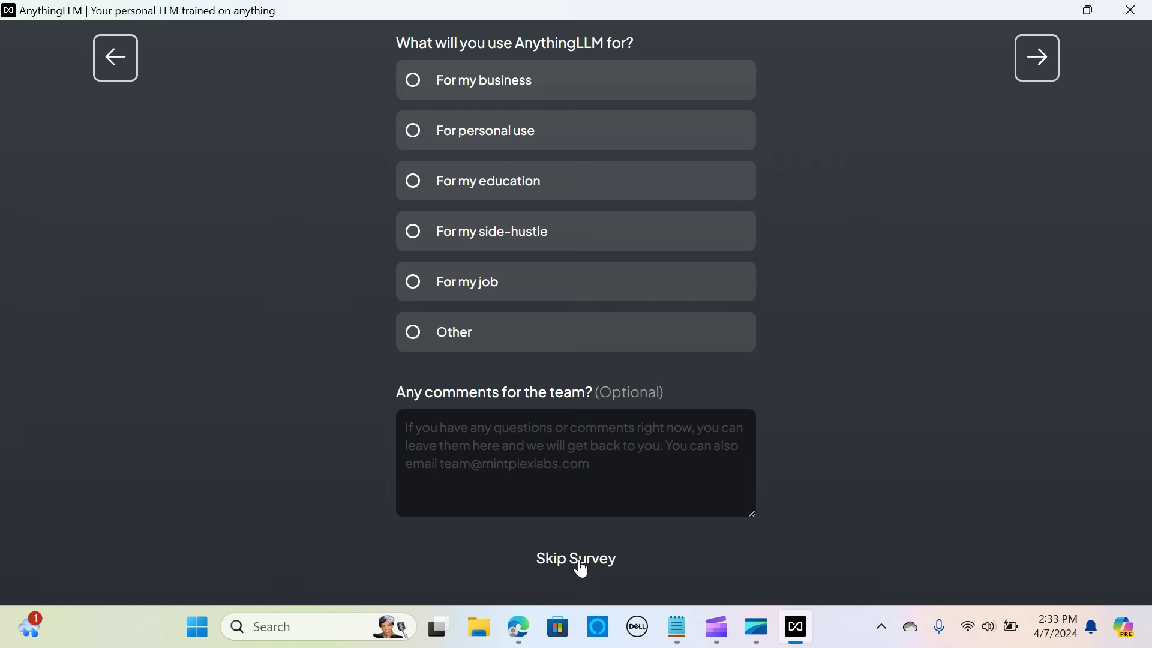
scroll(366, 276, "up", 4)
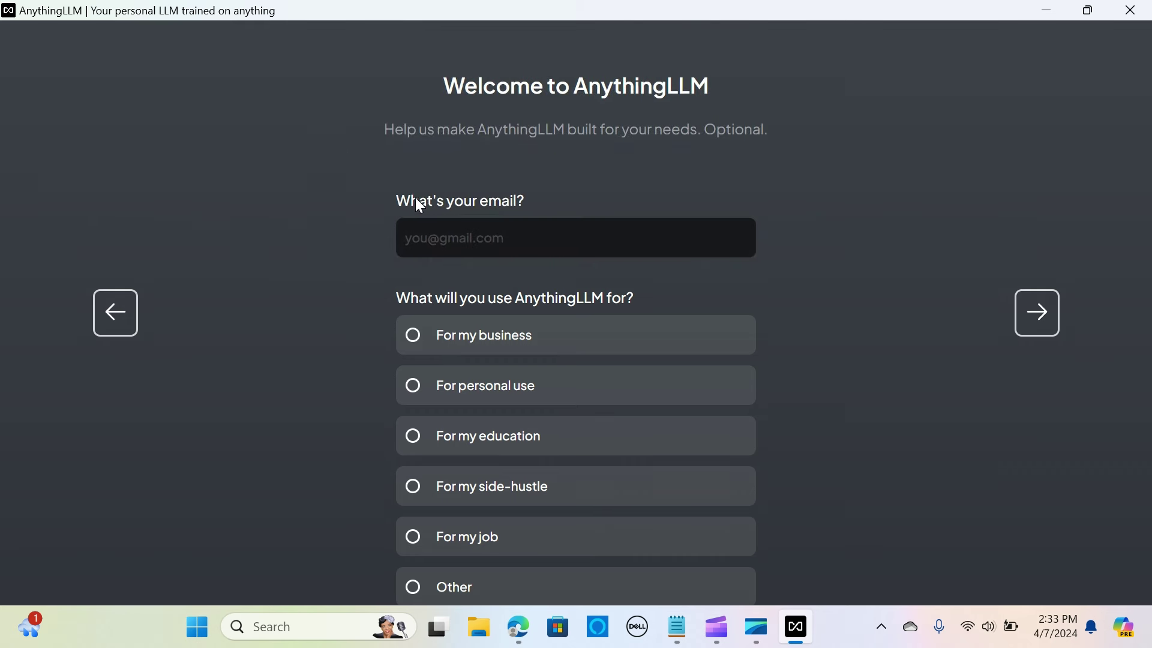
scroll(465, 237, "down", 4)
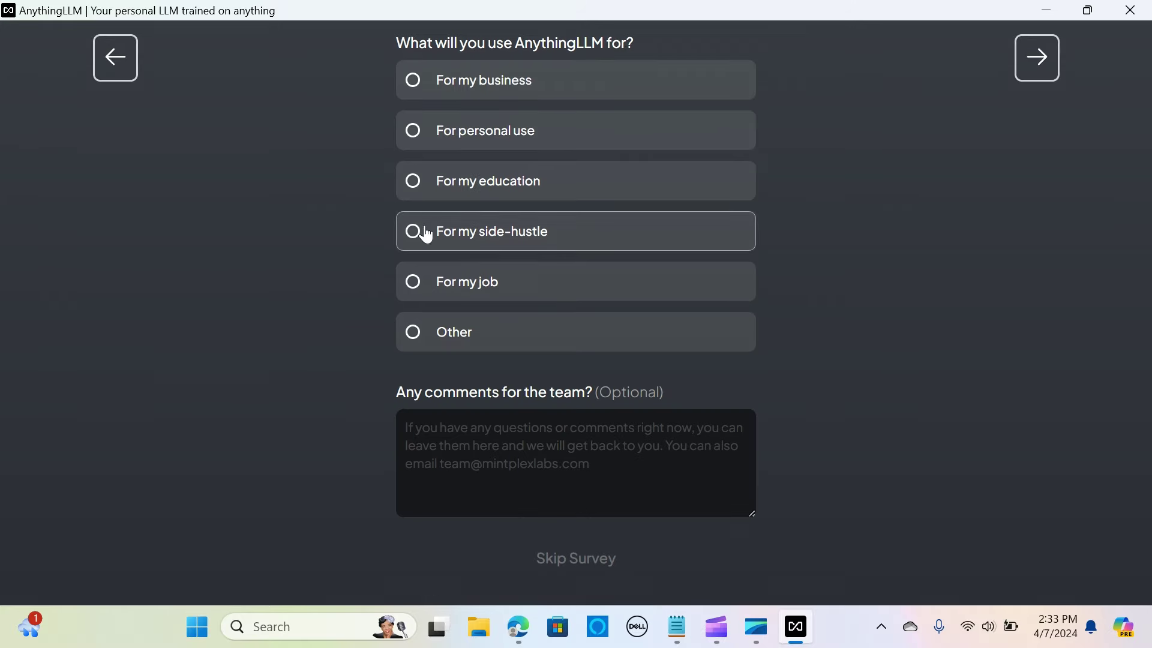
scroll(479, 84, "up", 1)
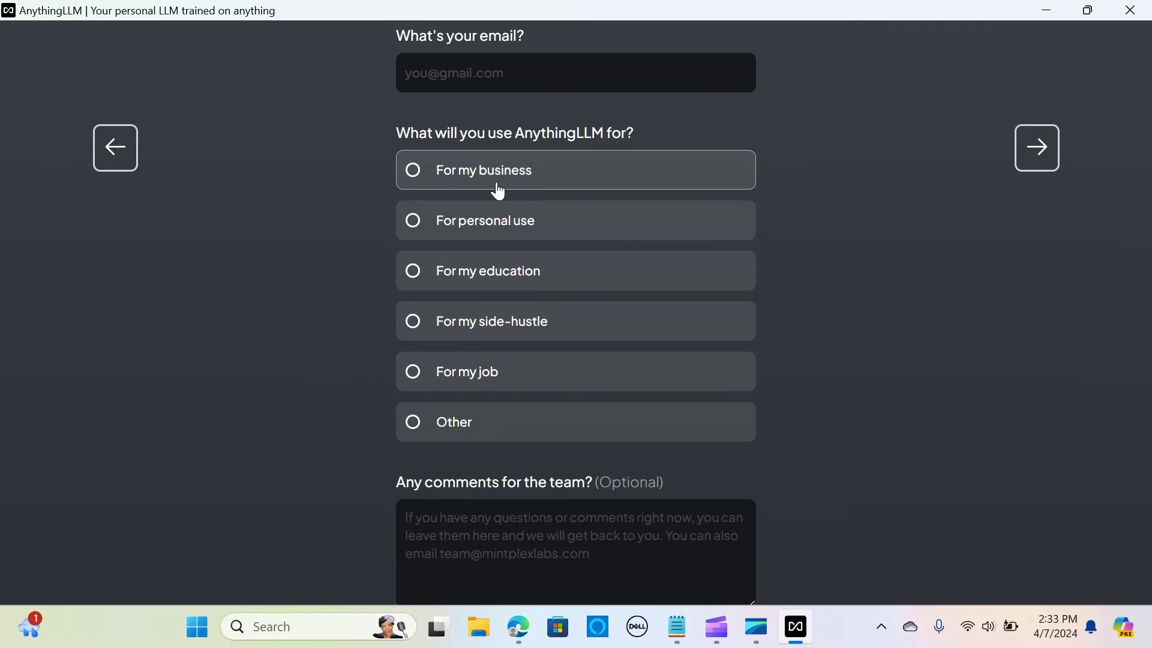
scroll(553, 502, "down", 2)
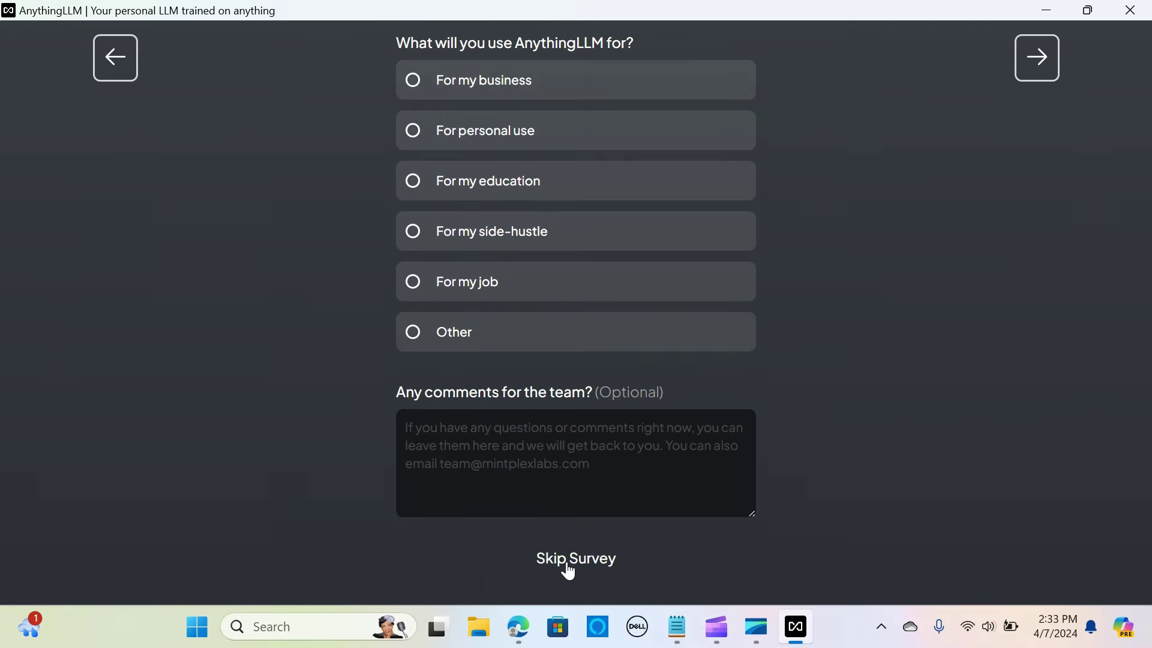
left_click(575, 560)
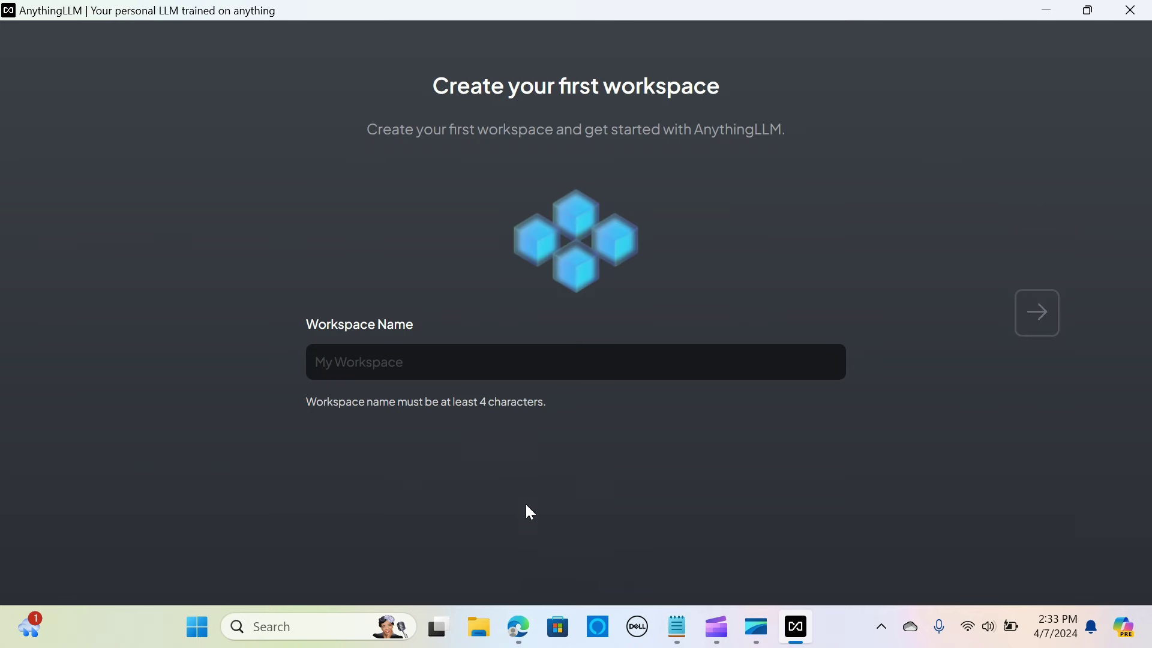
Create the first workspace with the name Chat-Example and finish the initial setup.
left_click(430, 363)
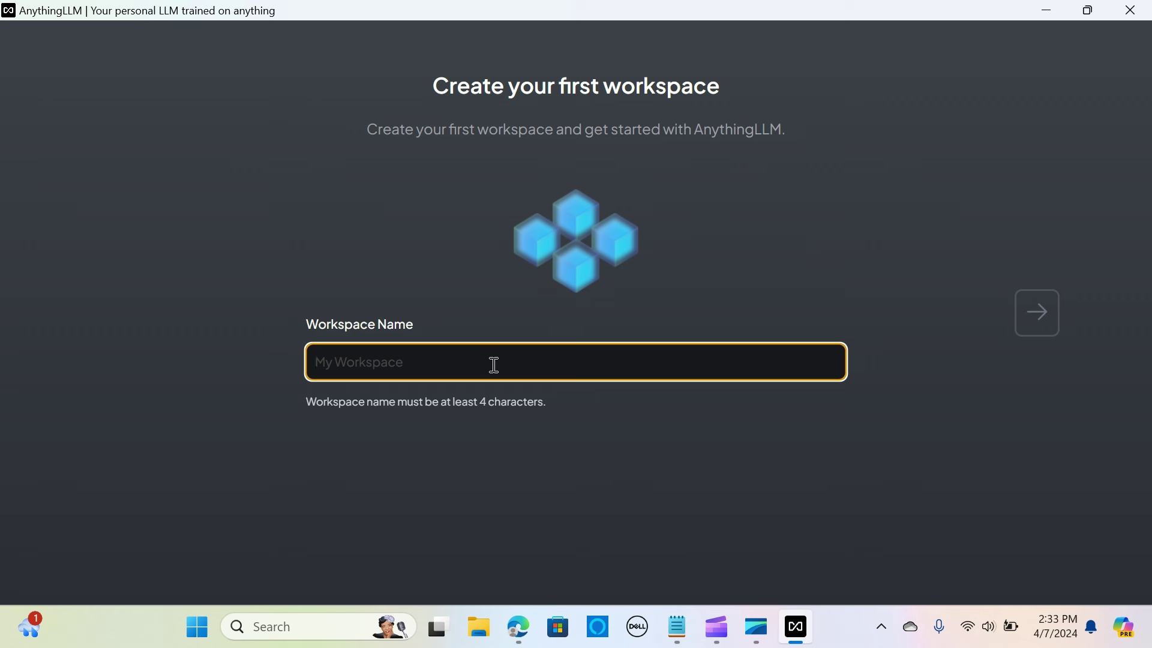
type("C")
key("BackSpace")
type("Chat-Example")
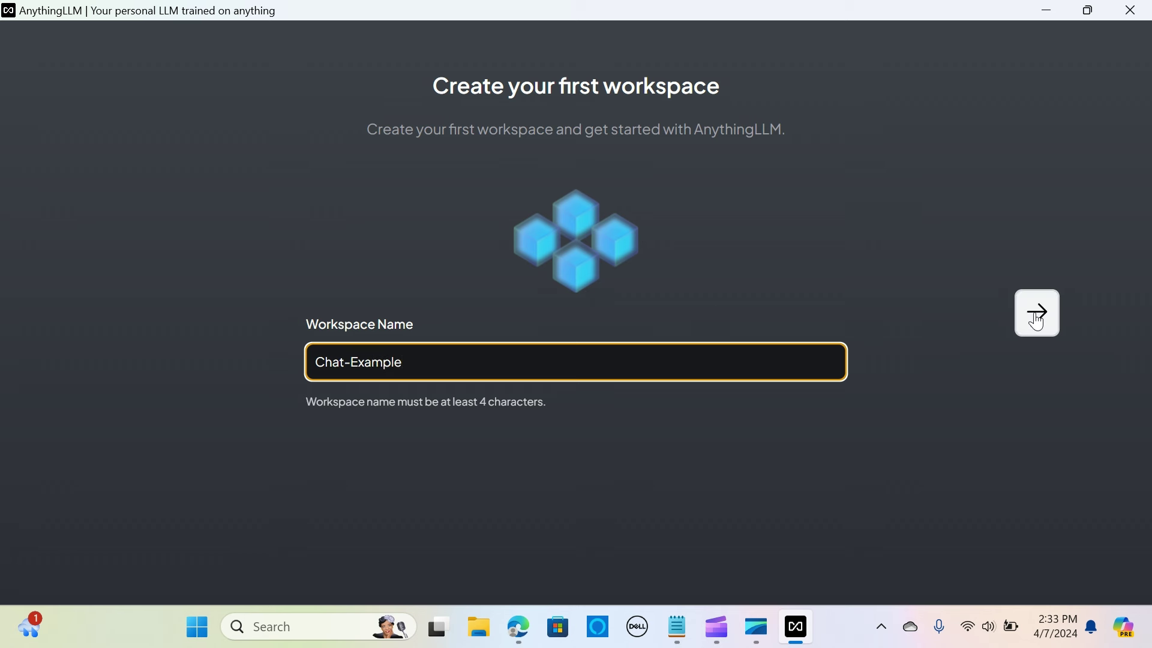
left_click(1042, 321)
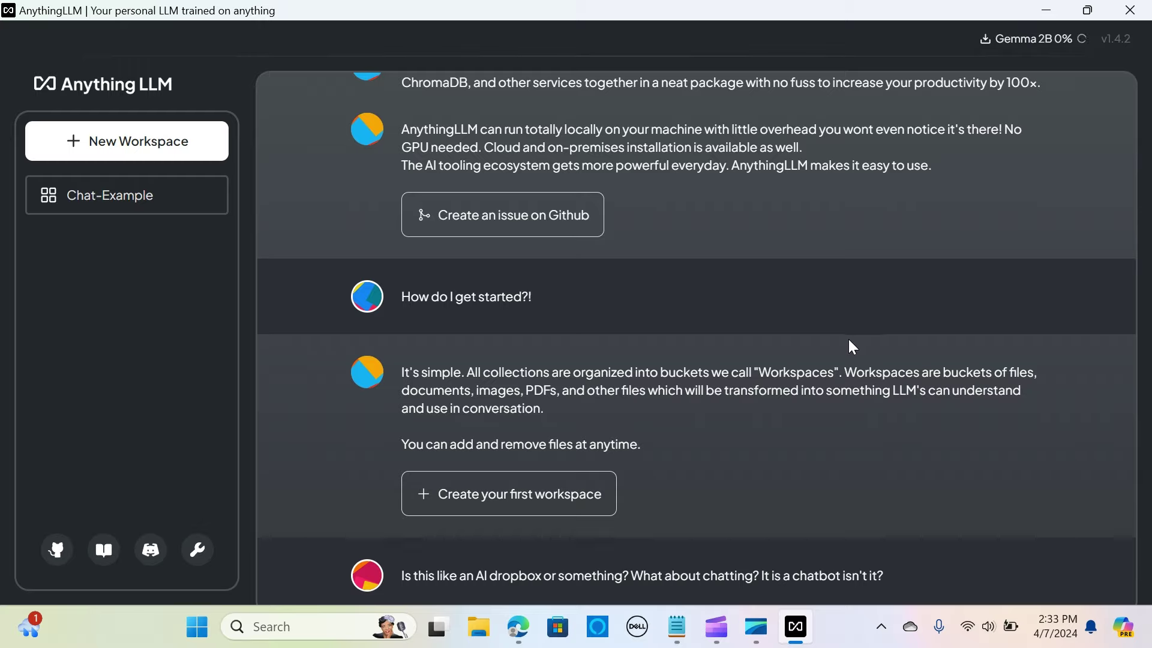
Open the Chat-Example workspace and start a new thread in it.
scroll(848, 342, "up", 3)
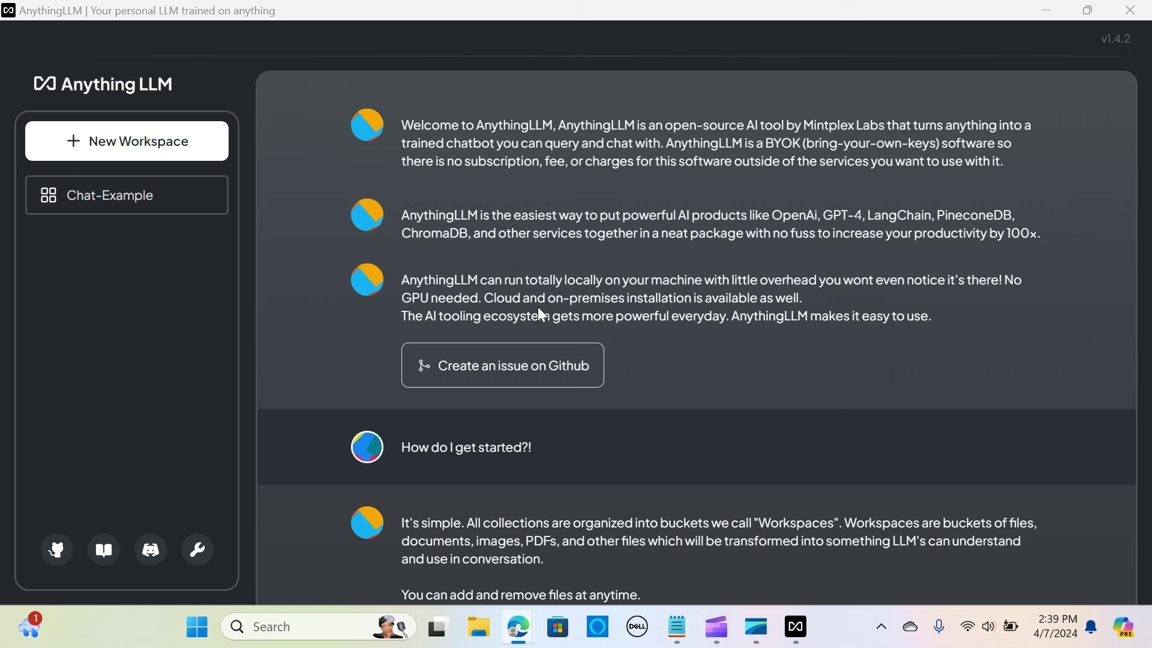
scroll(538, 307, "down", 1)
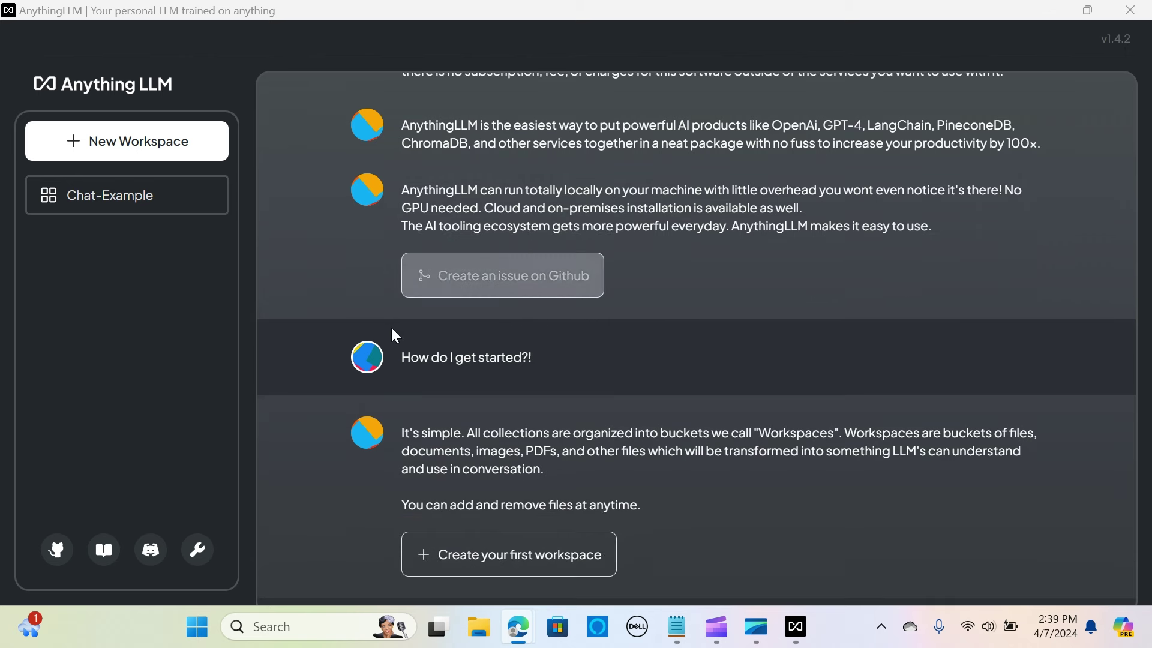
scroll(511, 327, "down", 2)
scroll(519, 336, "down", 3)
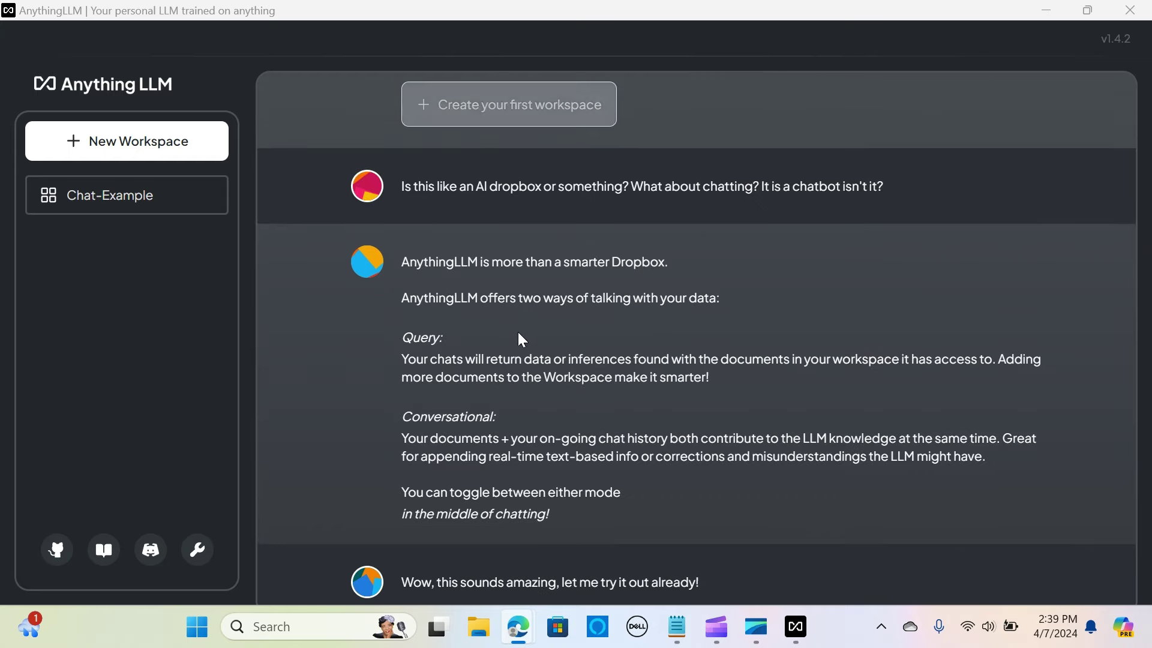
scroll(495, 317, "down", 2)
scroll(420, 270, "up", 10)
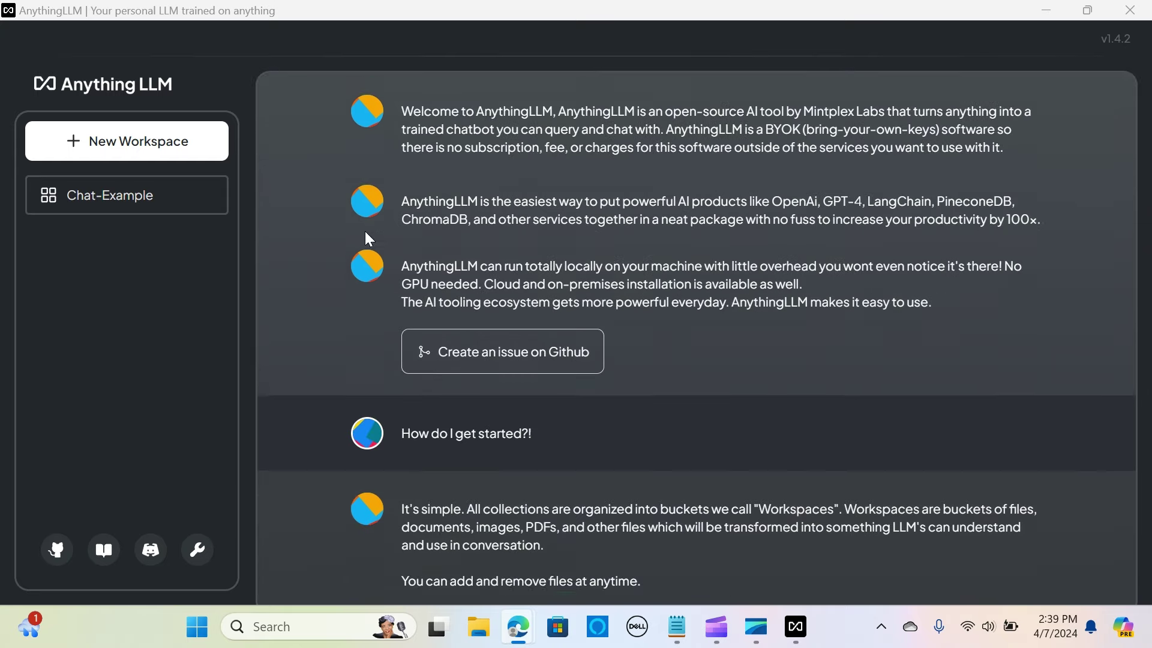
left_click(107, 204)
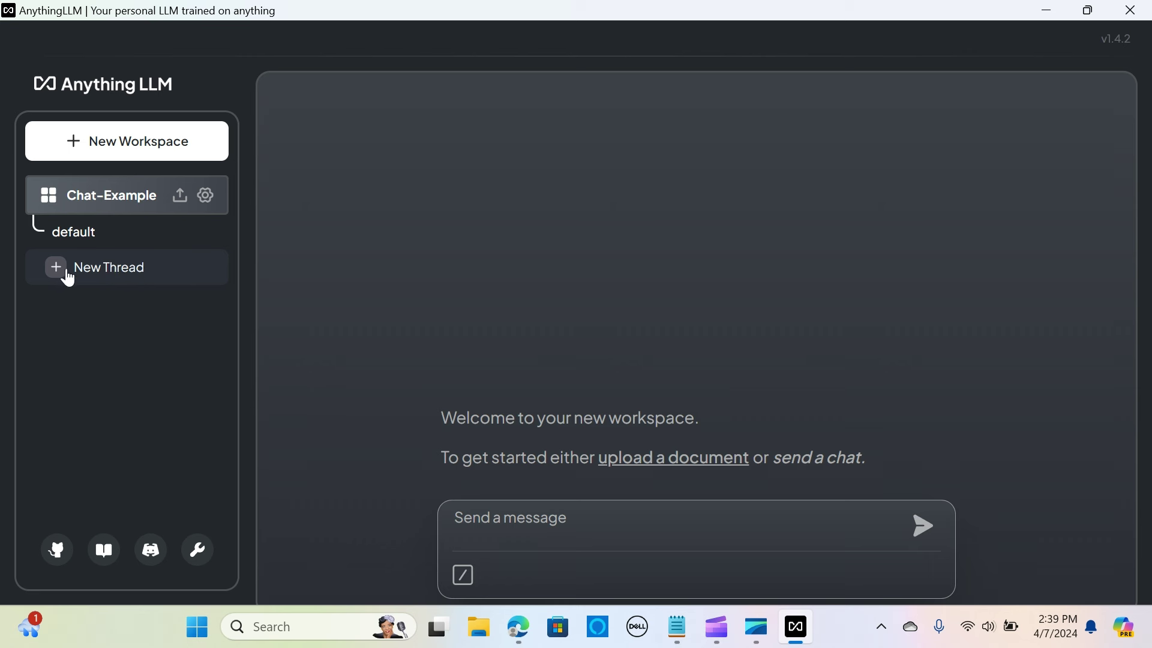
left_click(122, 271)
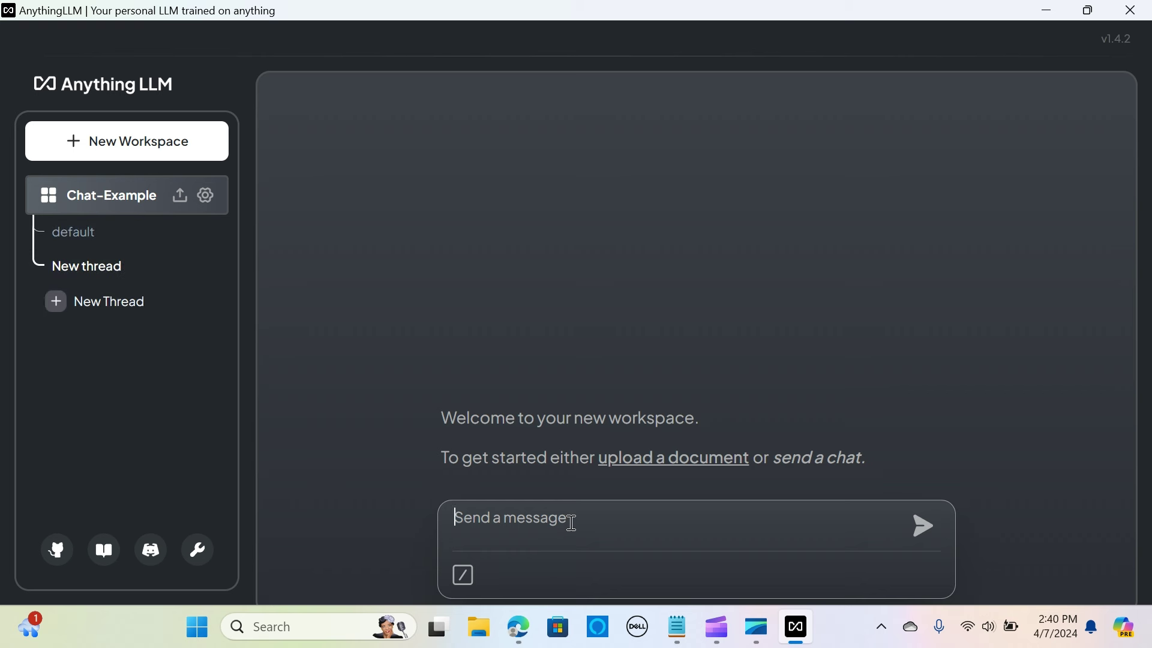
Send the message "what is a large language model?" in the new thread.
type("whati")
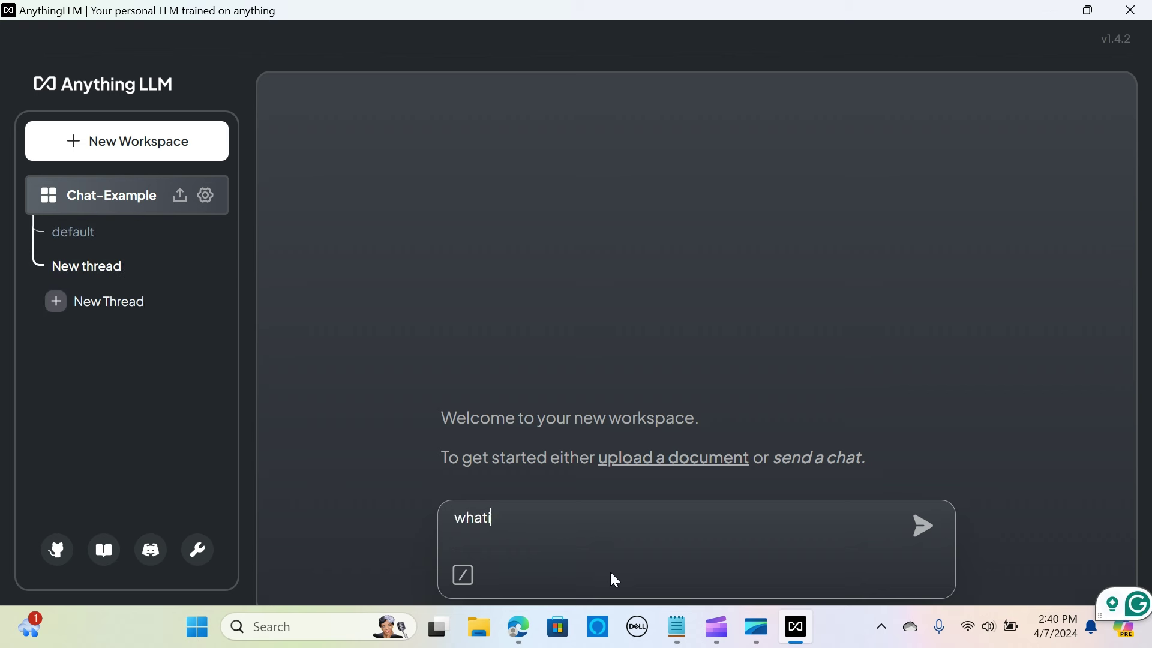
key("BackSpace")
type("is a l")
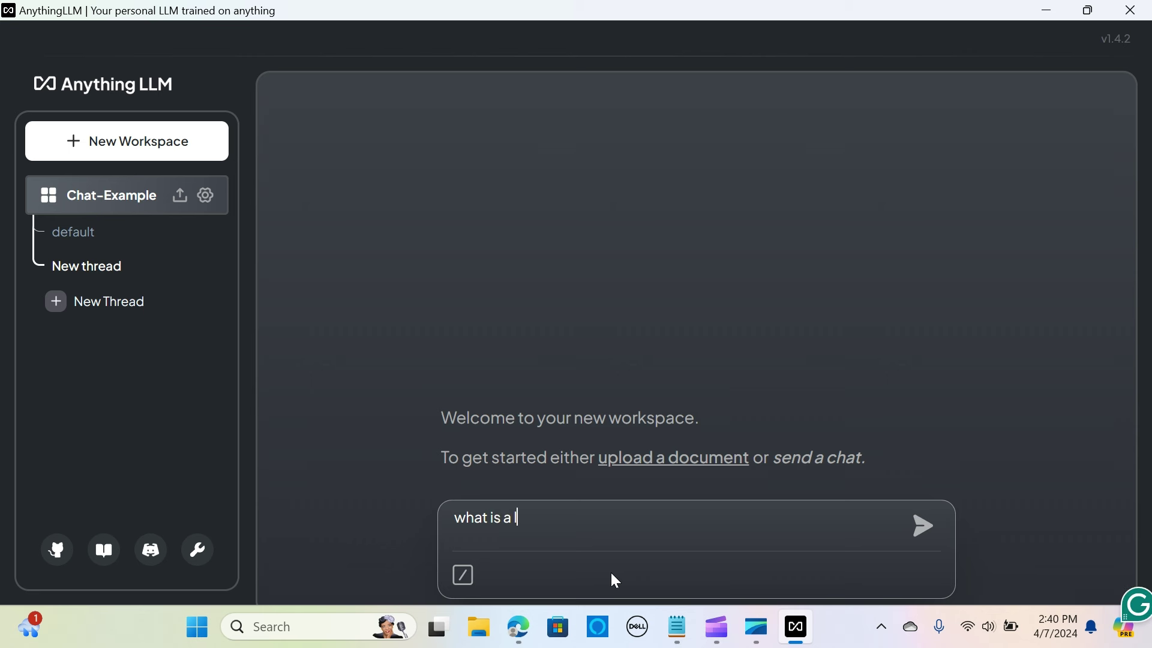
type("arge lan")
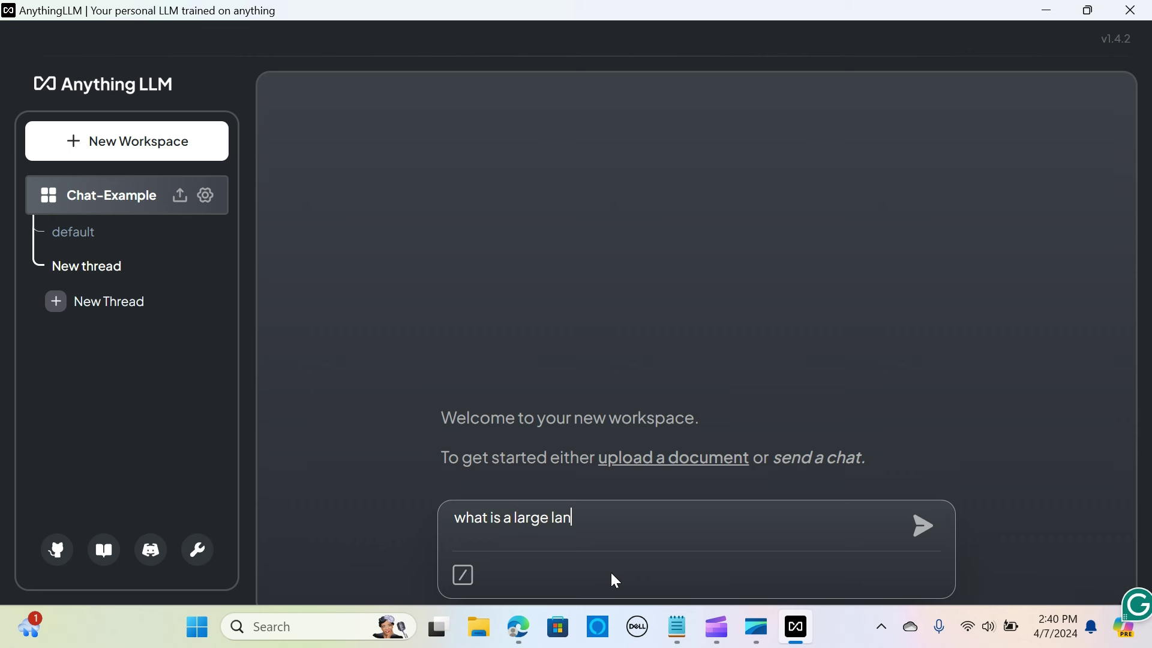
type("guage model")
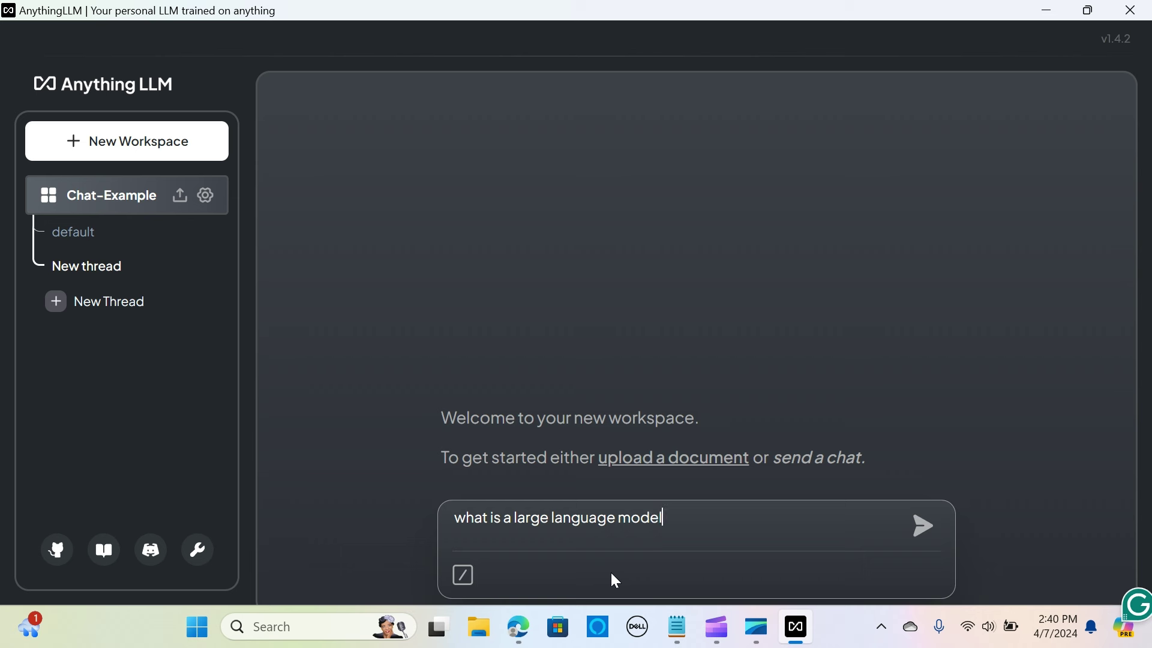
type("?")
key("Return")
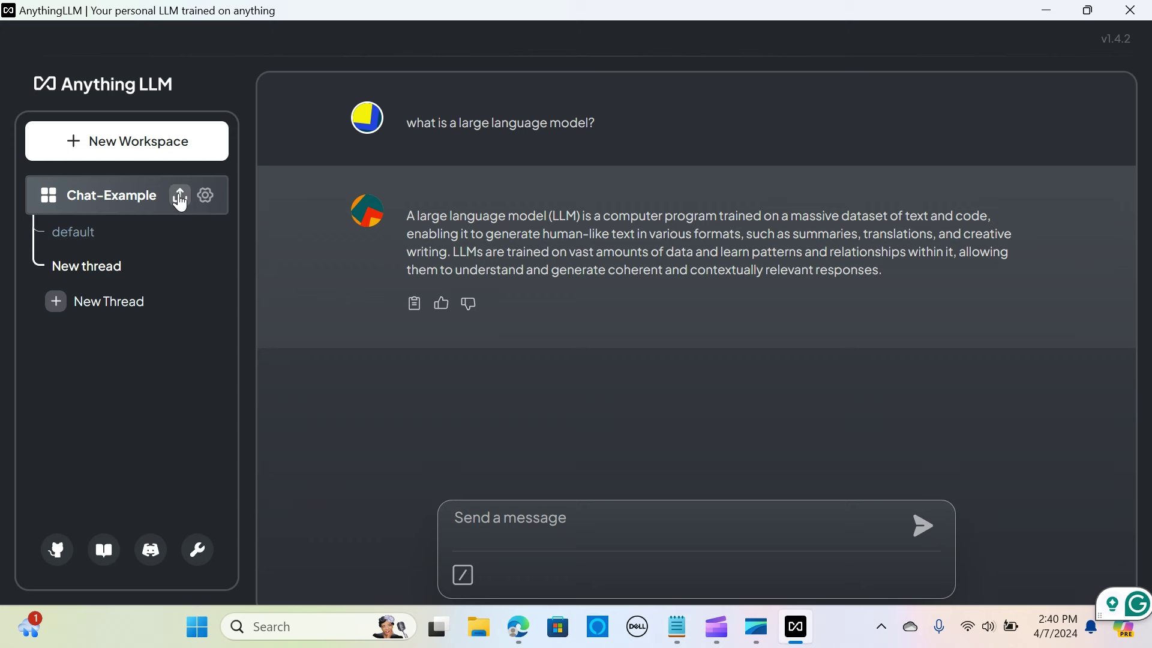
Open the chat settings of the Chat-Example workspace and select gemma:2b as its chat model.
left_click(206, 196)
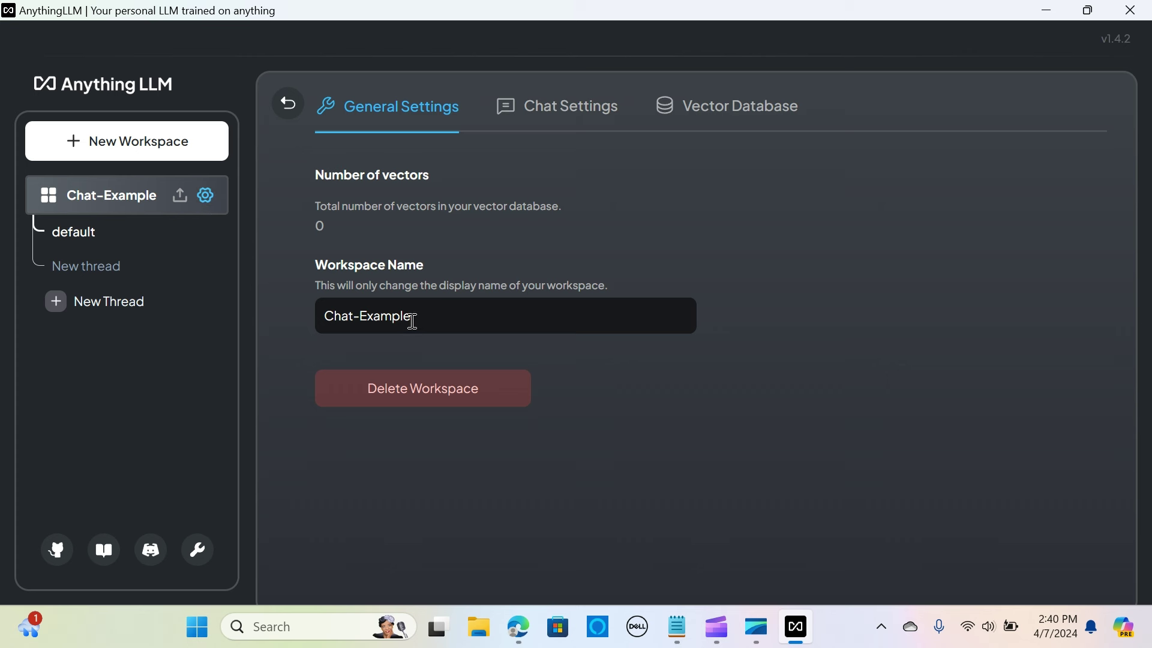
left_click(572, 111)
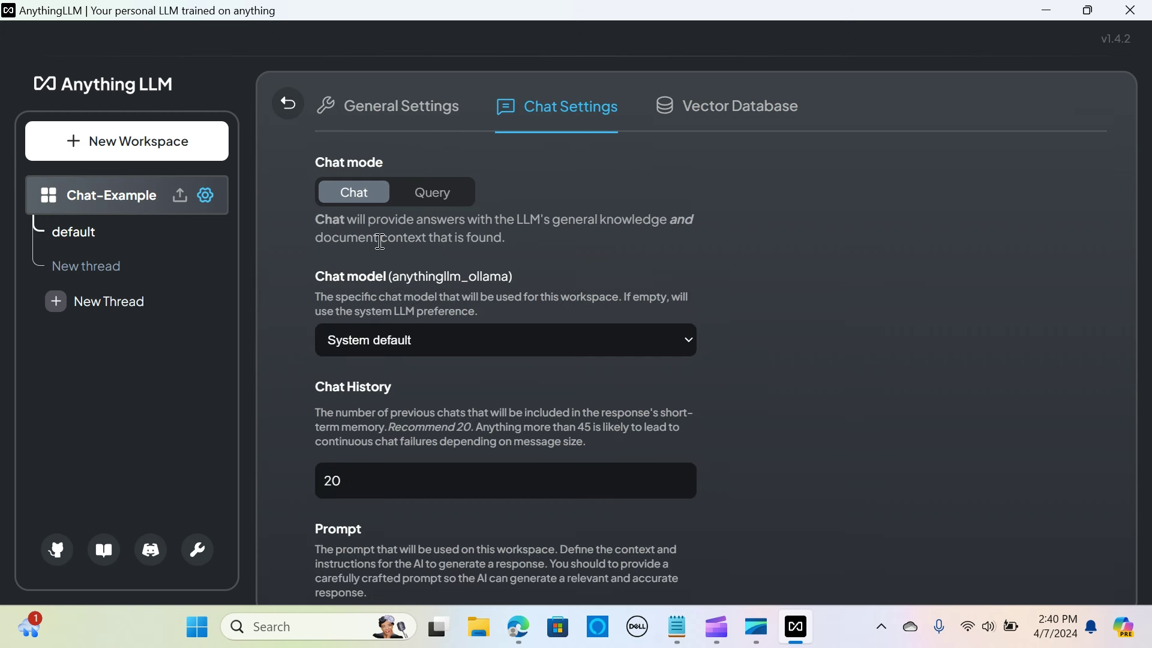
scroll(384, 330, "down", 5)
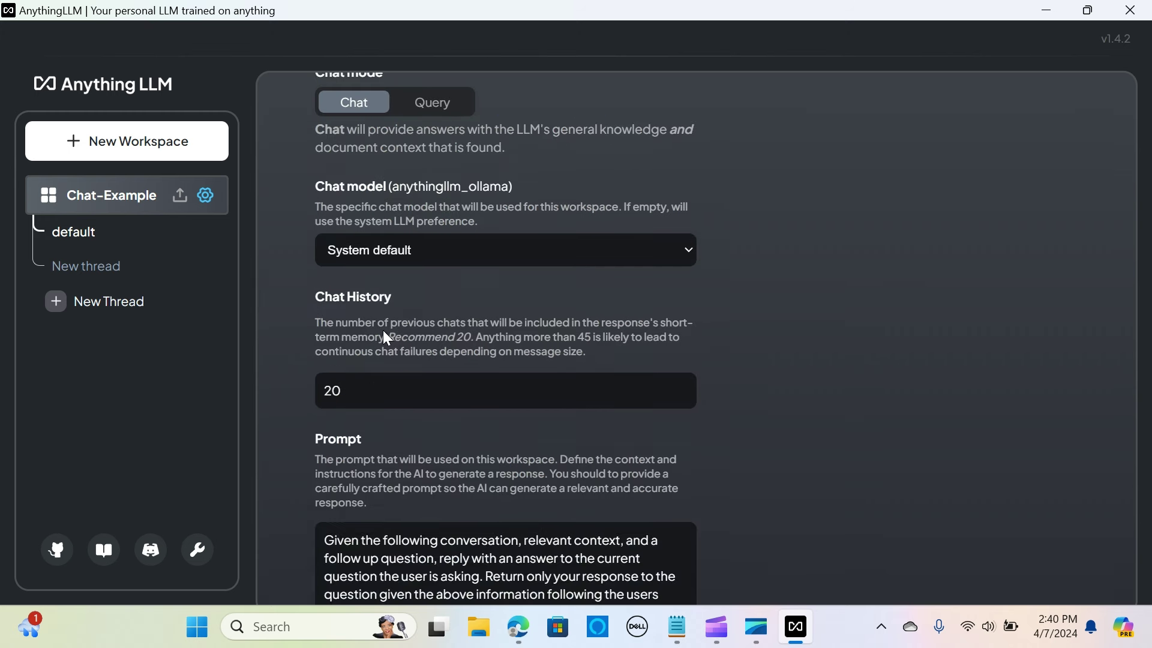
scroll(385, 324, "up", 5)
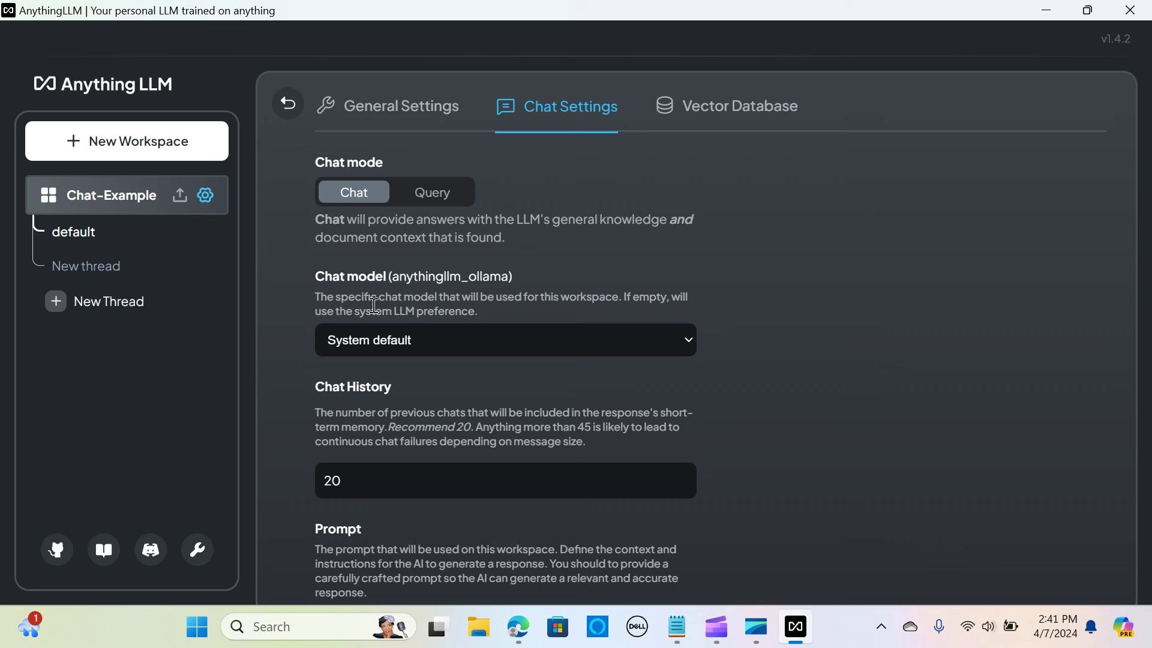
left_click(474, 346)
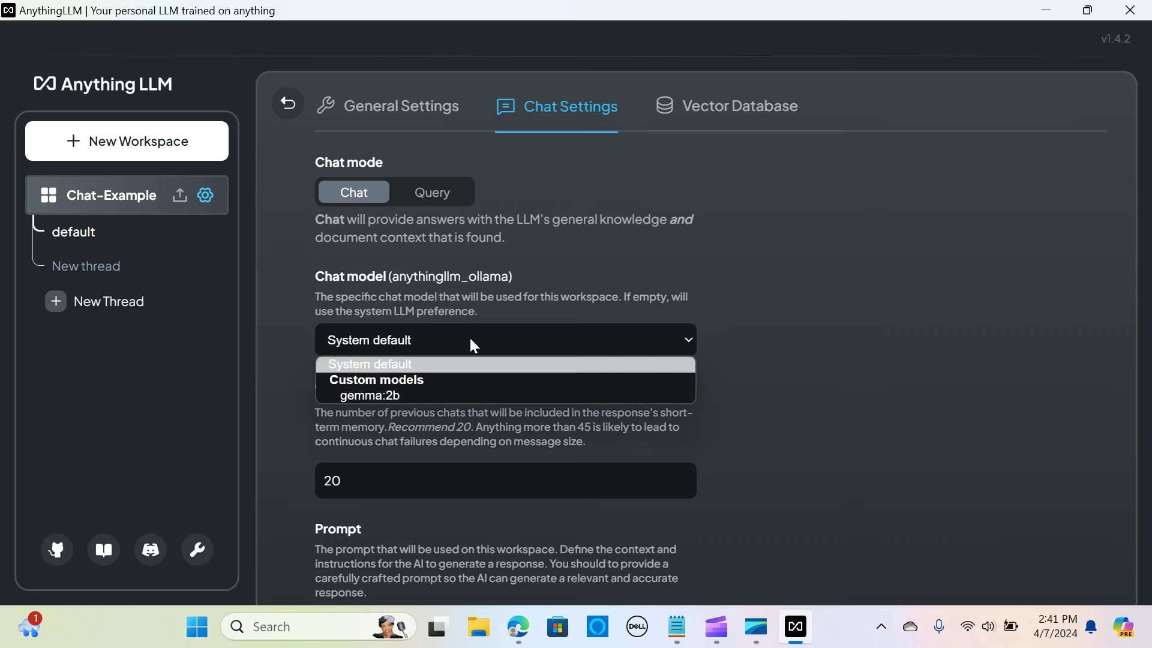
left_click(391, 397)
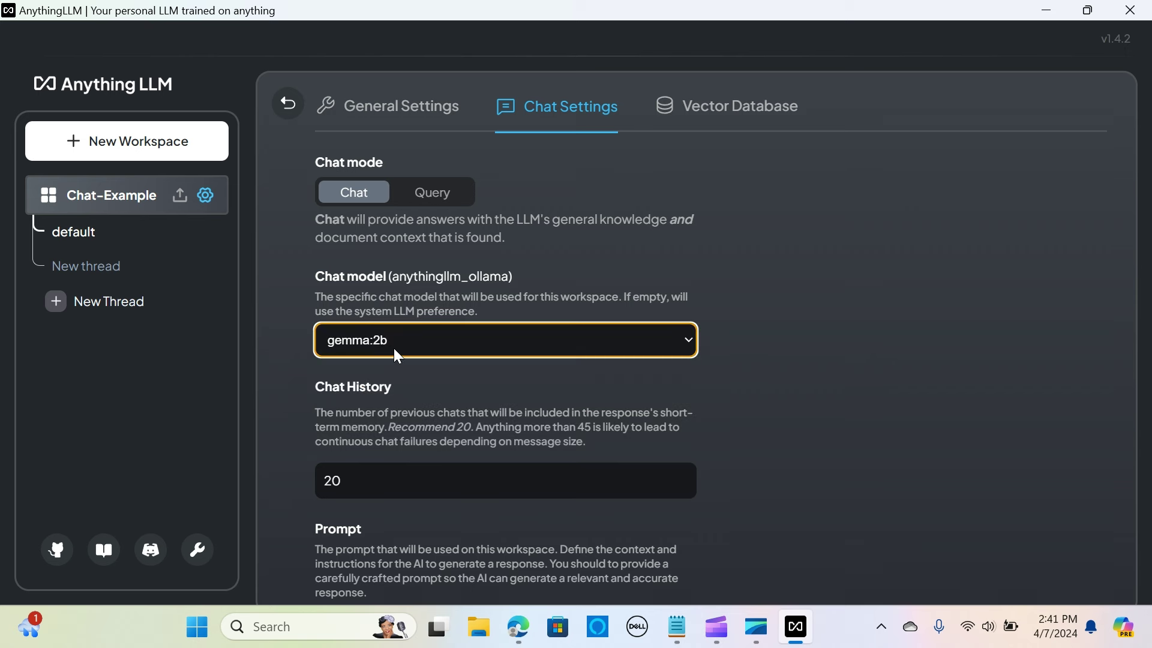
Review the workspace's chat history, prompt and temperature settings, keeping their existing values, and save the workspace update.
scroll(444, 347, "down", 3)
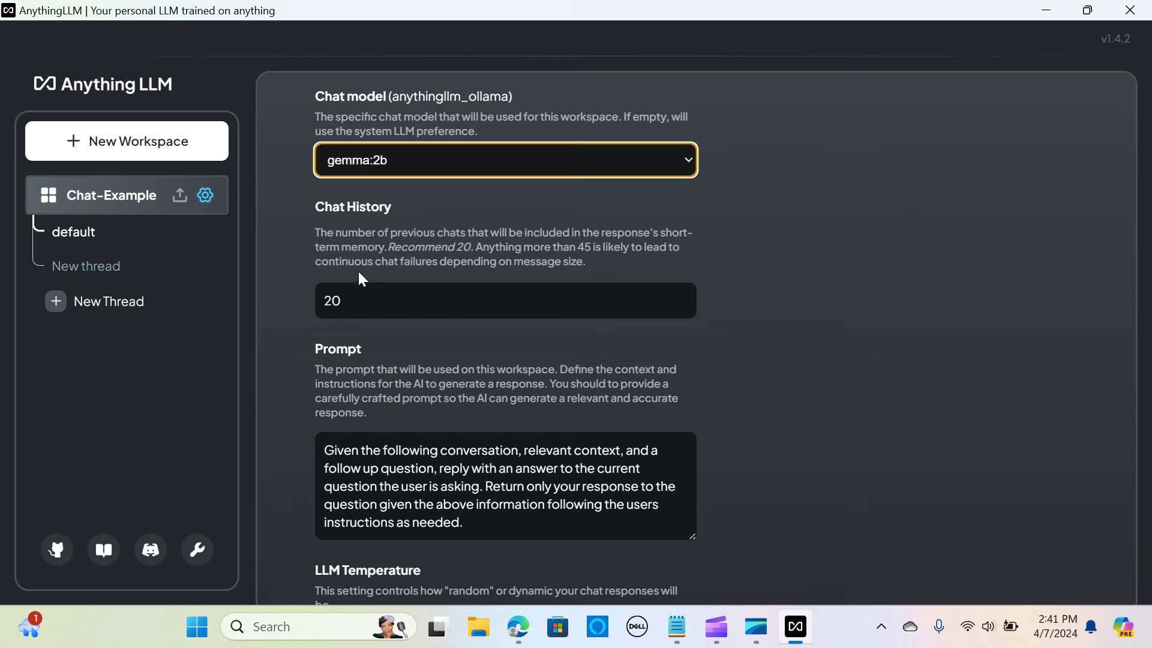
scroll(423, 358, "down", 3)
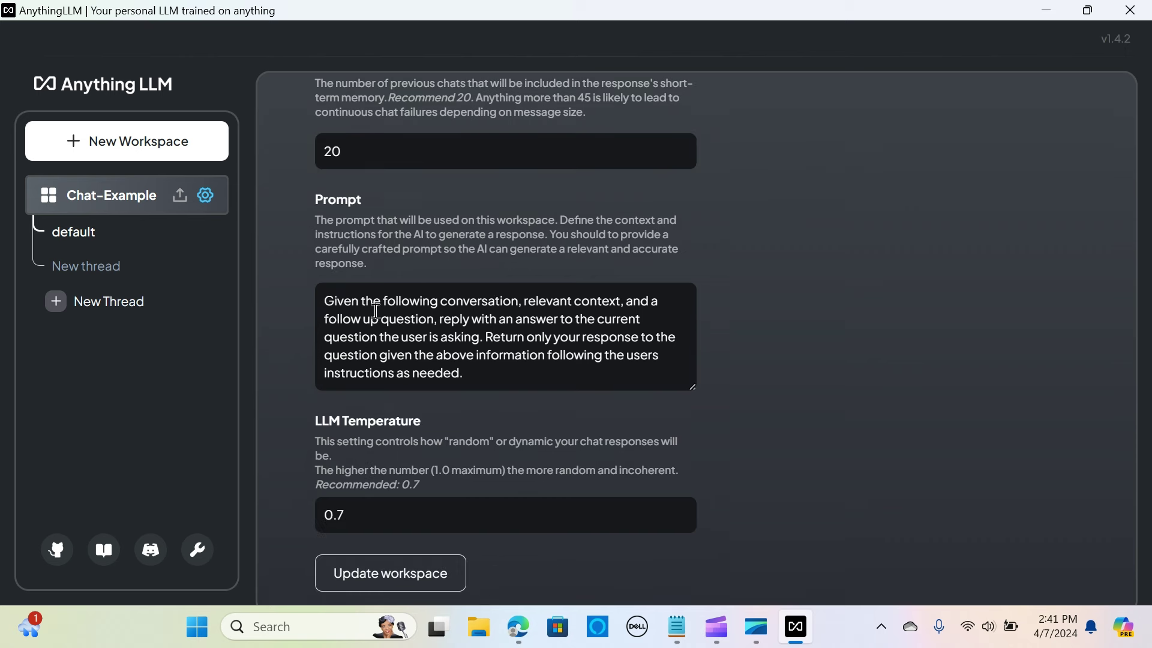
left_click_drag(469, 376, 324, 300)
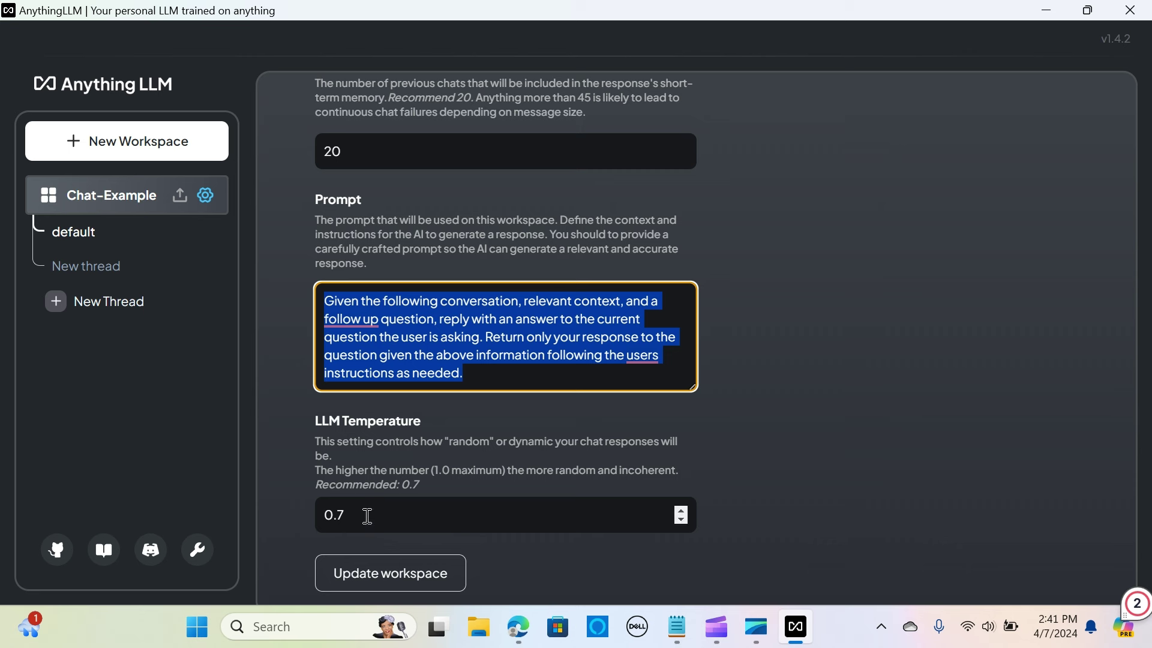
left_click(746, 483)
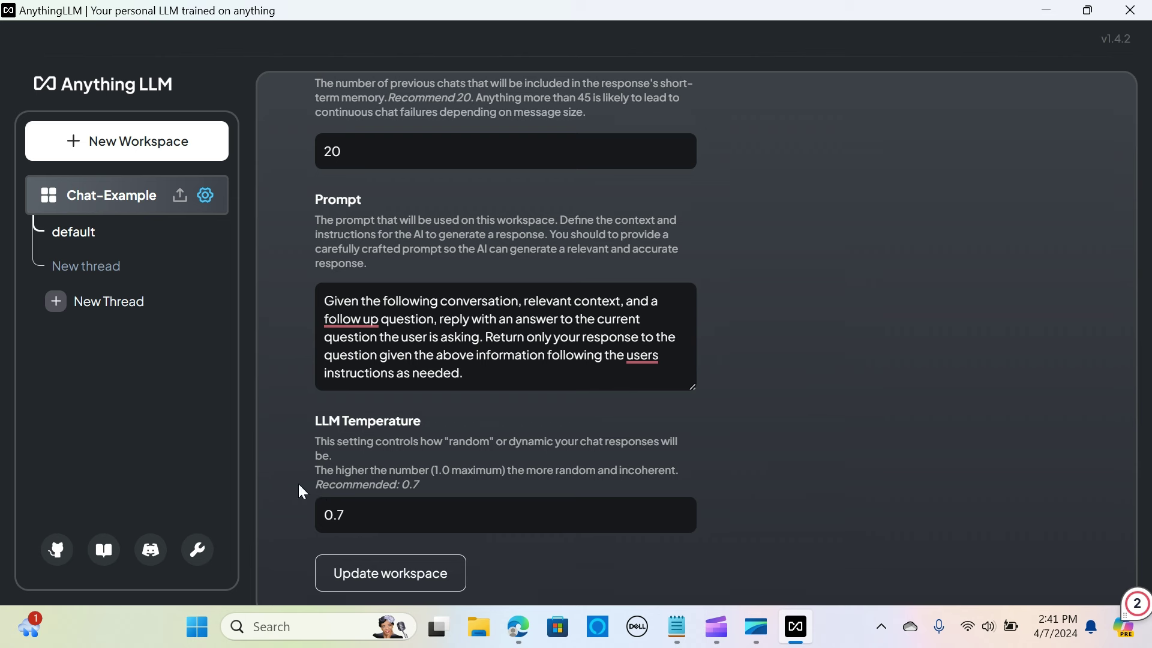
left_click(402, 571)
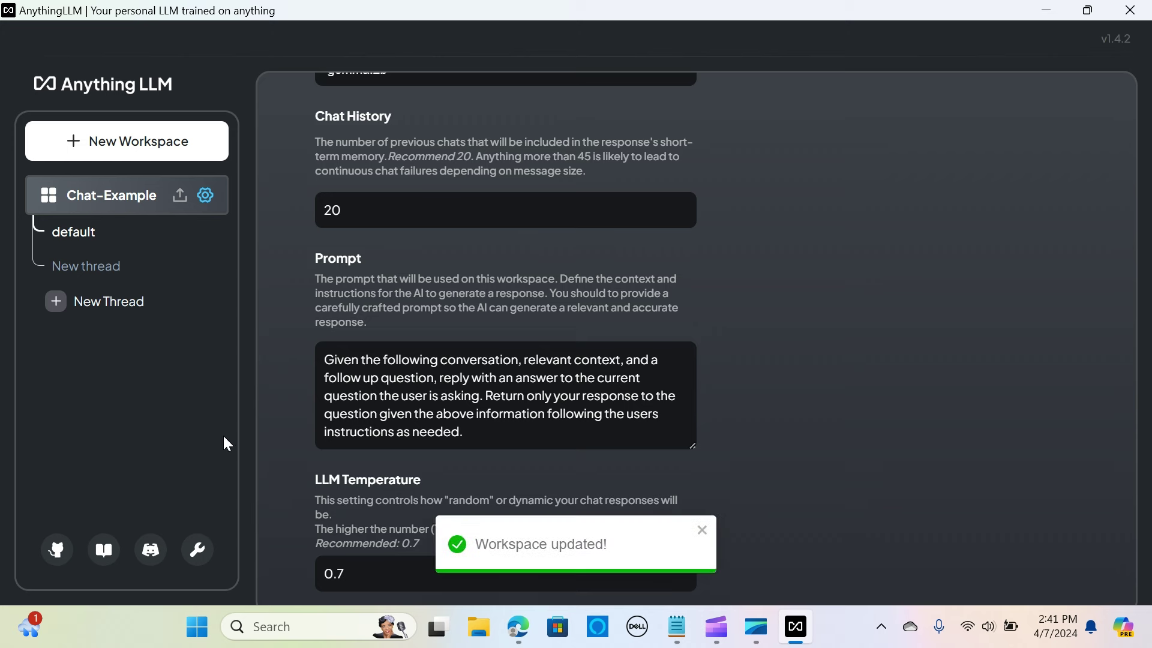
Return to the existing new thread under Chat-Example and send the message "what is fine-tunning?".
left_click(88, 271)
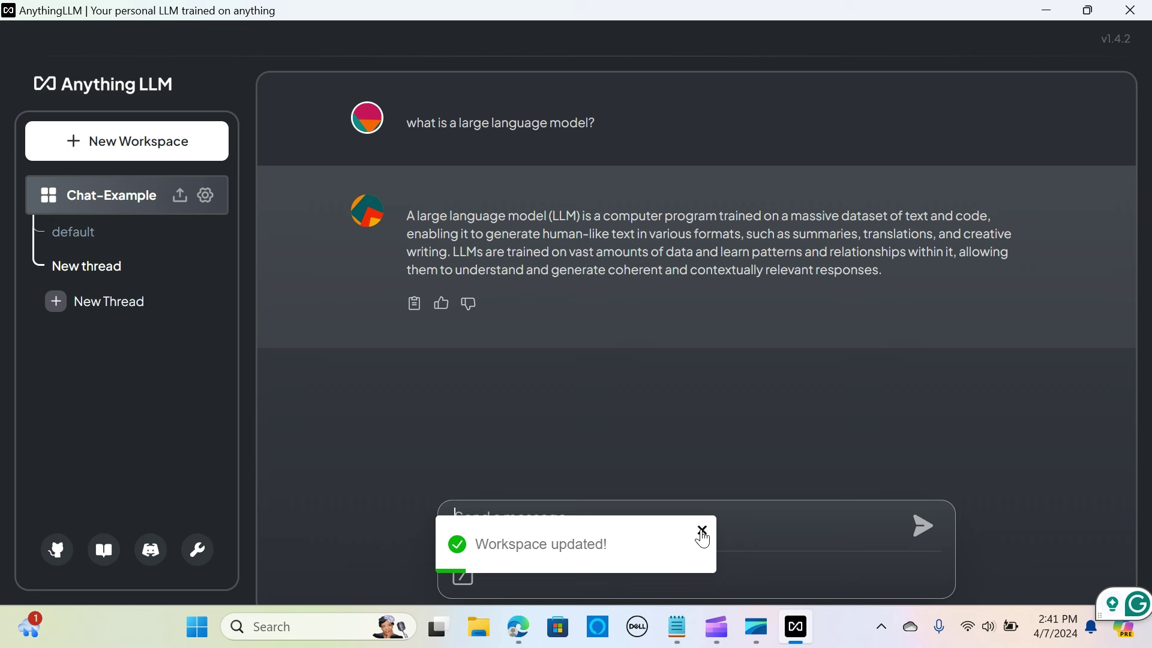
left_click(703, 531)
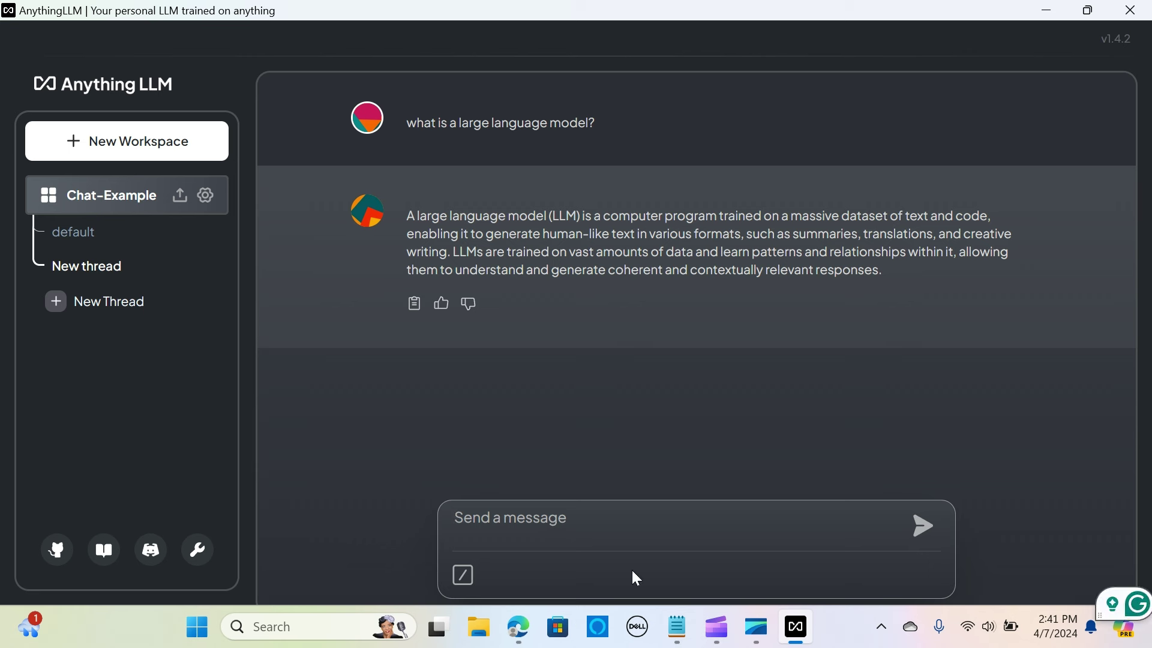
mouse_move(662, 627)
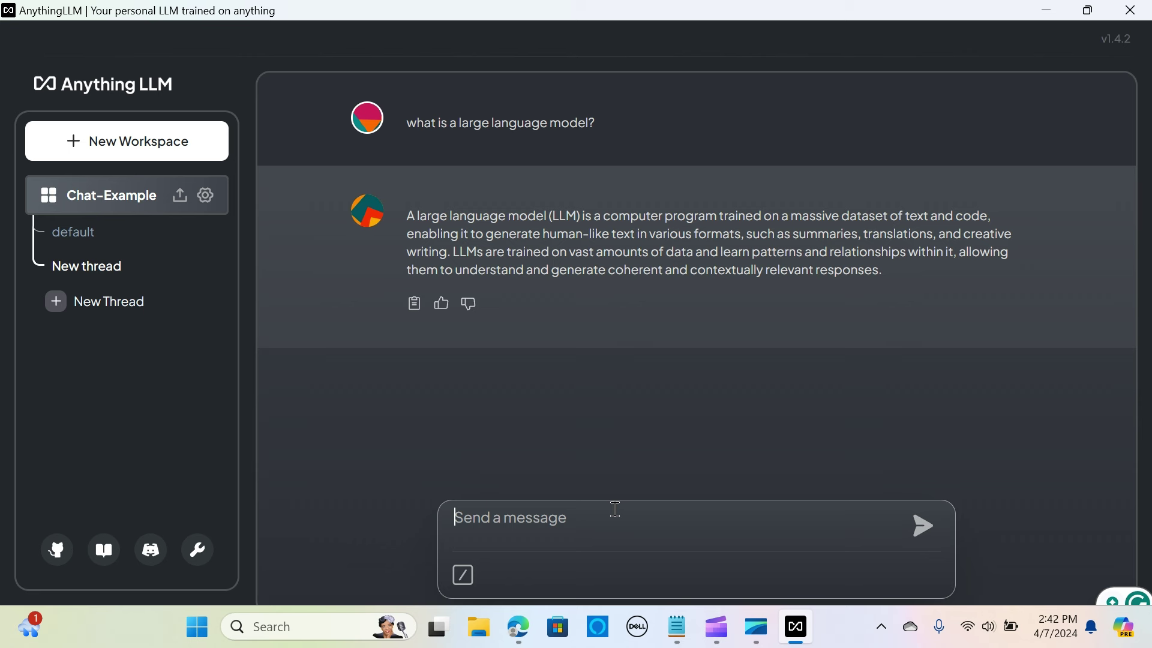
type("what is fi")
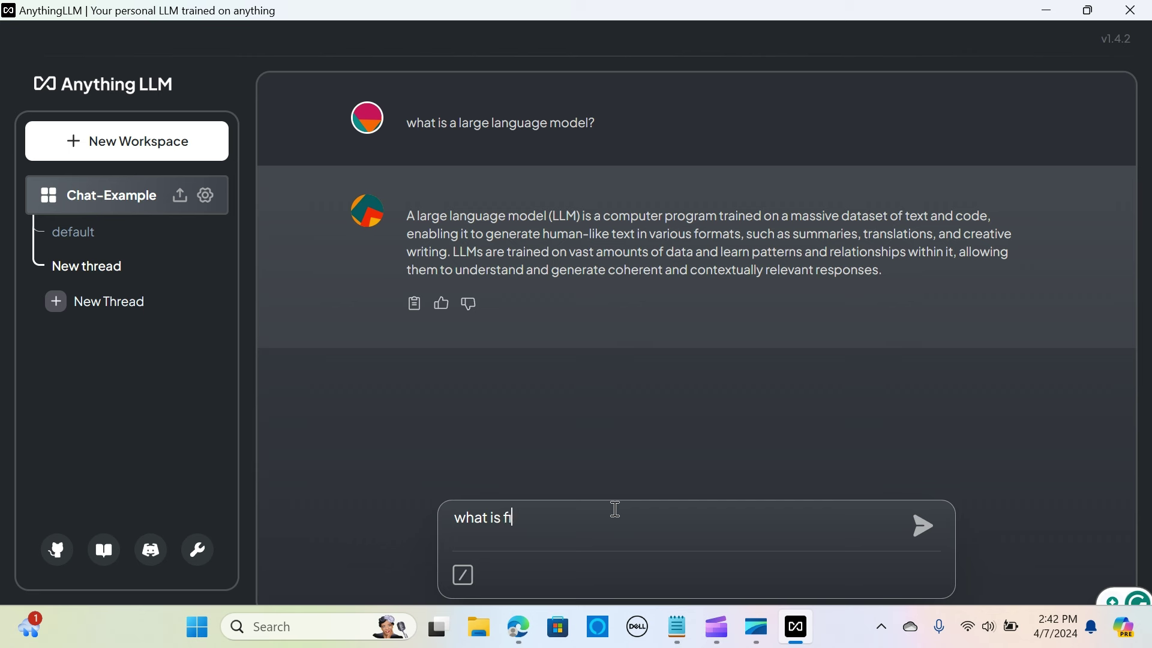
type("ne-")
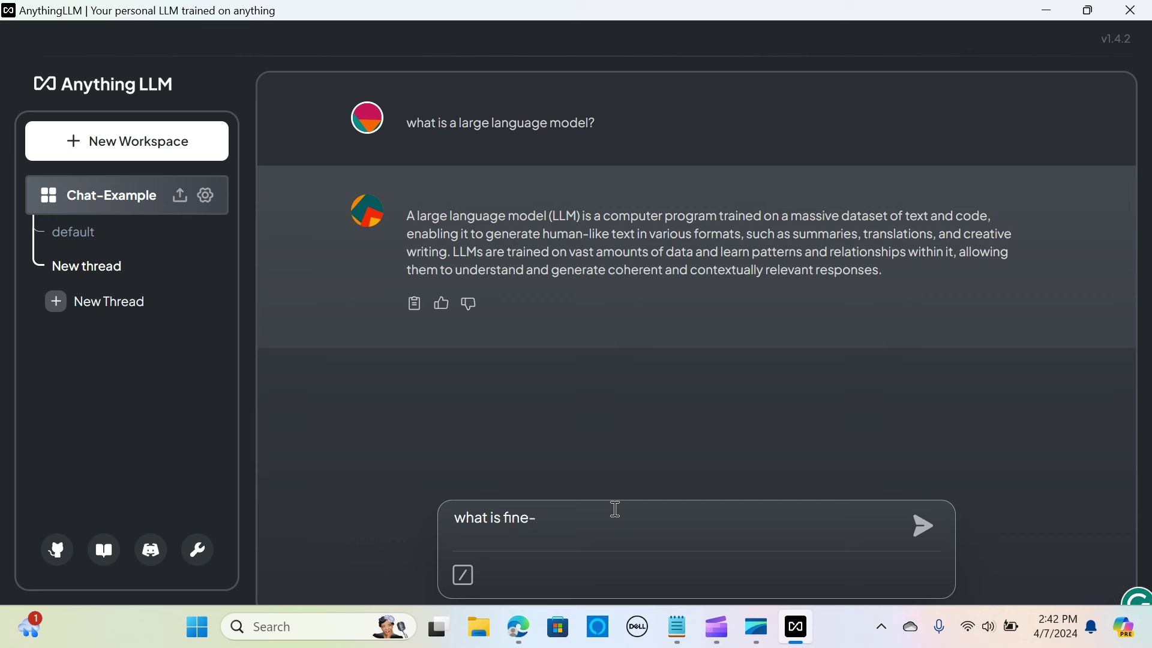
type("tunning")
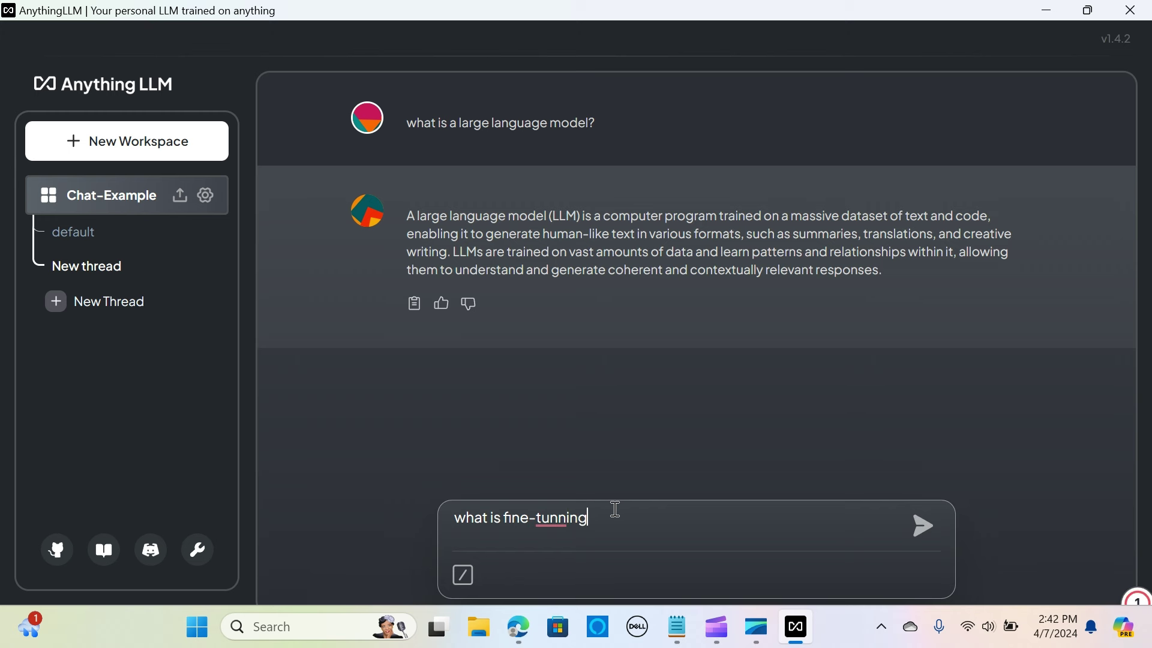
type("?")
key("Return")
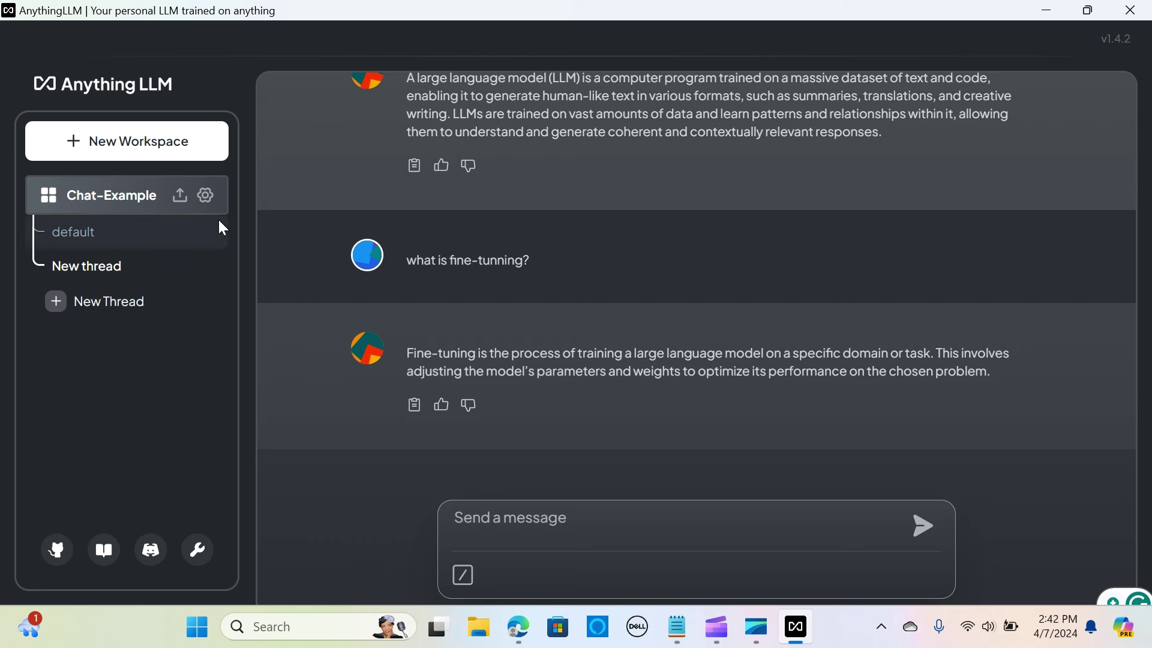
Open the document manager of the Chat-Example workspace and upload the healthyheart PDF from the Youtube_Data_&AI project folder.
left_click(180, 197)
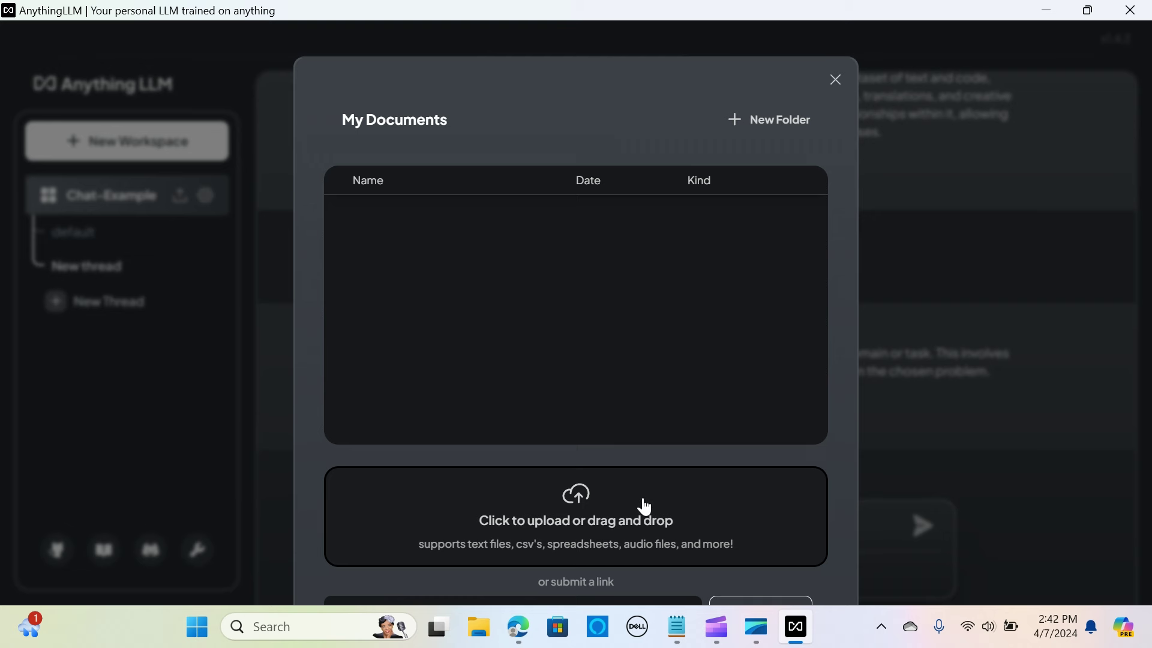
scroll(639, 501, "down", 3)
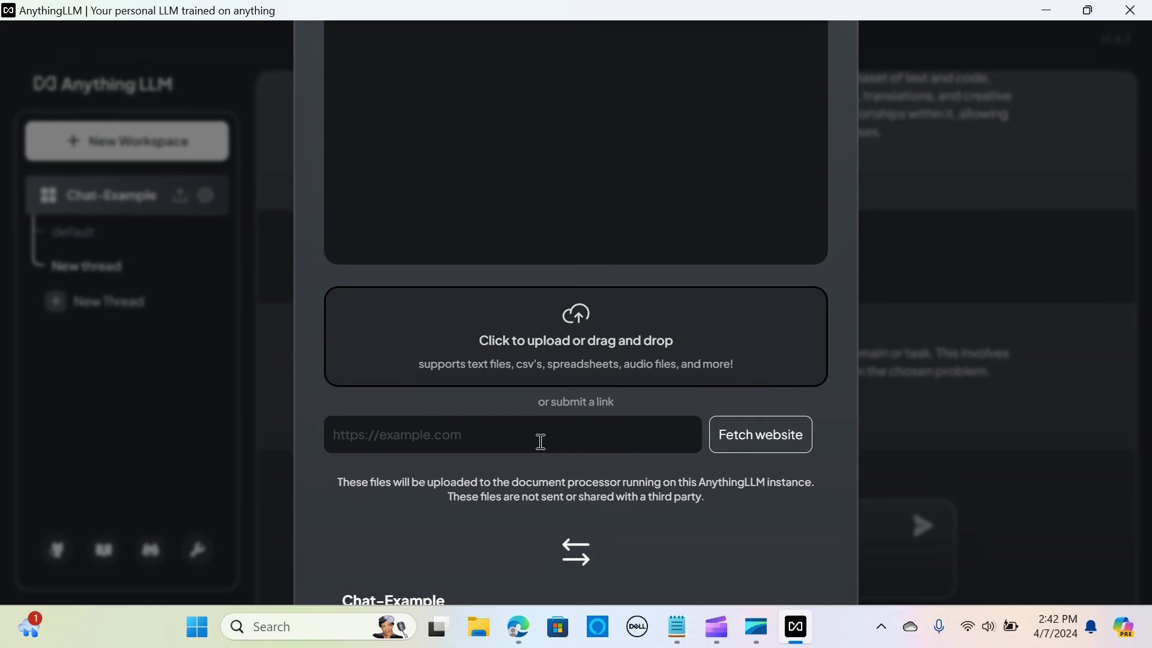
scroll(514, 441, "up", 2)
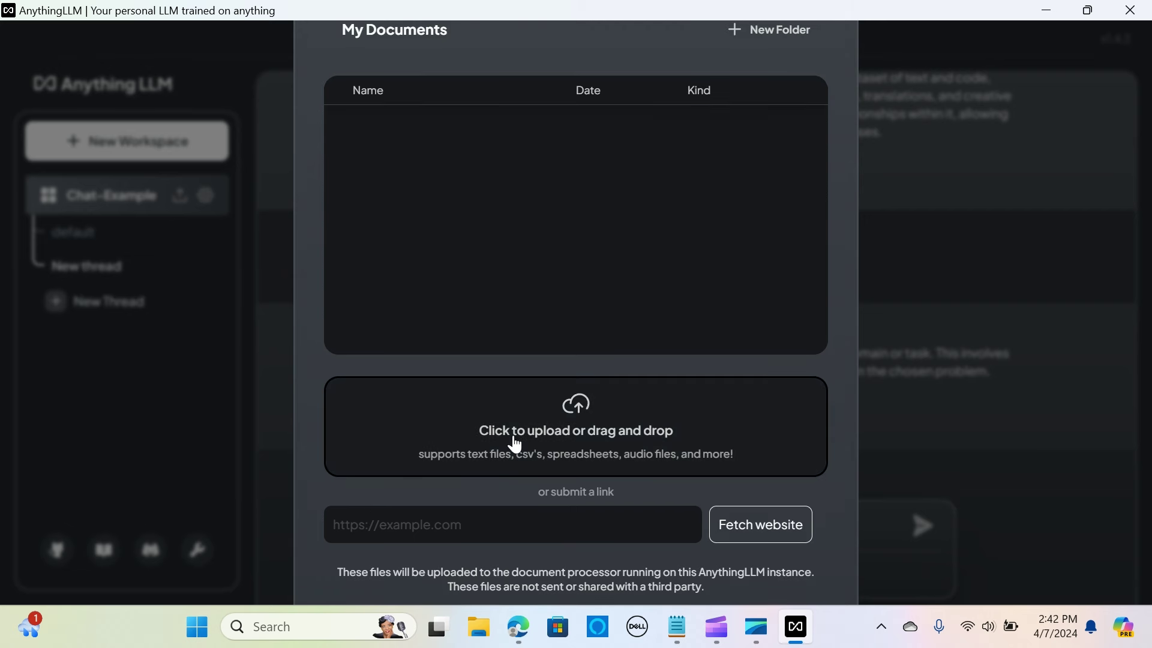
scroll(515, 441, "up", 2)
scroll(609, 488, "down", 2)
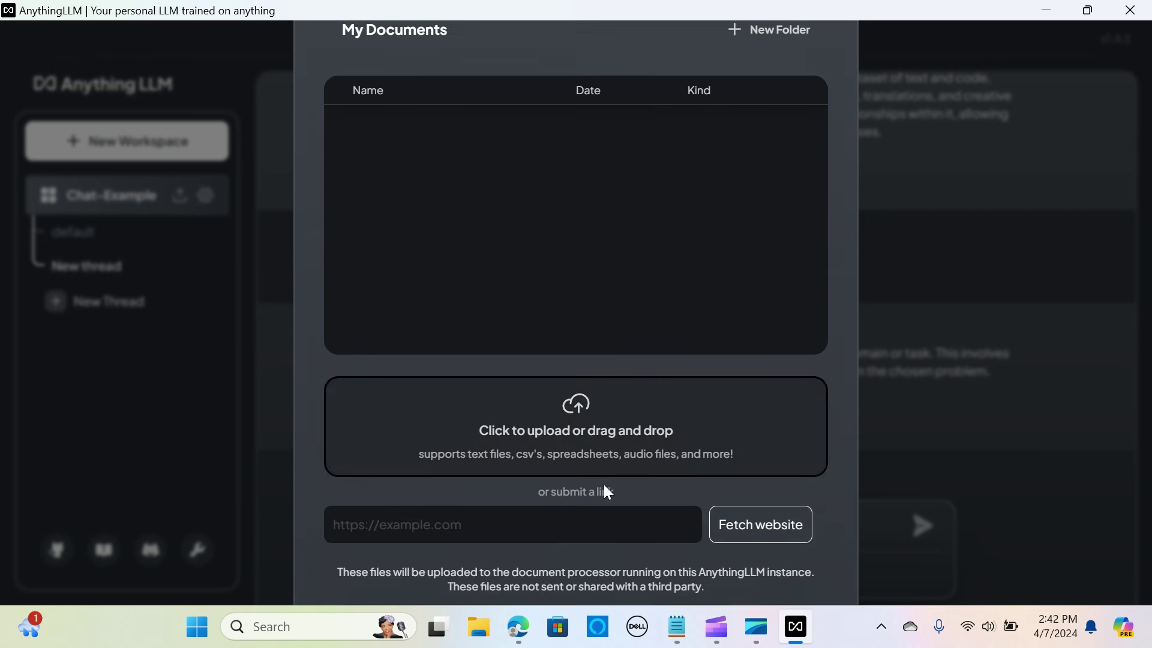
left_click(620, 434)
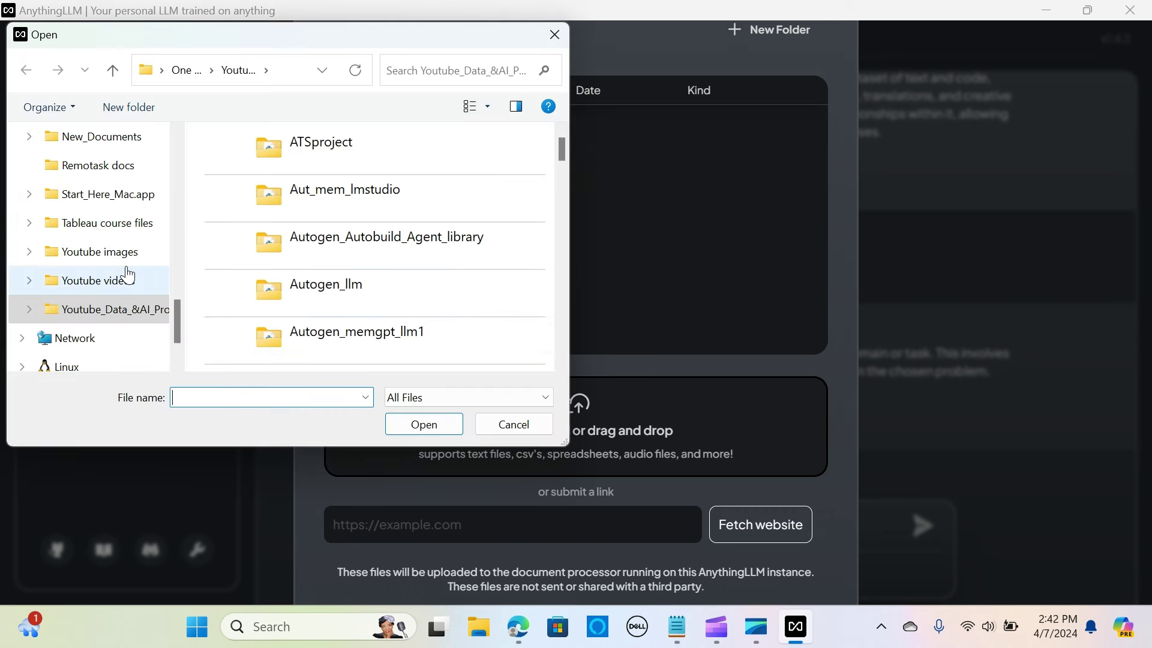
scroll(386, 276, "down", 15)
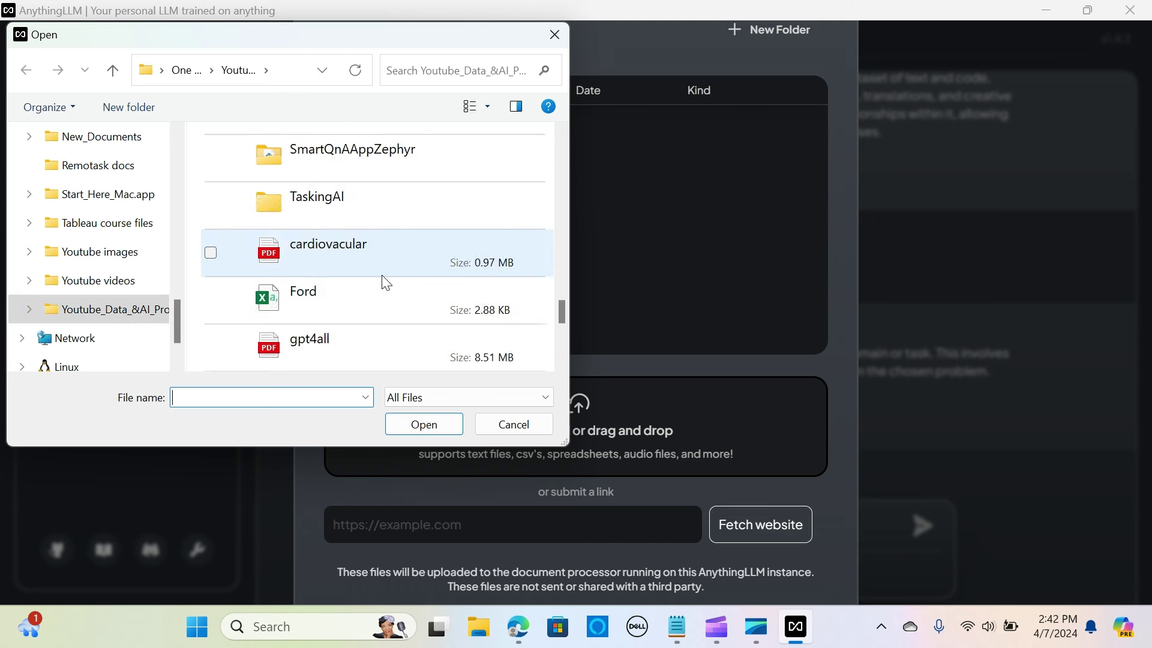
scroll(385, 282, "down", 1)
scroll(351, 303, "down", 6)
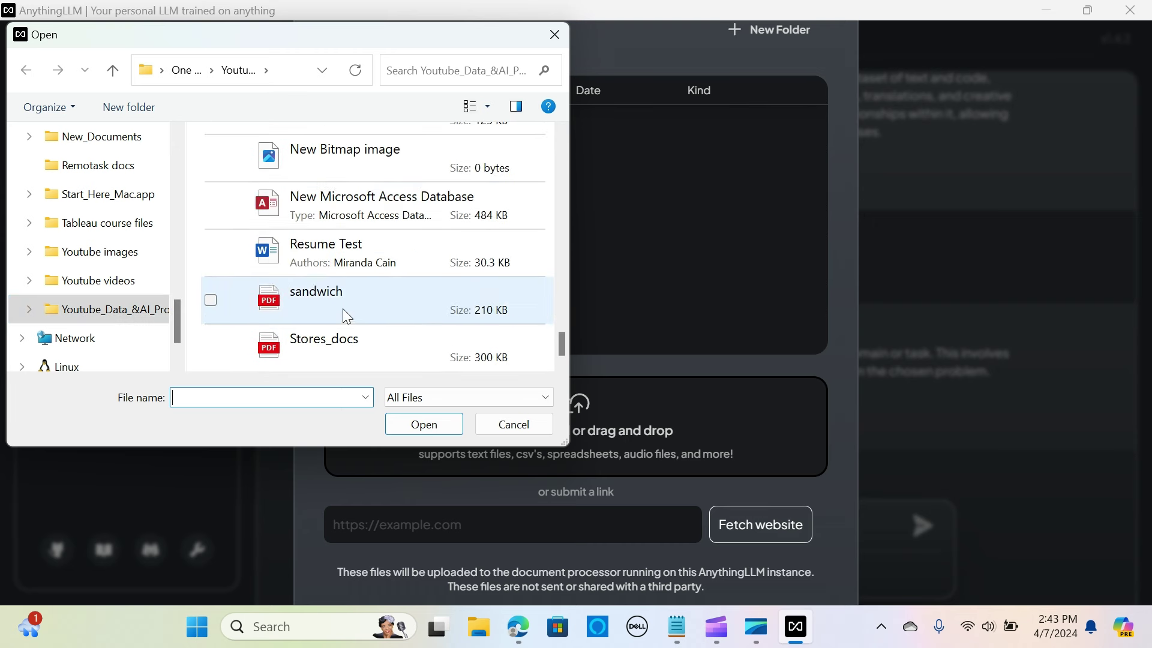
scroll(359, 228, "up", 3)
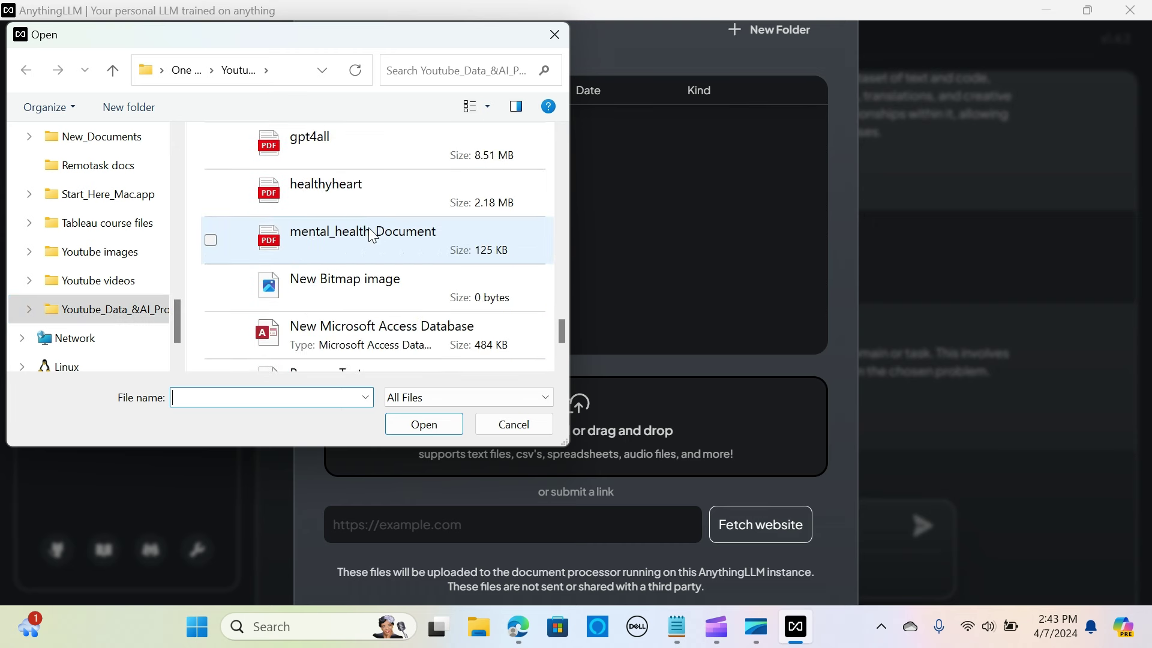
double_click(327, 179)
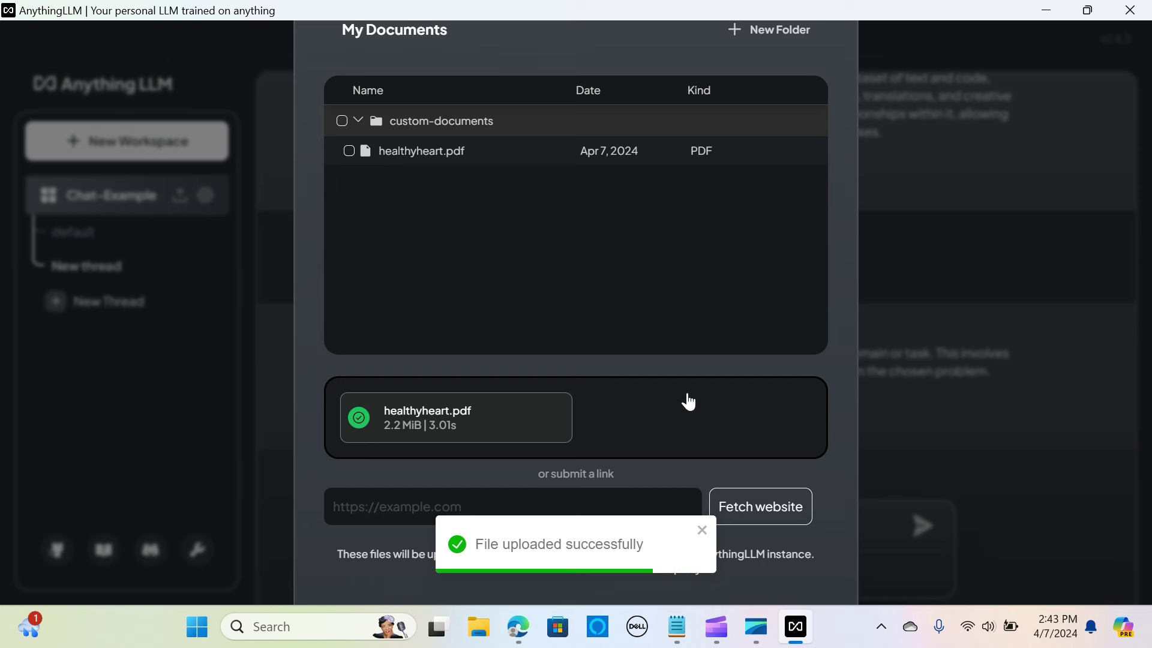
Move healthyheart.pdf into the Chat-Example workspace, save and embed it, and close the document manager.
scroll(688, 395, "down", 4)
scroll(693, 372, "down", 5)
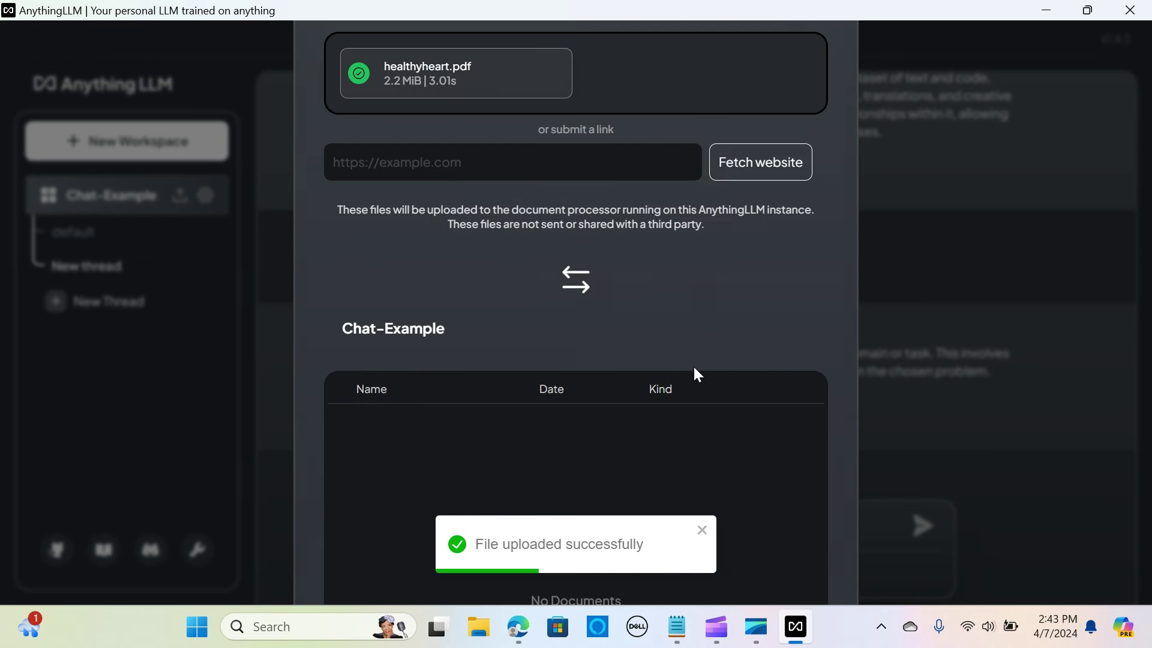
scroll(780, 395, "up", 5)
scroll(786, 391, "up", 5)
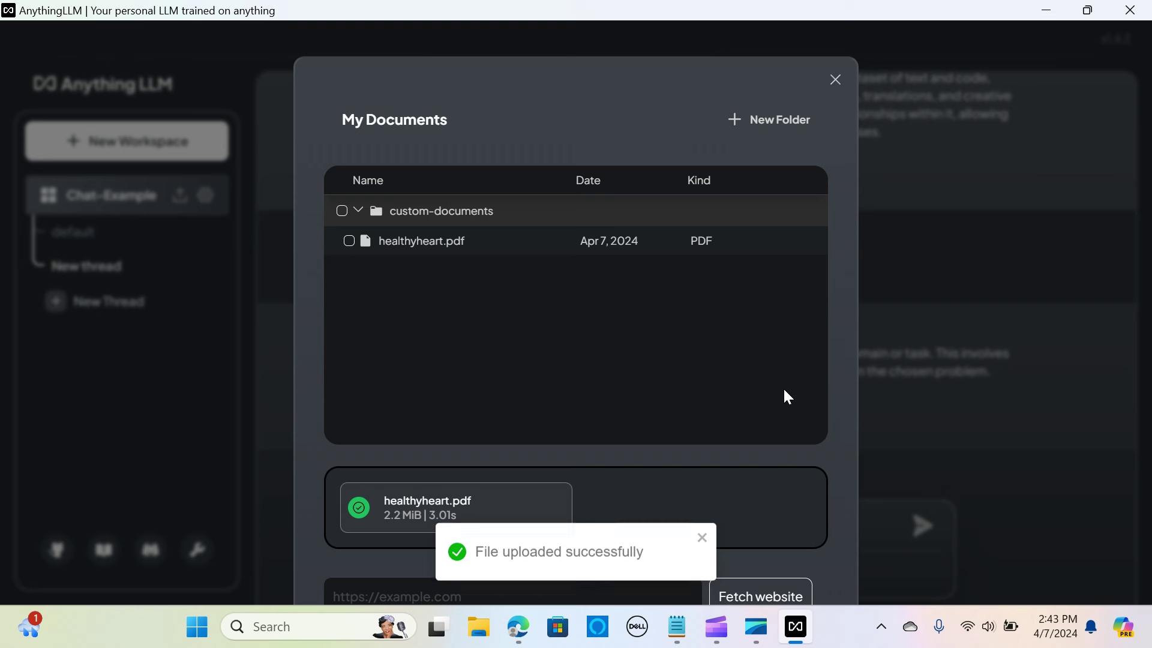
left_click(349, 242)
left_click(528, 414)
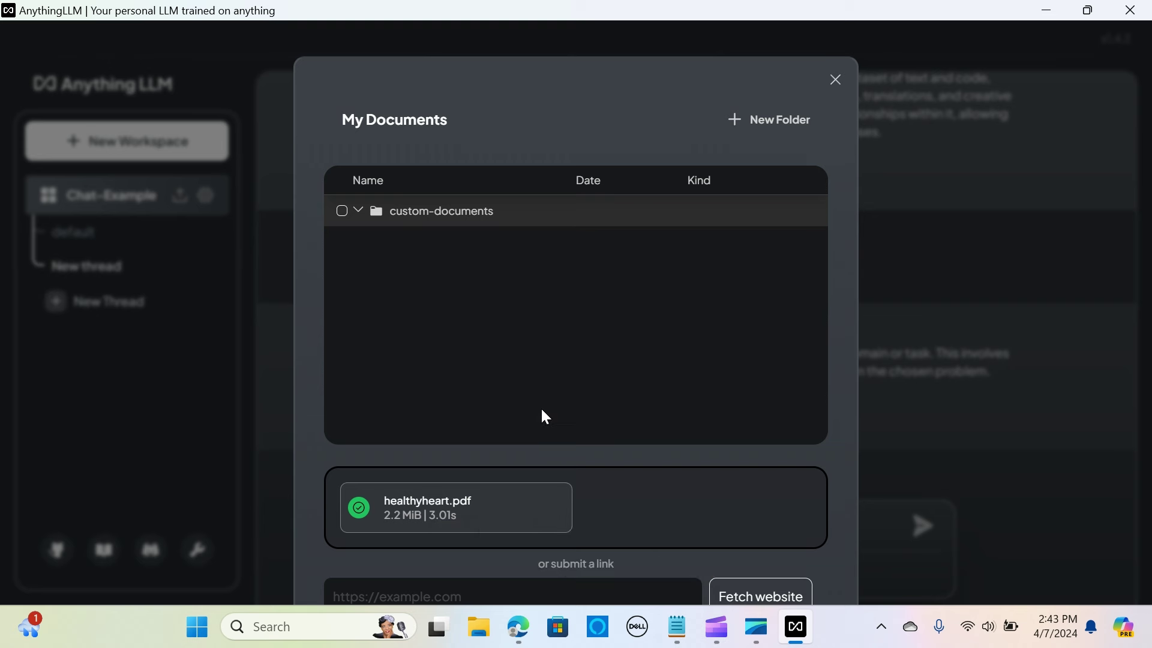
scroll(614, 415, "down", 6)
scroll(614, 417, "down", 6)
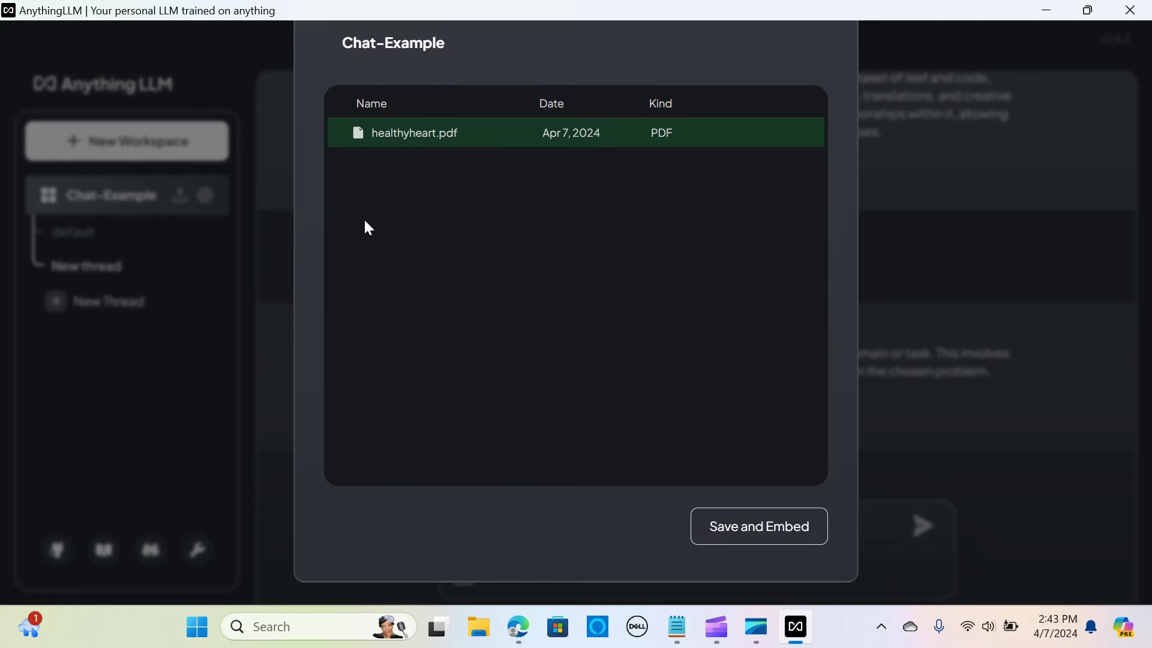
left_click(772, 528)
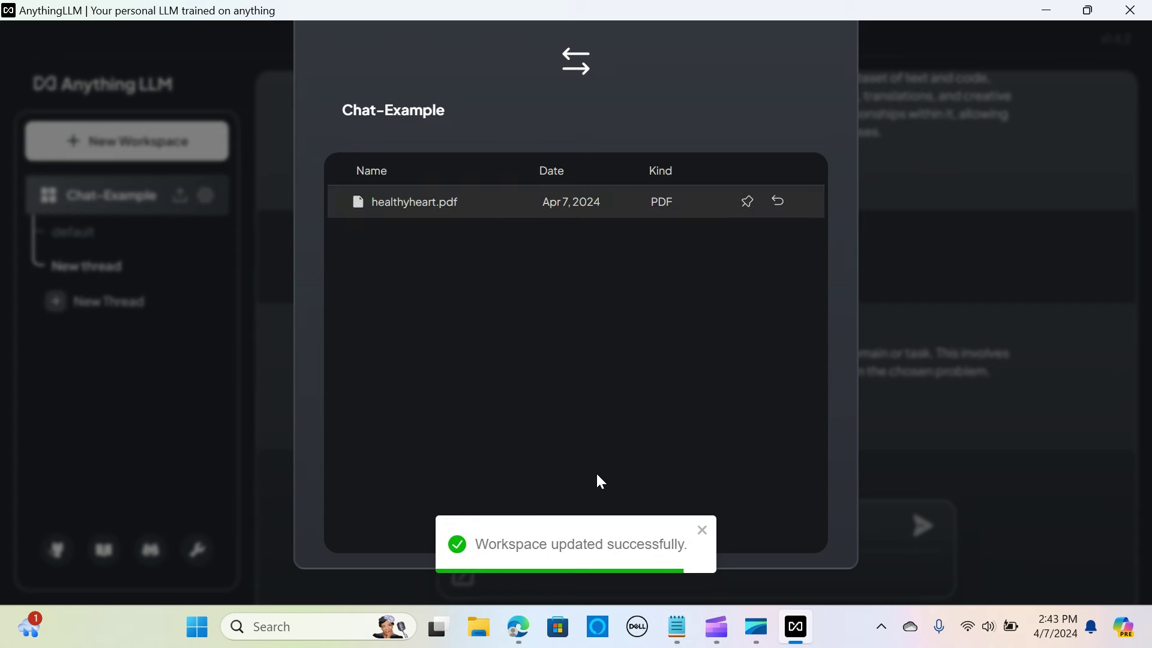
scroll(661, 371, "up", 5)
scroll(666, 384, "up", 7)
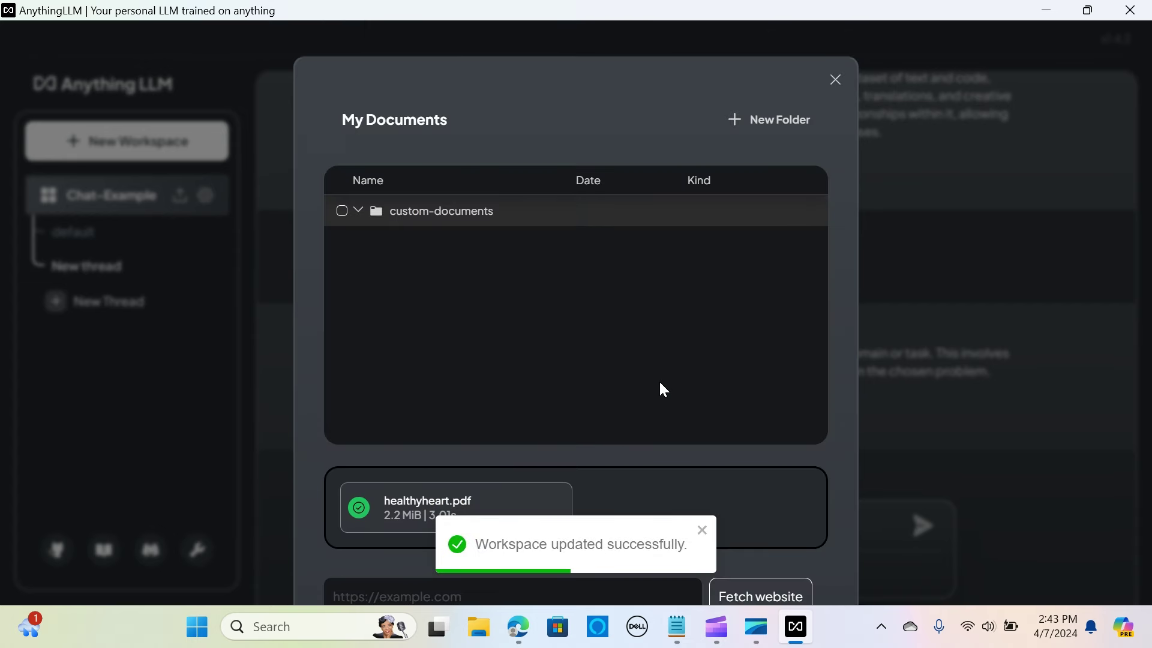
left_click(837, 78)
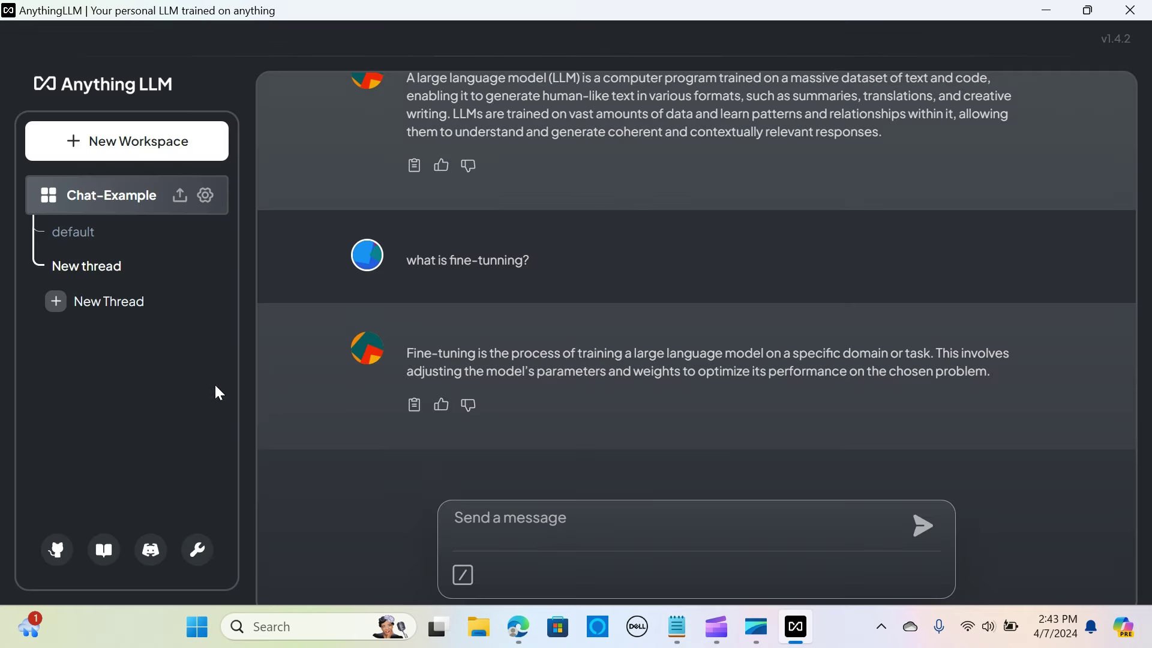
Start another thread in Chat-Example and send the message "what is heart disease?".
left_click(106, 307)
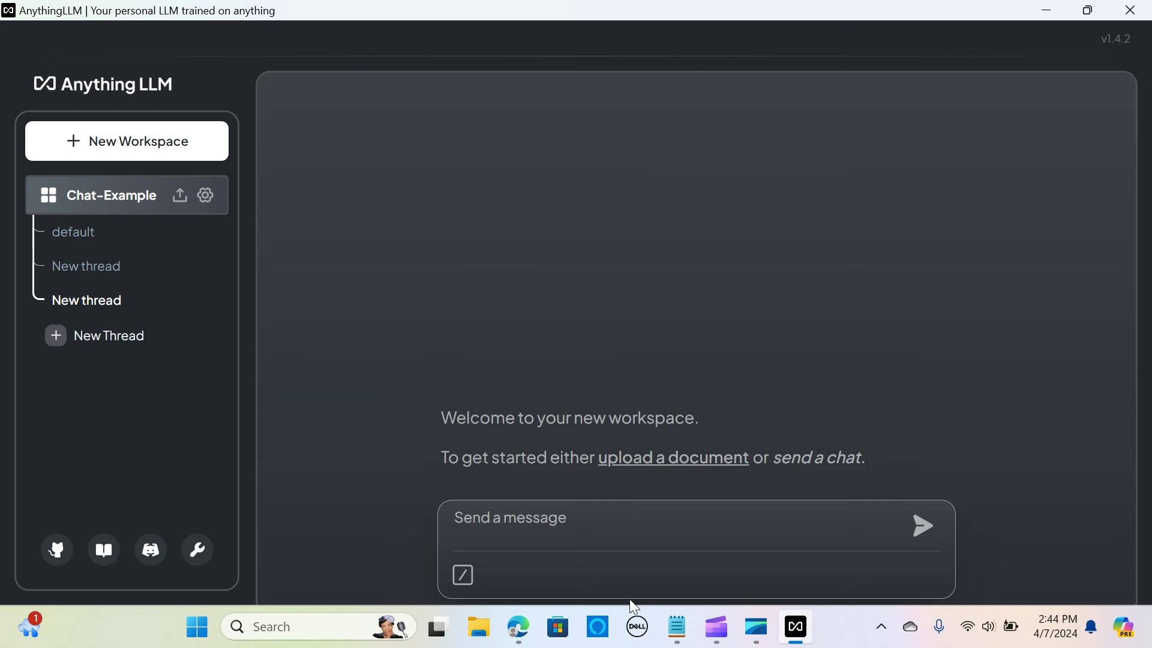
left_click(566, 517)
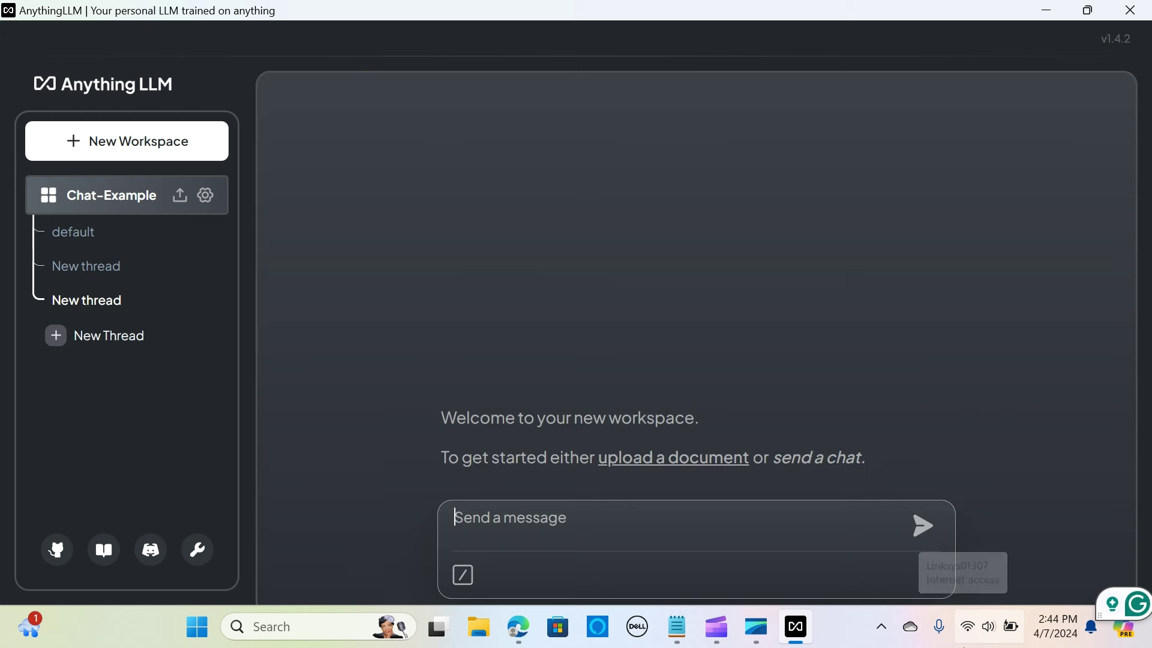
type("what is ")
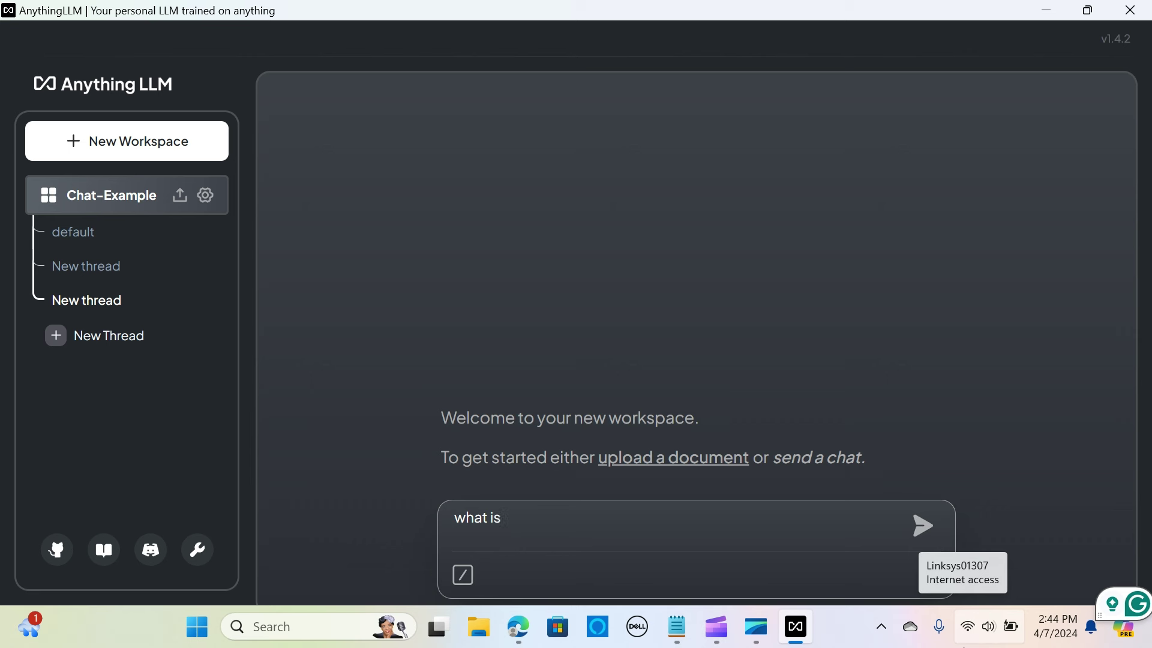
type("heart")
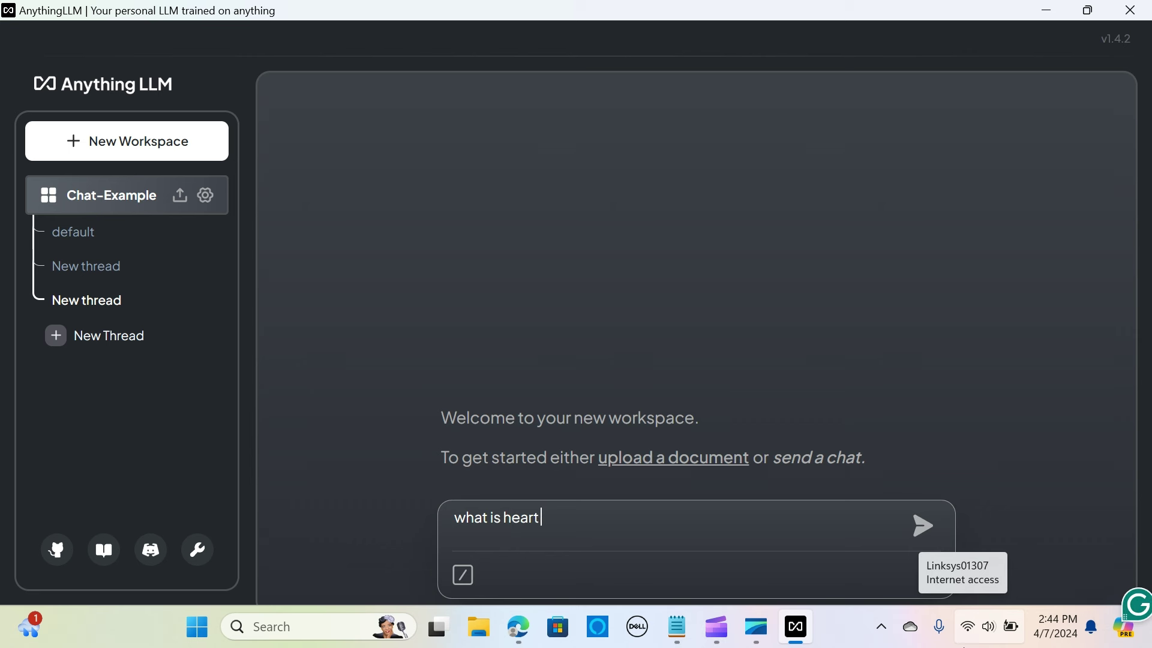
type(" dies")
key("BackSpace")
key("BackSpace")
type("sease?")
key("Return")
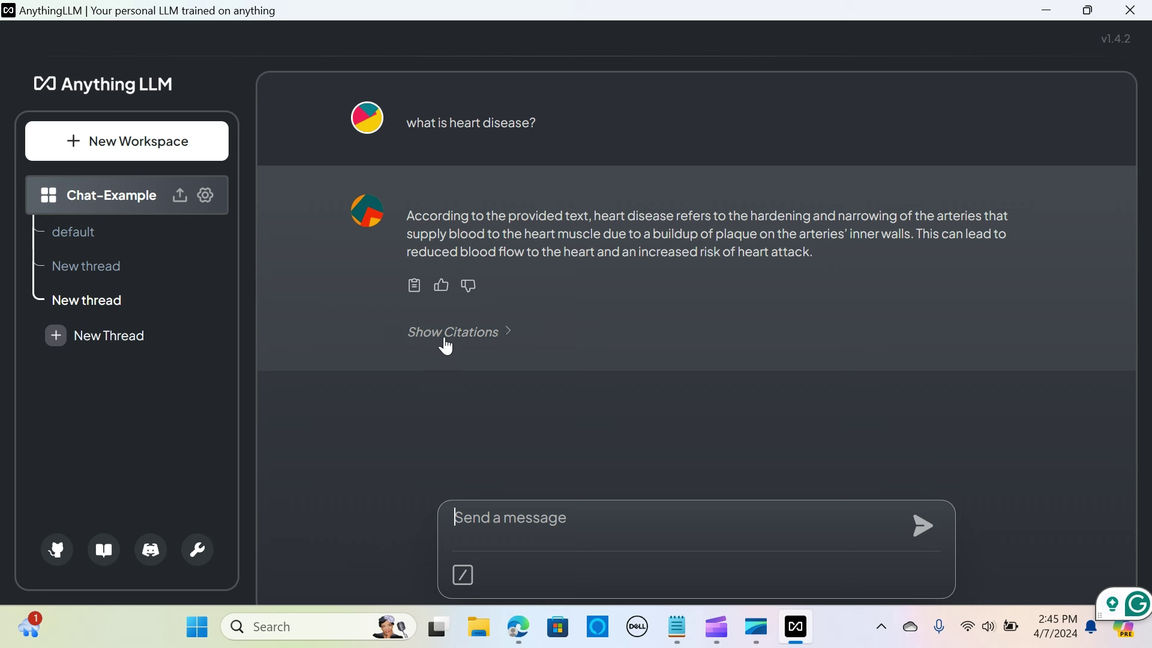
Show the citations of the heart disease answer to check its source, and hide them again.
left_click(447, 336)
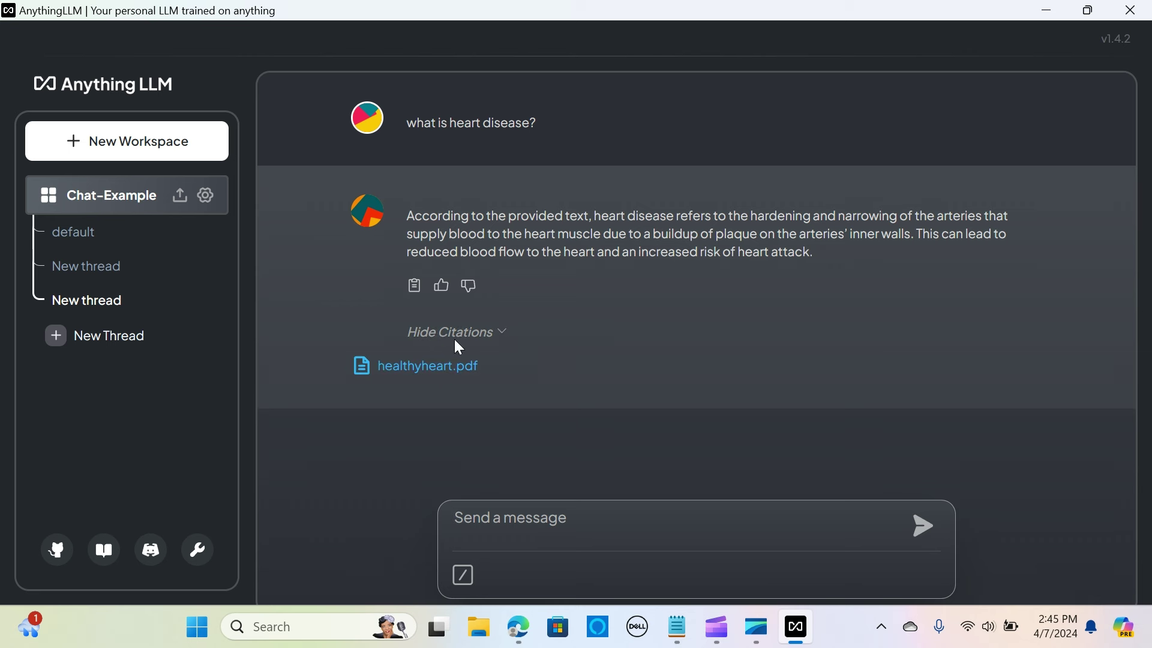
left_click(502, 342)
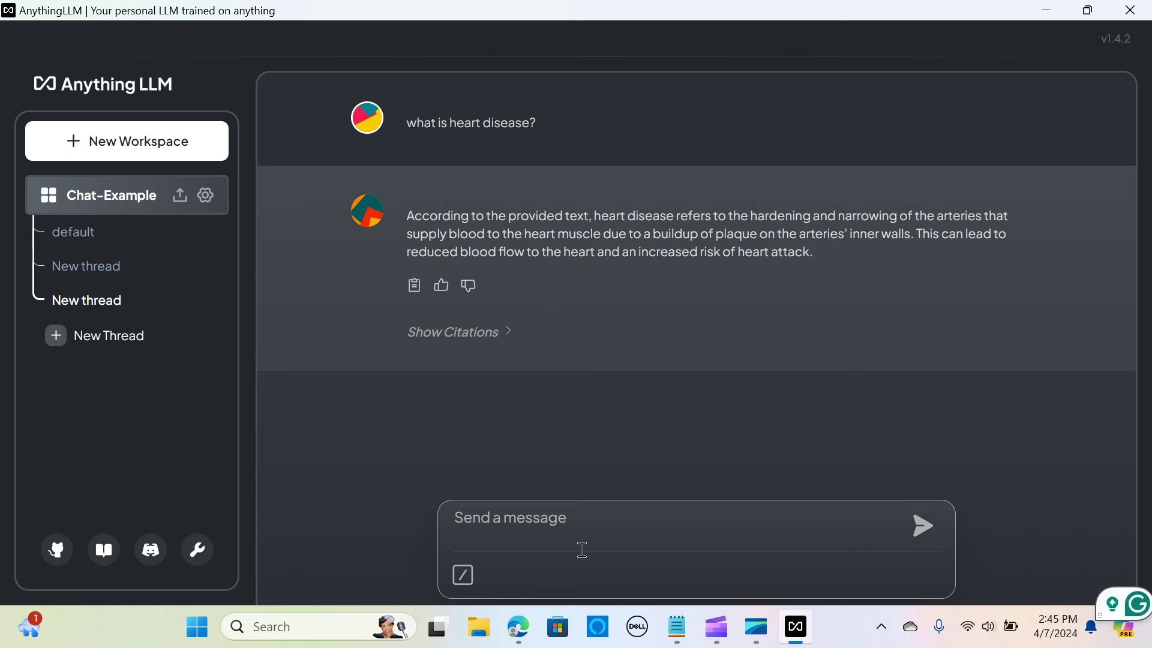
Send the message "how can I improve my heart health?" in the current thread and read the answer.
type("how can")
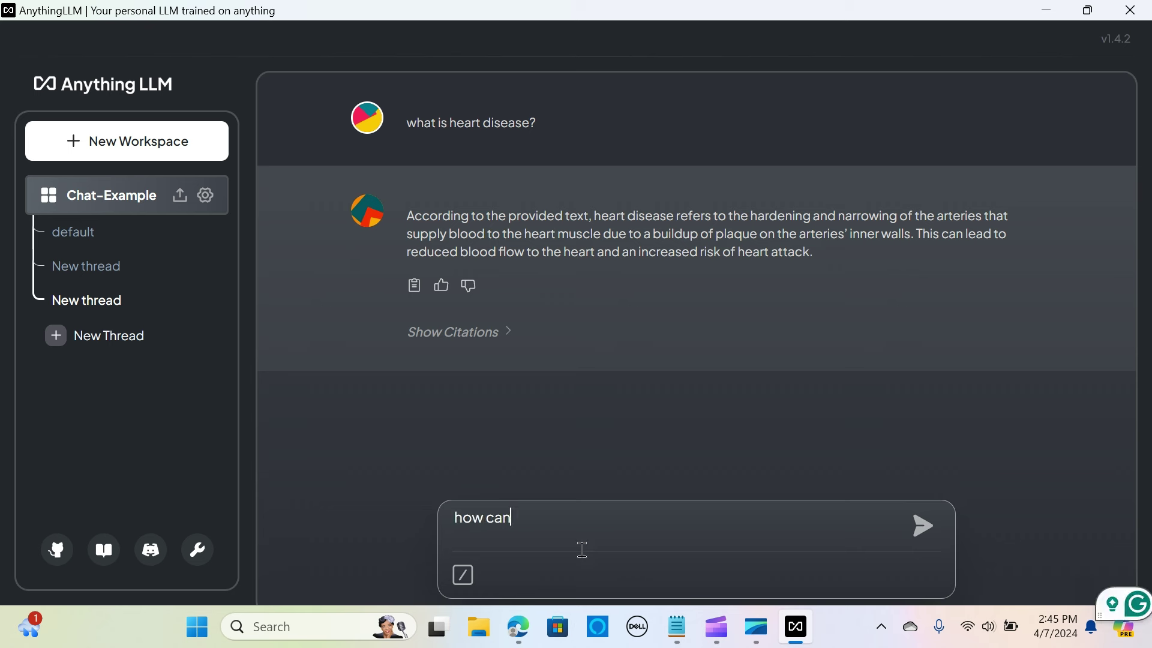
type(" I impr")
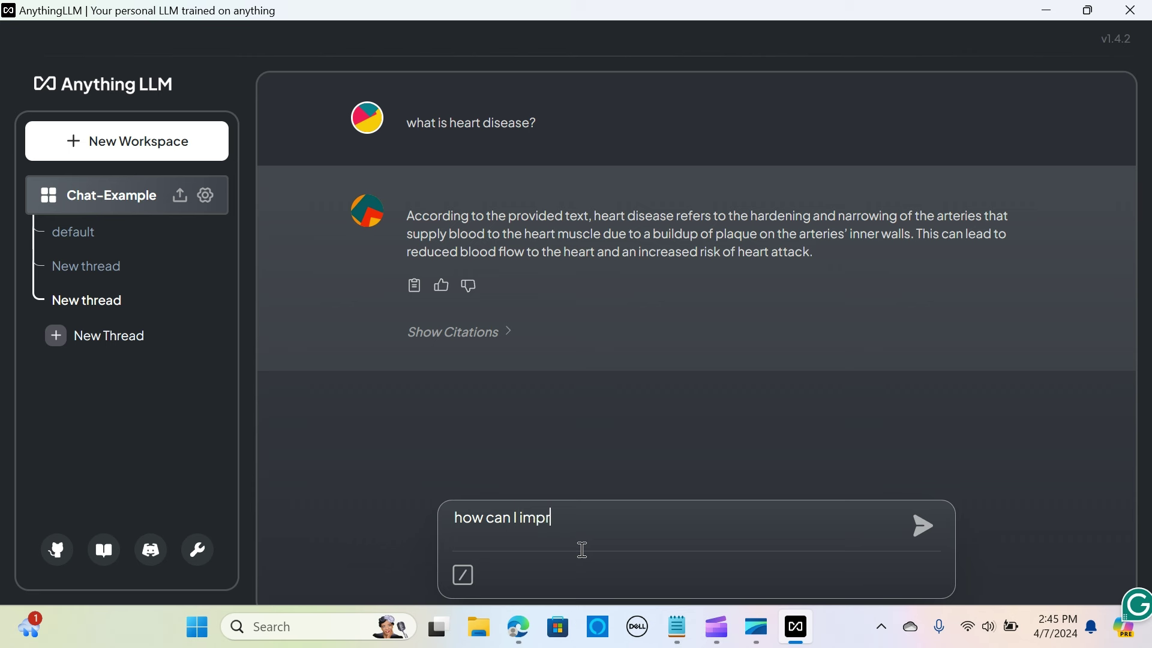
type("ove my heart heal")
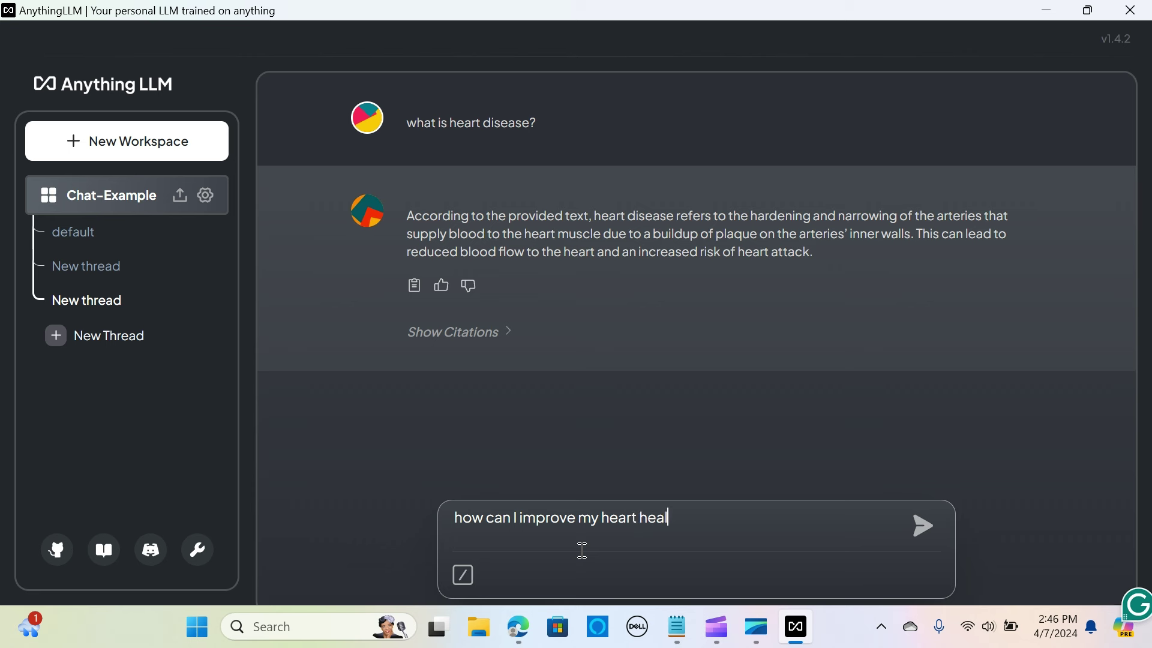
type("th?")
key("Return")
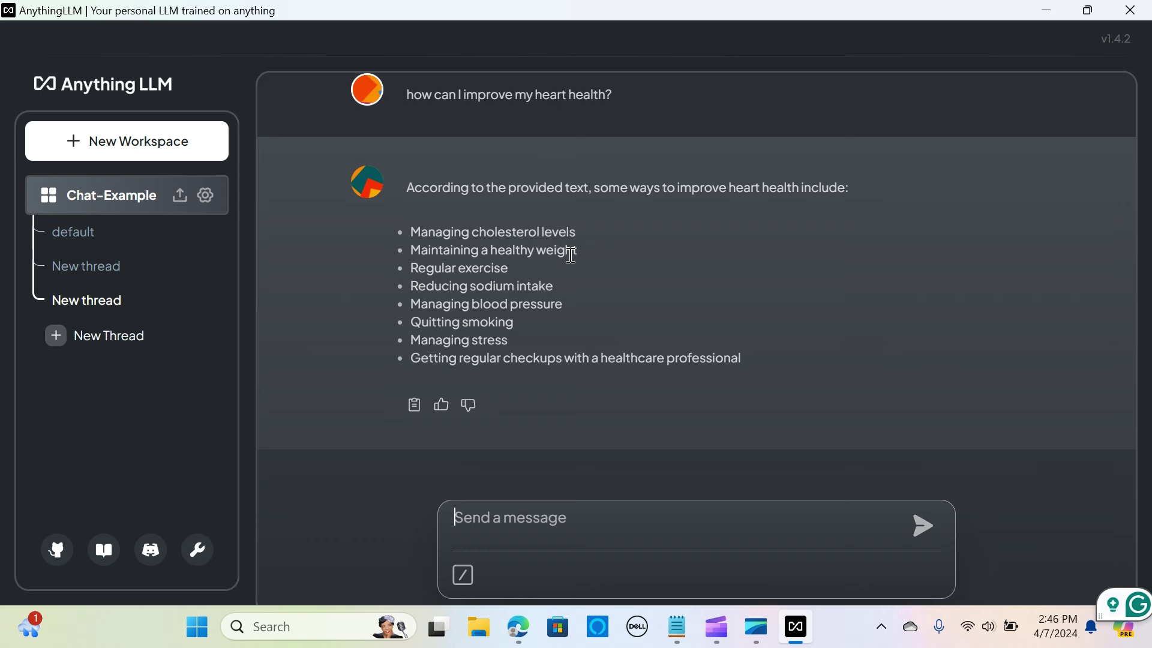
scroll(516, 290, "up", 3)
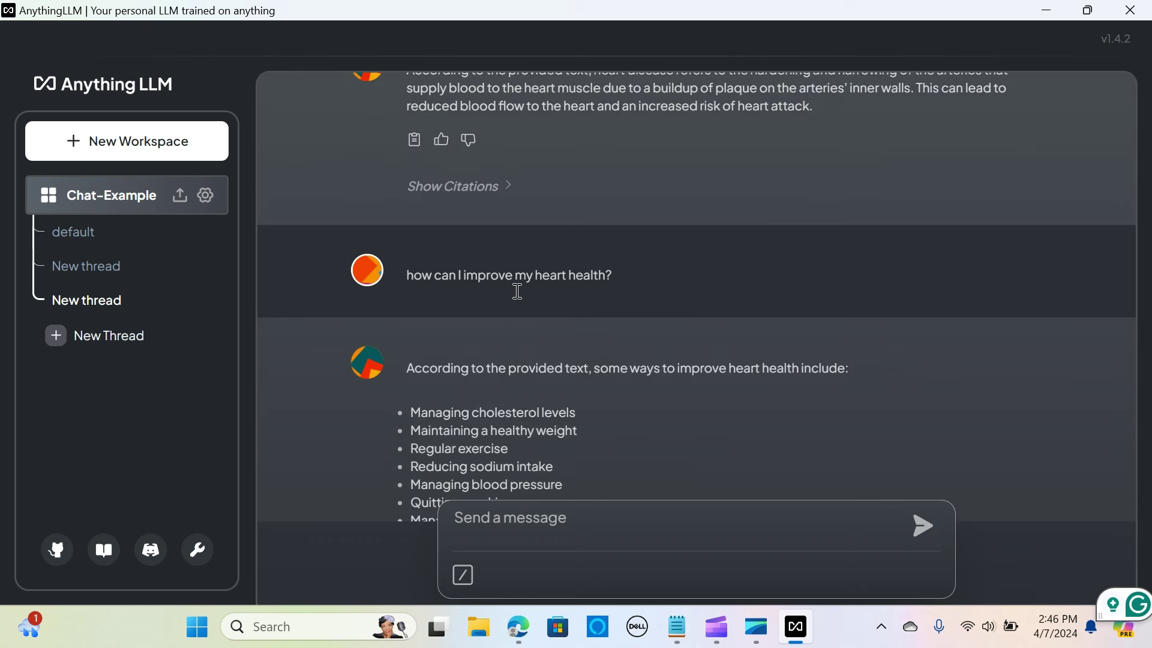
scroll(515, 290, "down", 3)
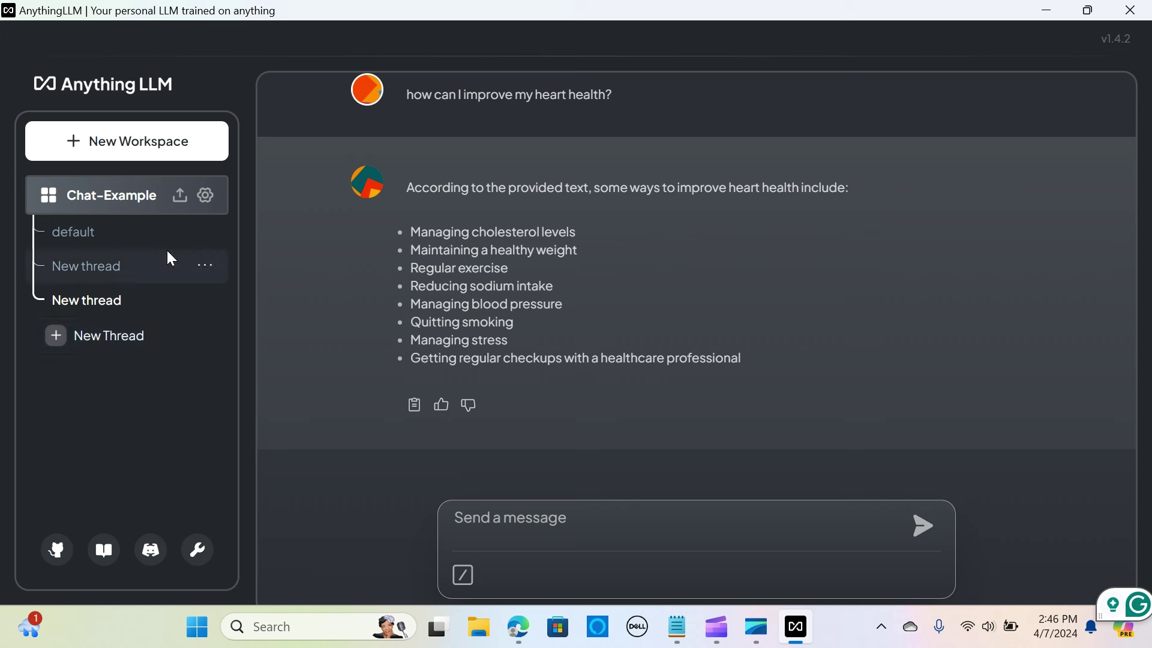
Open the document manager of the Chat-Example workspace and activate the field for submitting a website link.
left_click(182, 196)
scroll(621, 408, "down", 6)
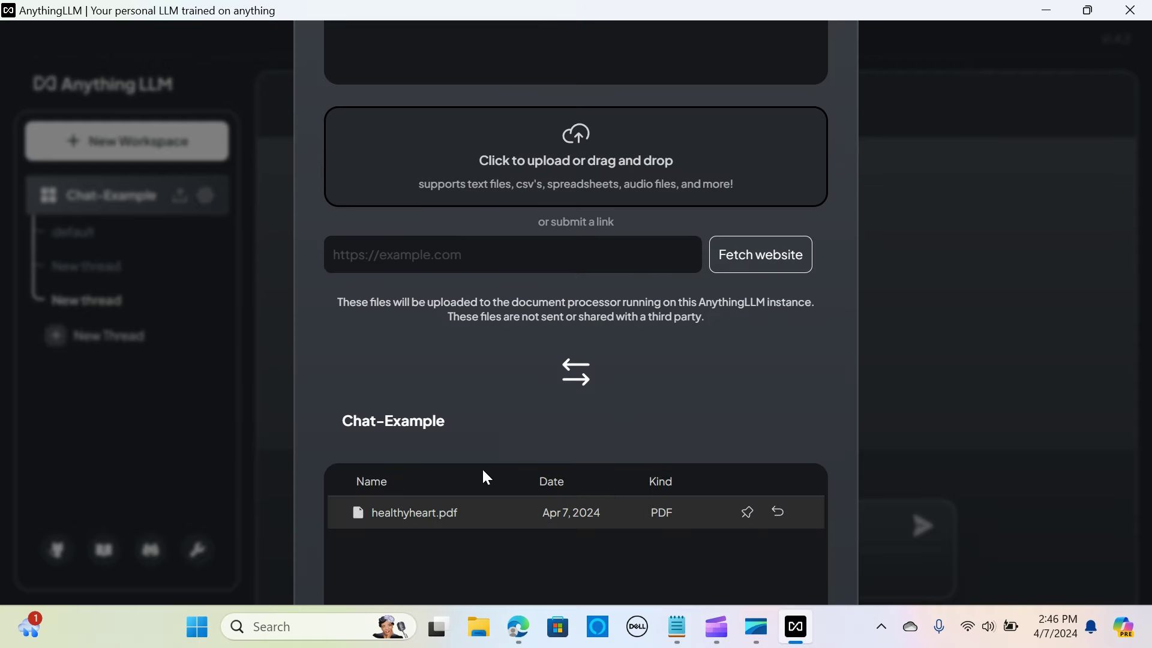
left_click(499, 254)
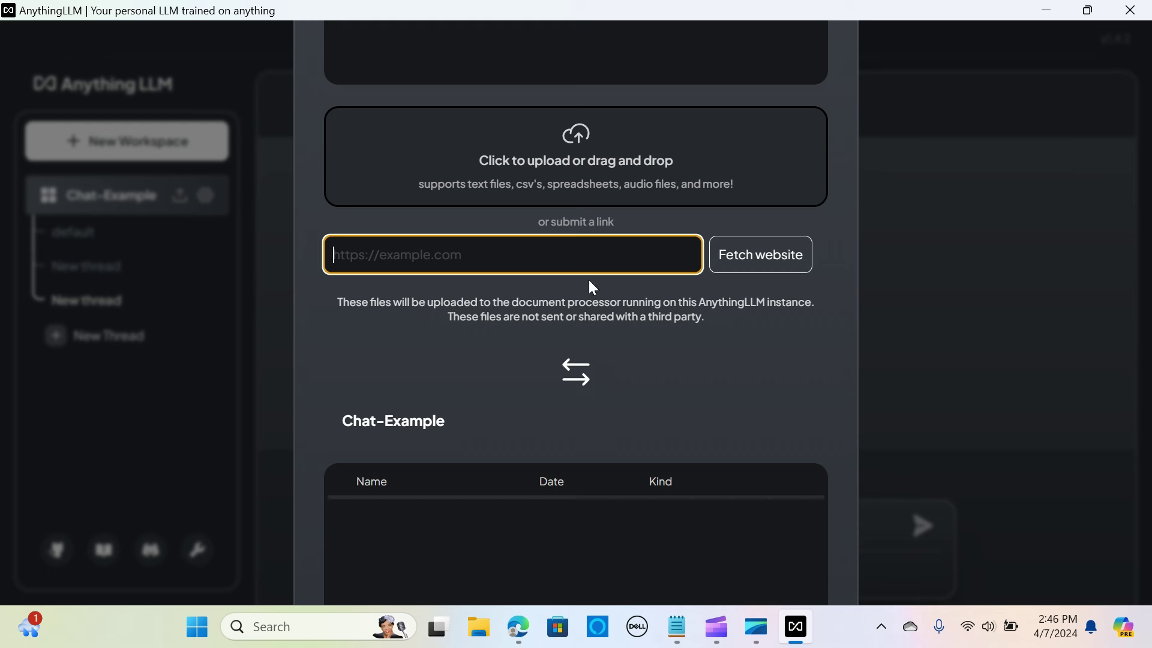
left_click(1049, 12)
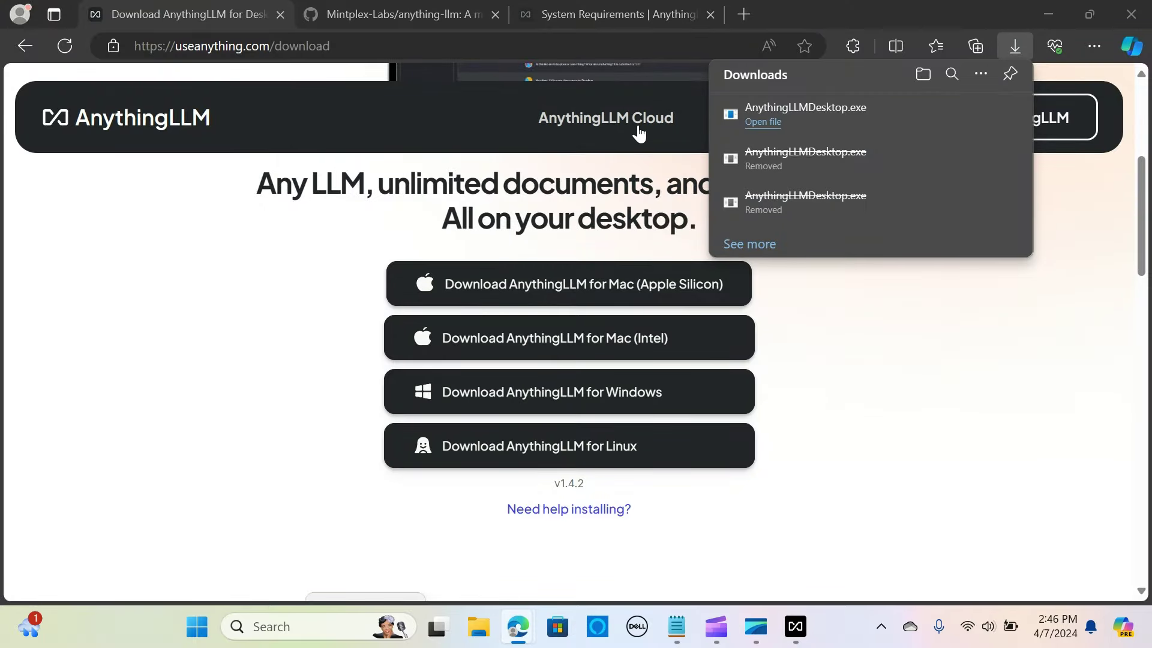
left_click(1075, 221)
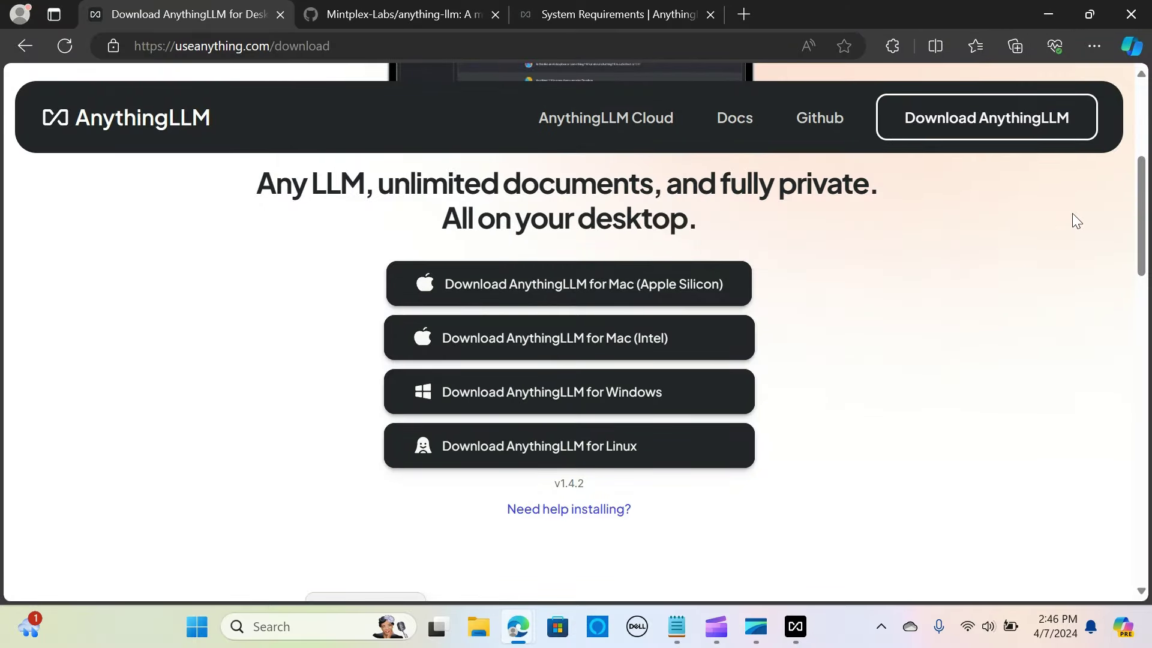
left_click(732, 120)
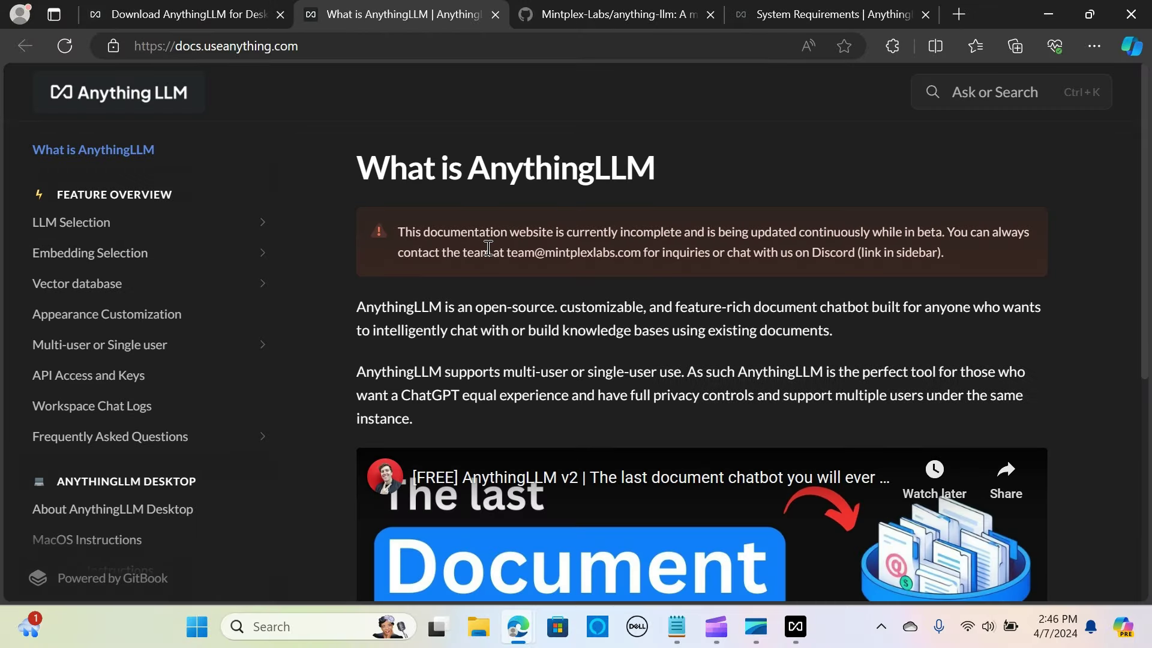
scroll(488, 250, "down", 5)
scroll(488, 250, "up", 4)
left_click(309, 47)
key("ctrl+c")
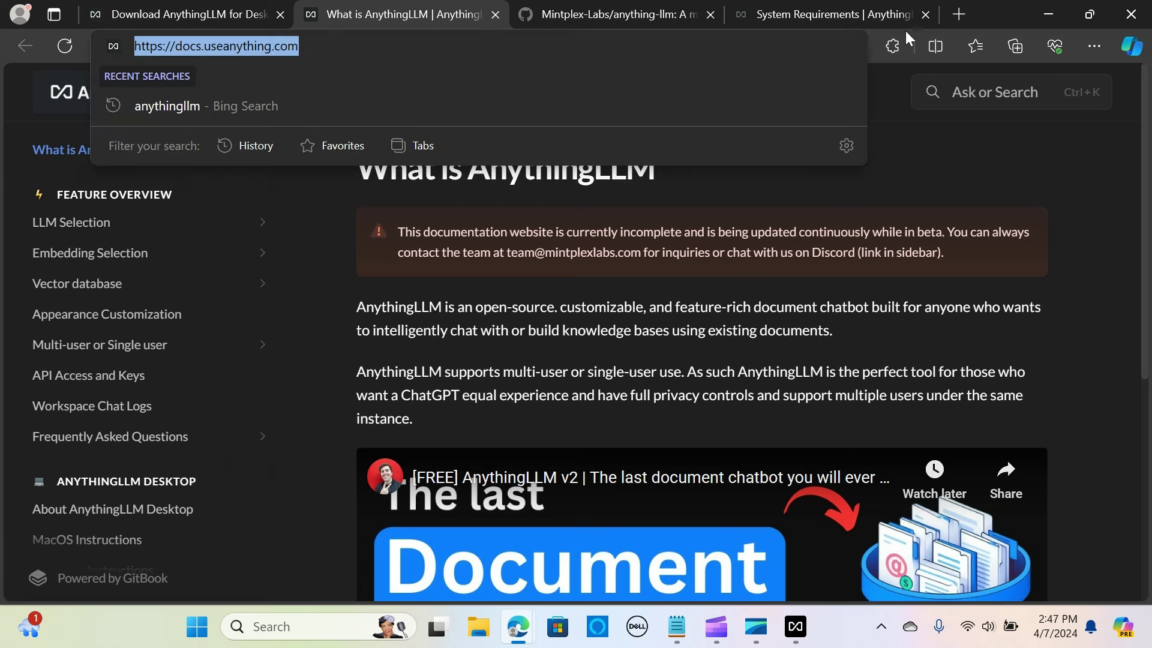
left_click(795, 627)
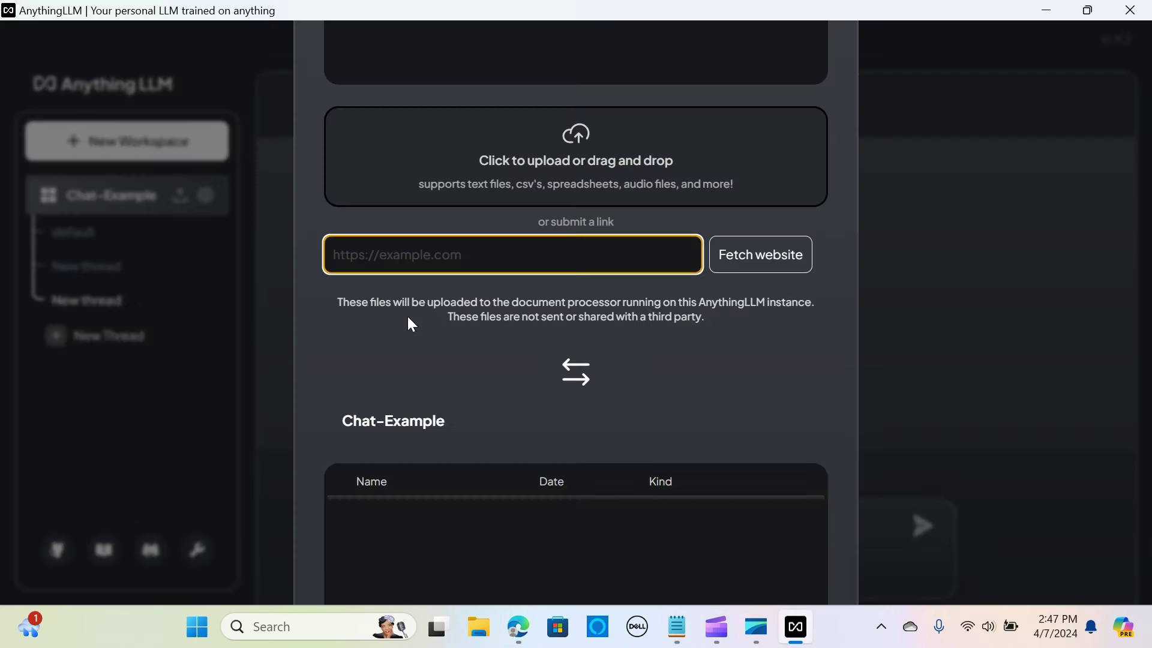
left_click(386, 246)
key("ctrl+v")
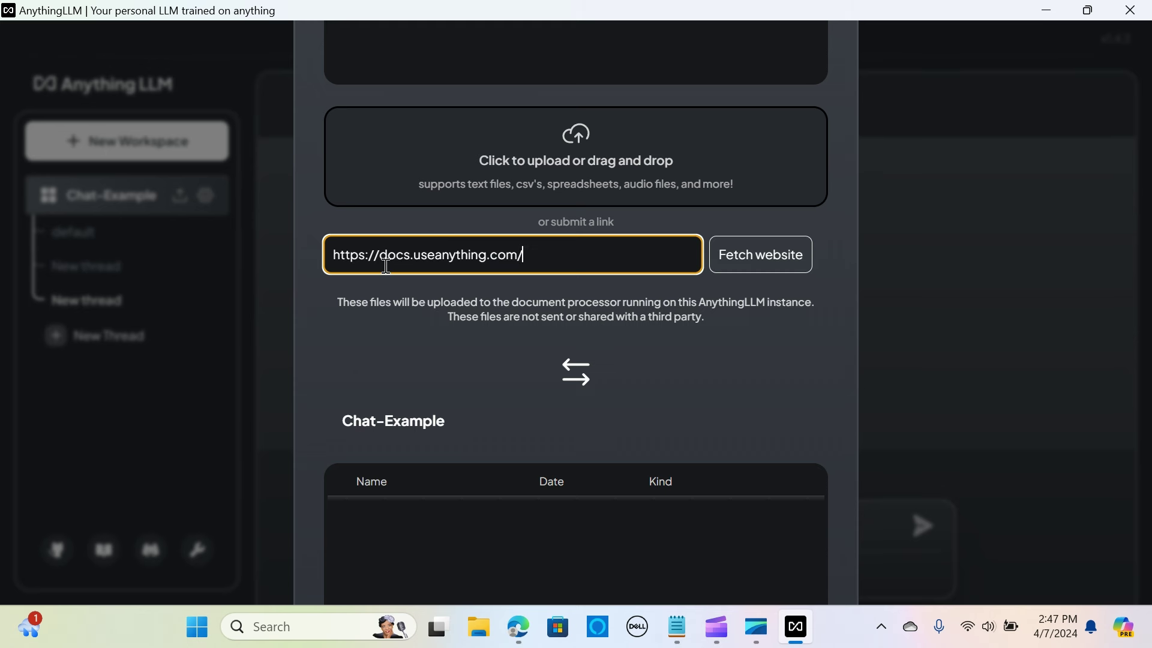
left_click(763, 262)
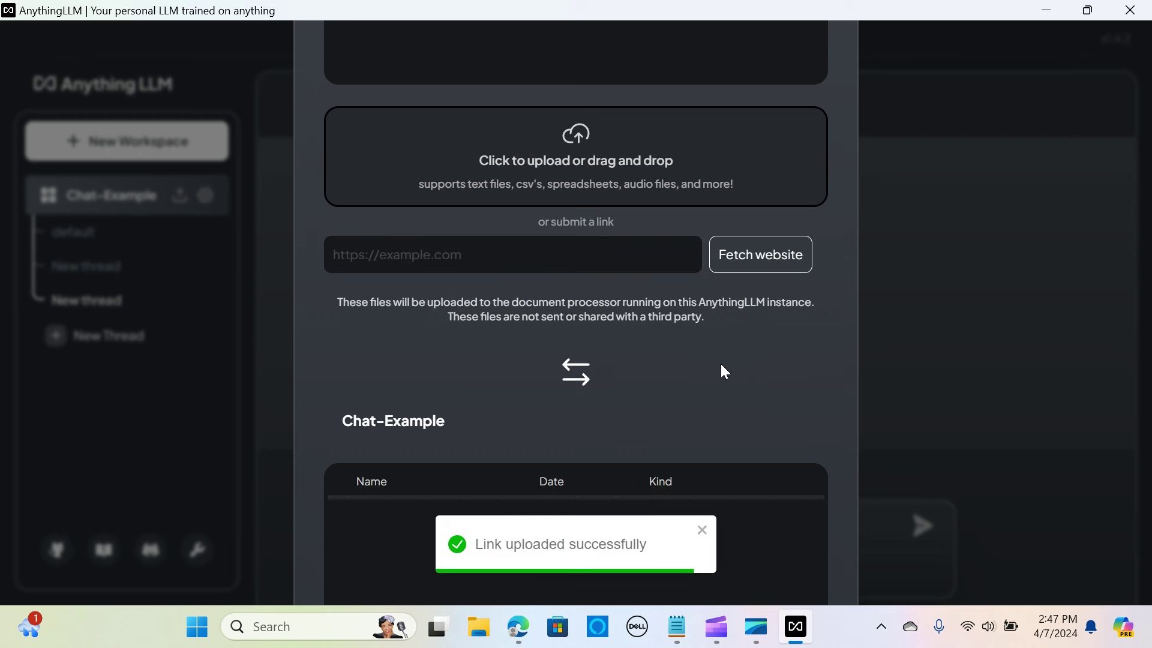
Move the fetched docs.useanything.com HTML document into the Chat-Example workspace, save and embed it, and close the document manager.
scroll(732, 354, "up", 6)
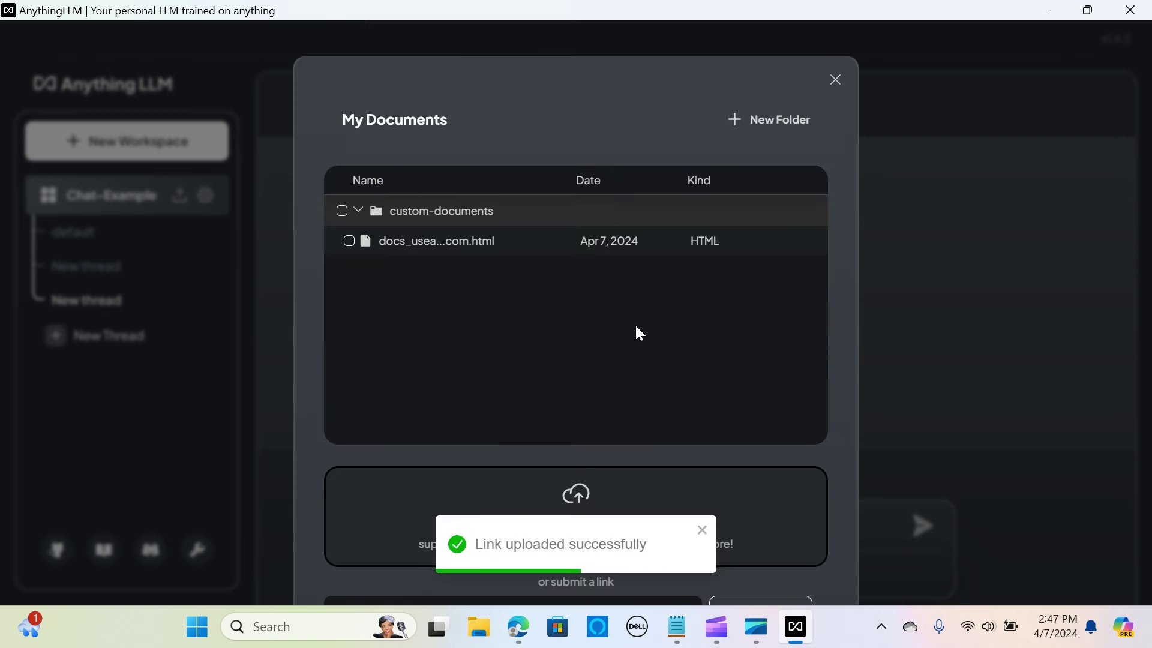
left_click(348, 240)
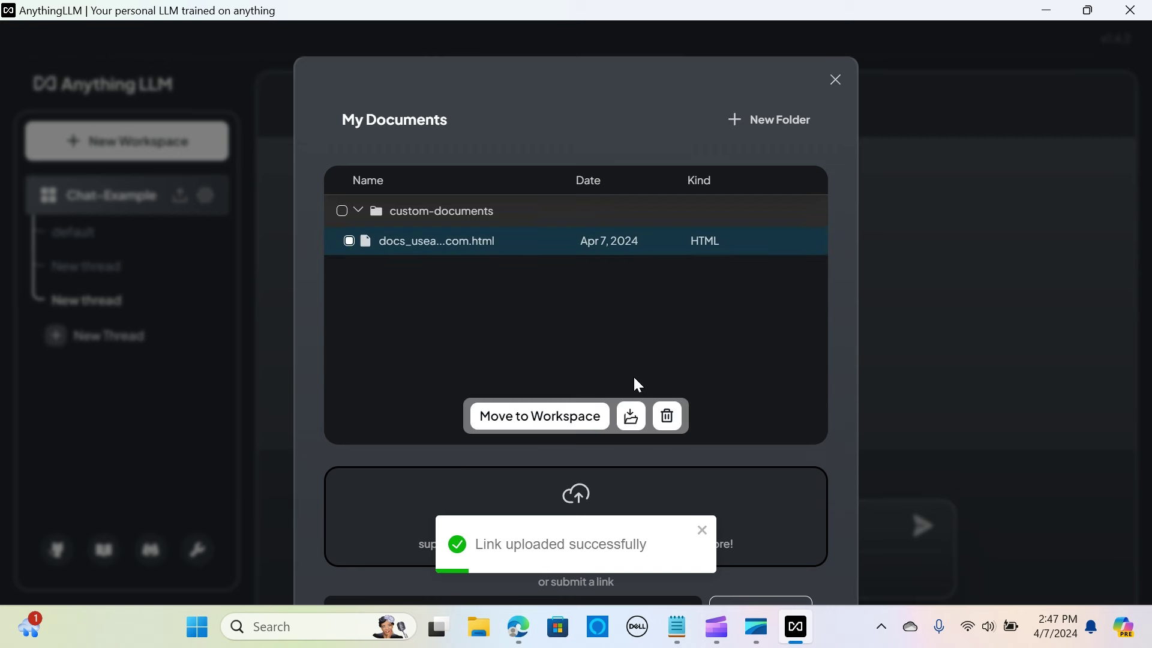
left_click(558, 418)
scroll(648, 420, "down", 10)
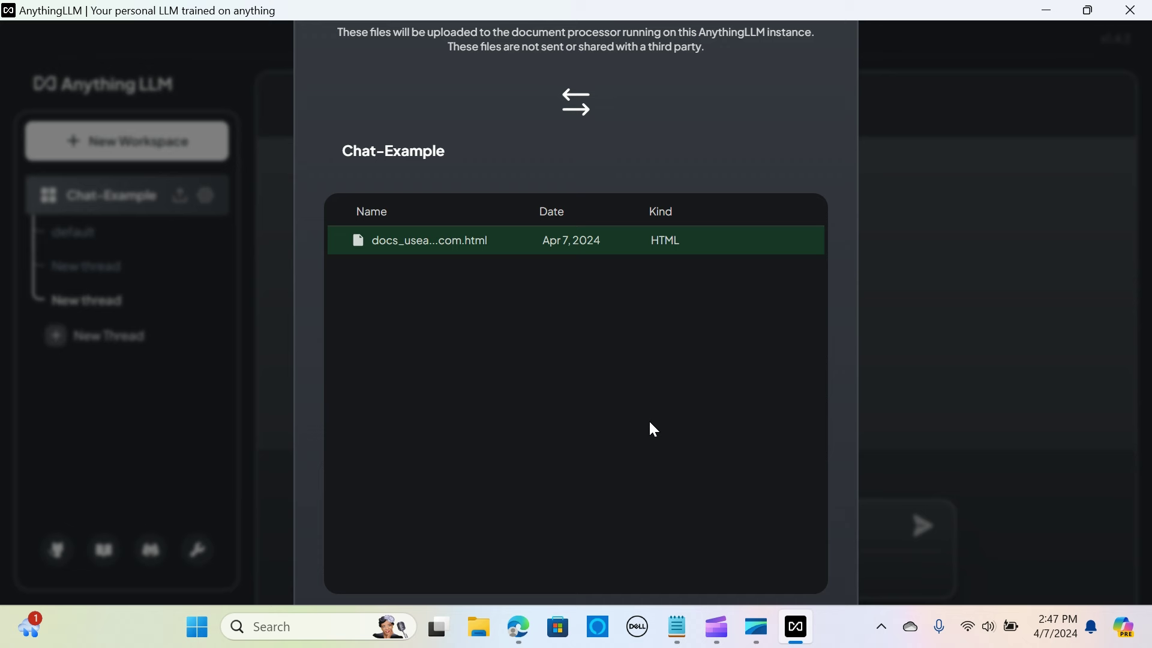
scroll(648, 420, "down", 3)
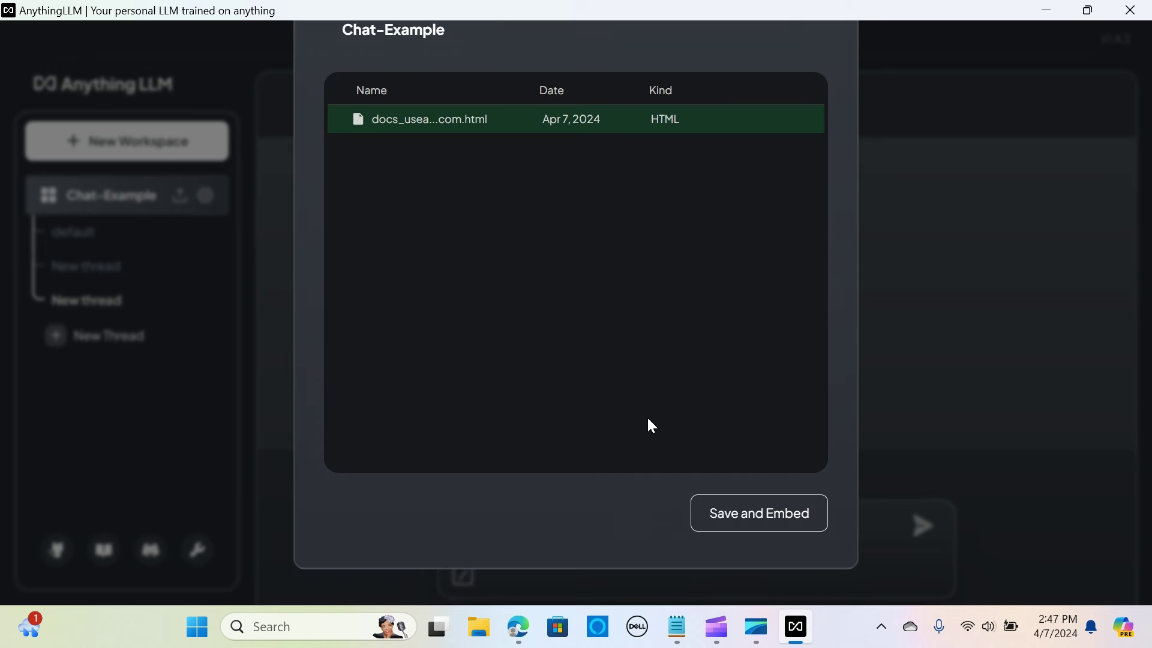
left_click(753, 513)
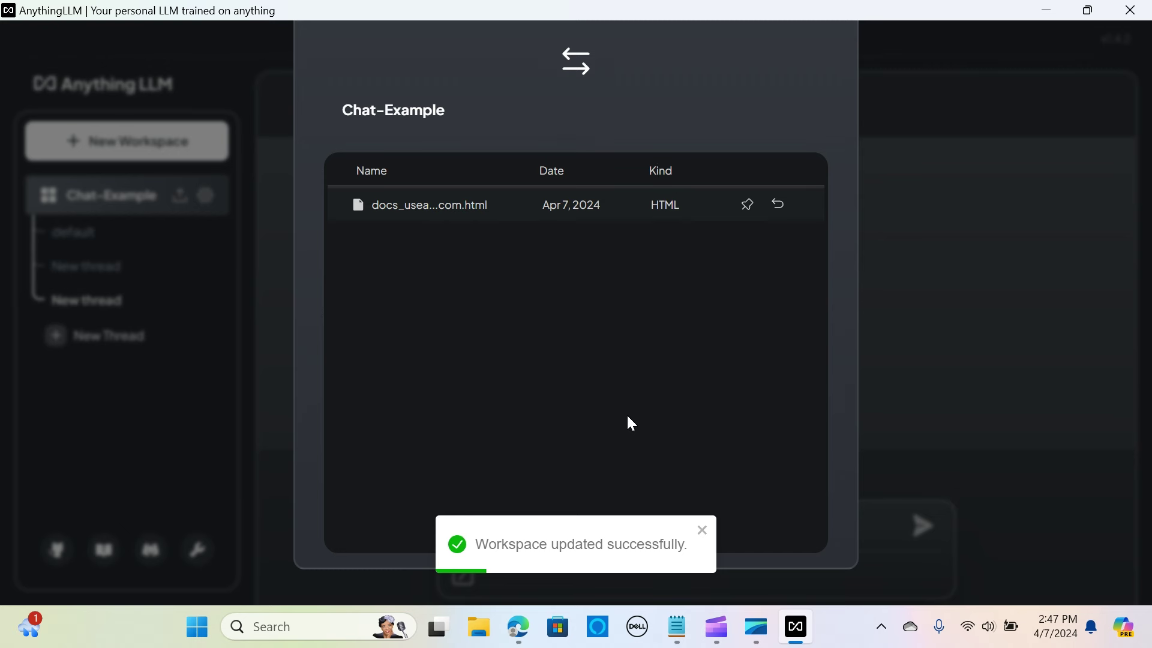
scroll(713, 360, "up", 10)
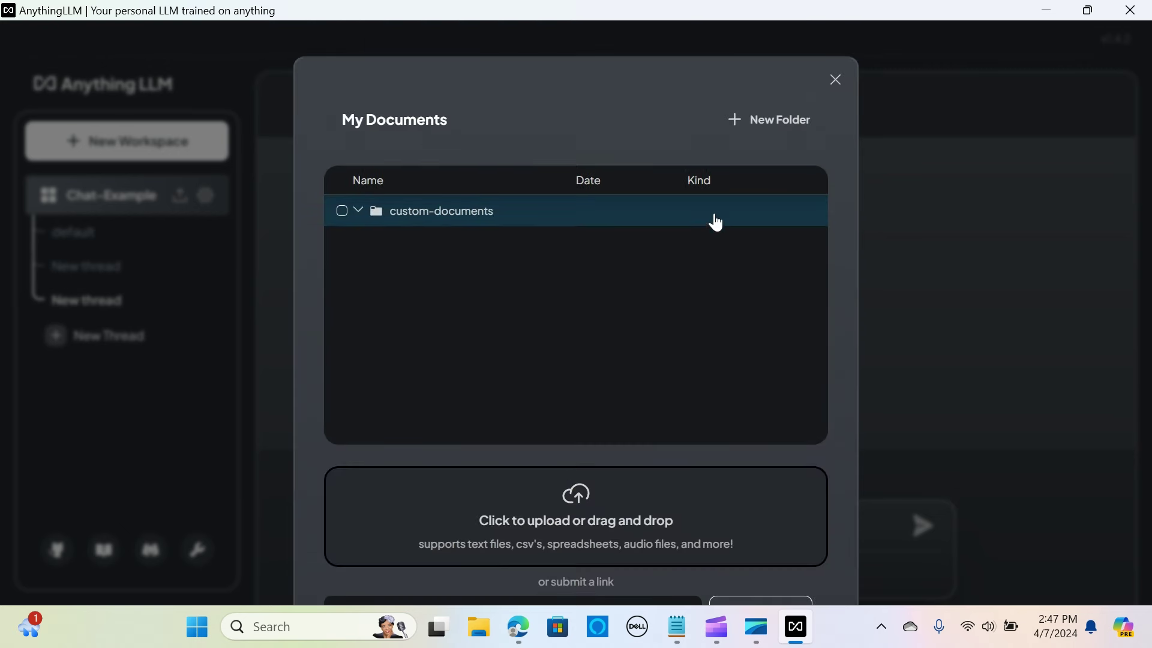
left_click(836, 80)
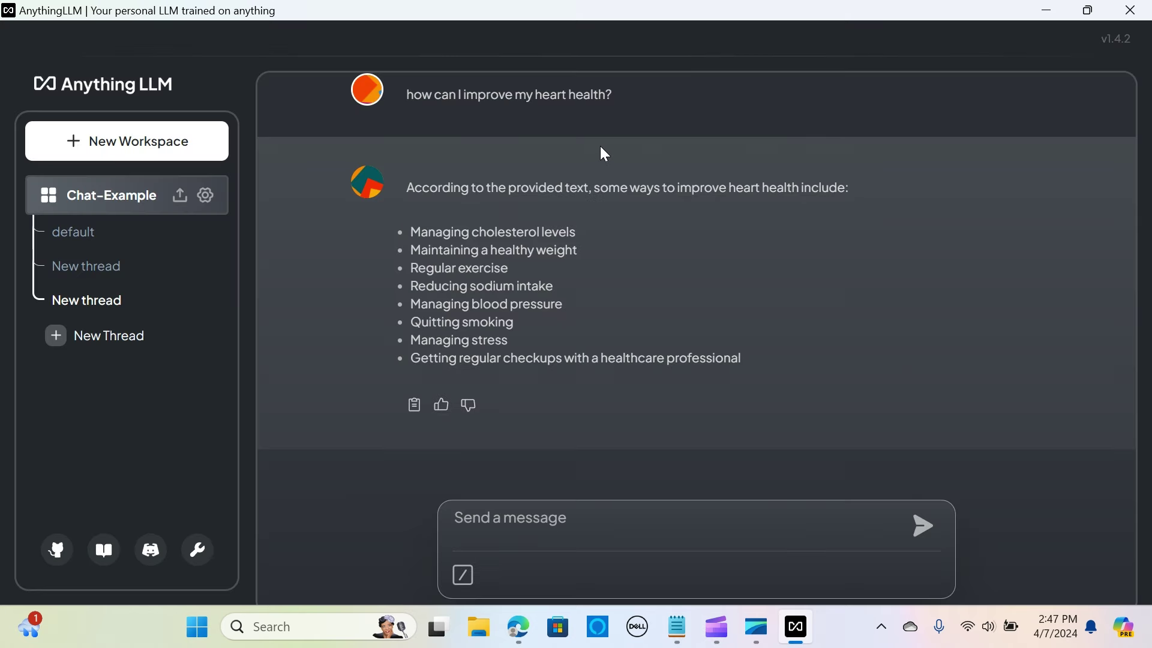
Start another thread in Chat-Example, send the message "what is anythingLLM?", and show the citations of the answer.
left_click(123, 344)
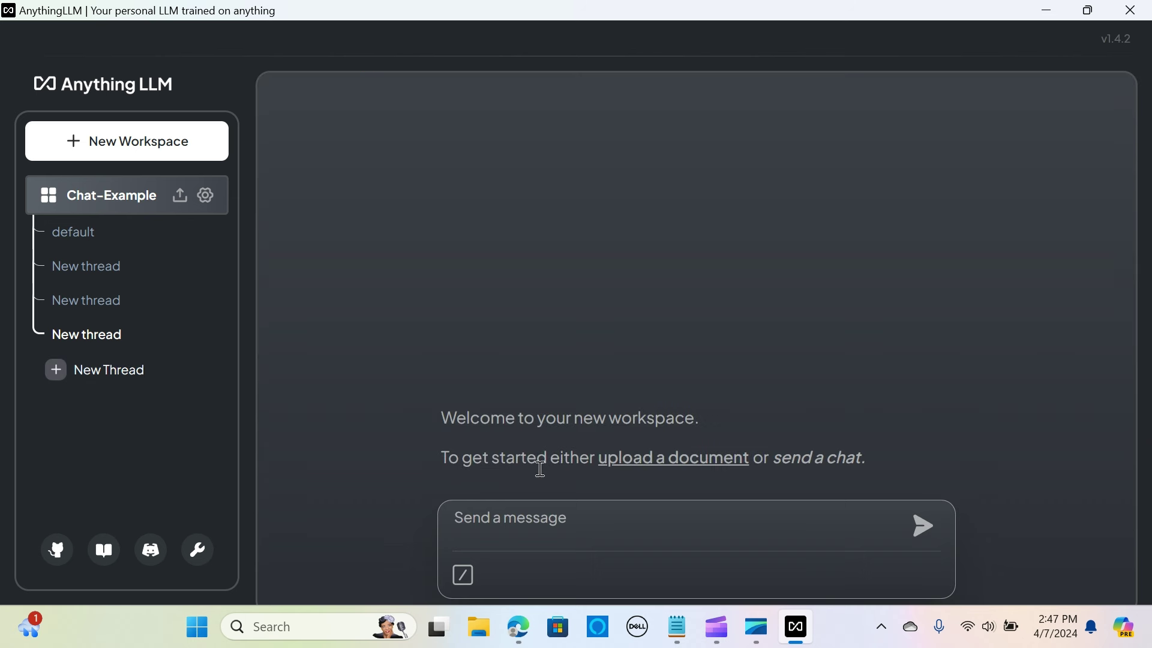
left_click(645, 544)
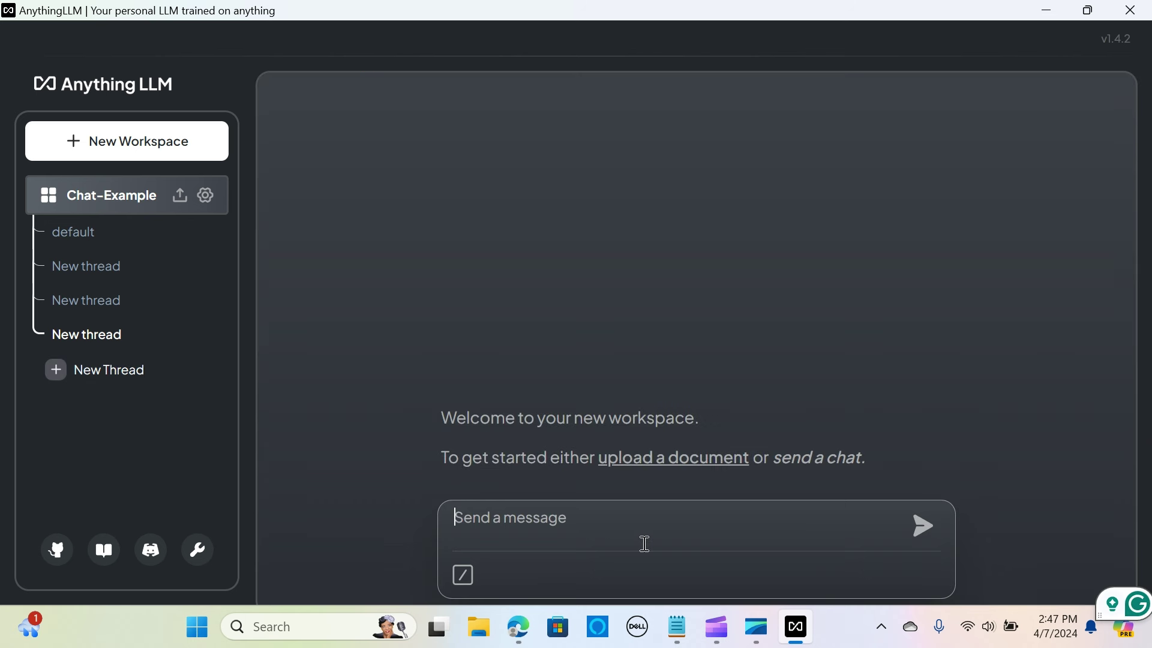
type("what")
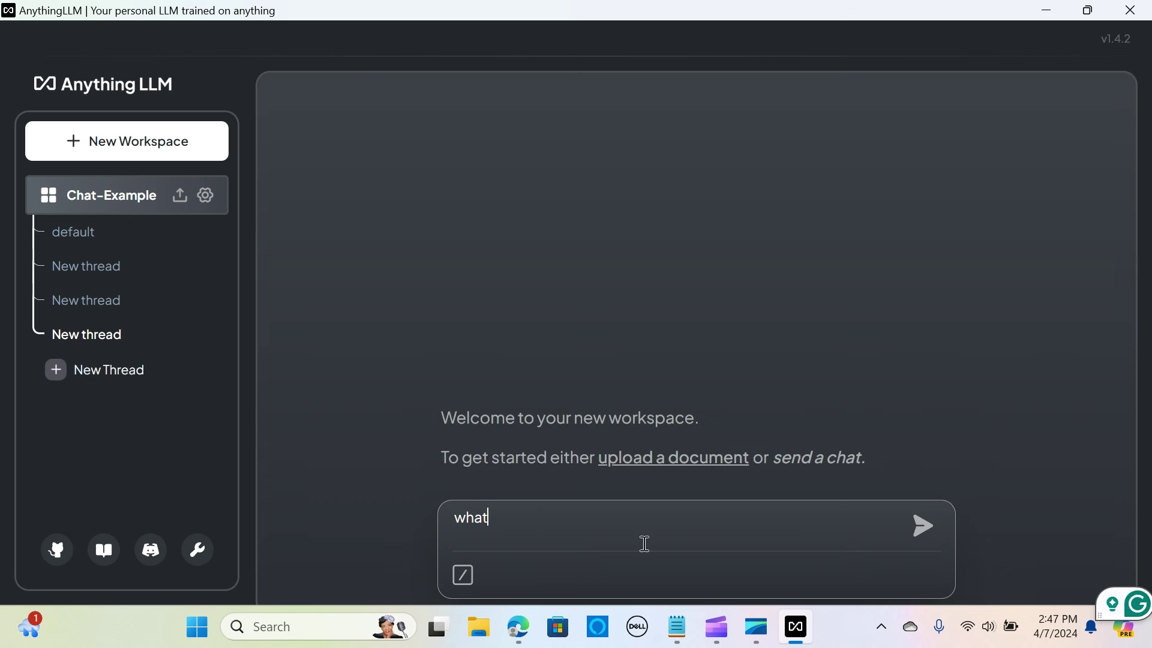
type(" is anything")
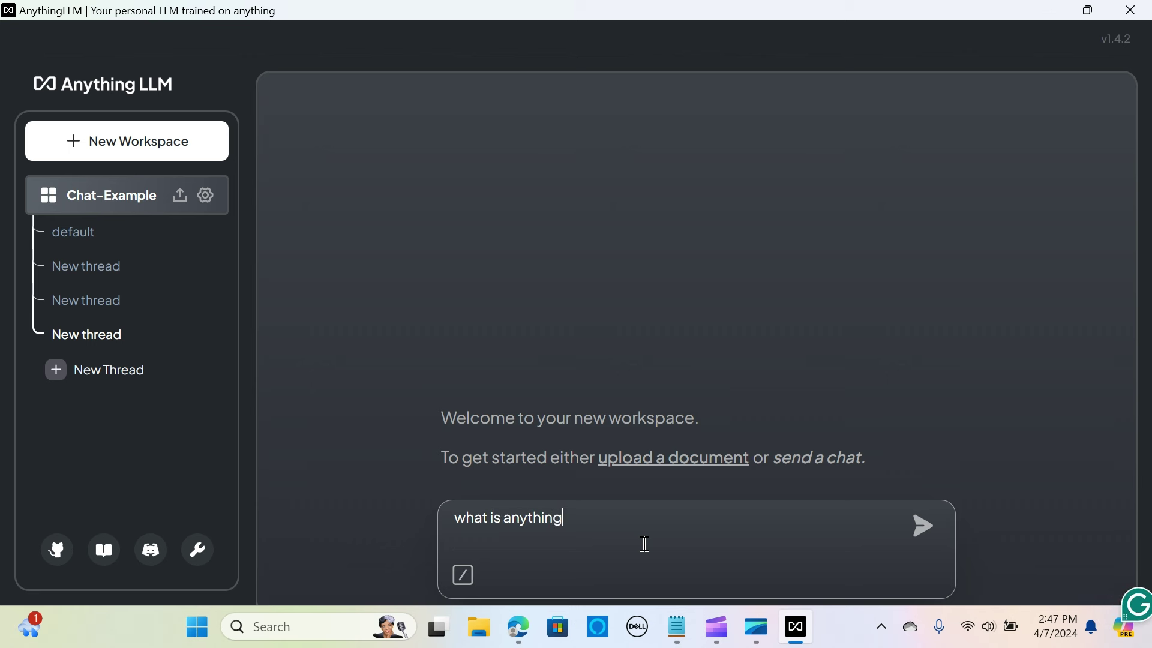
type("LLM?")
key("Return")
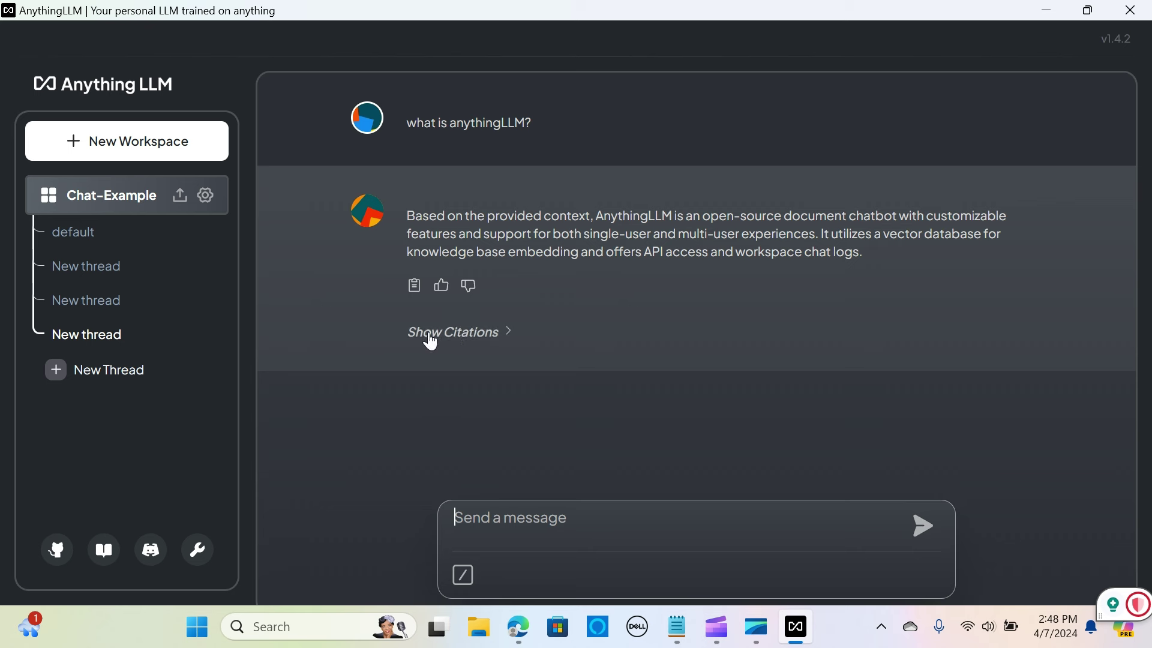
left_click(465, 340)
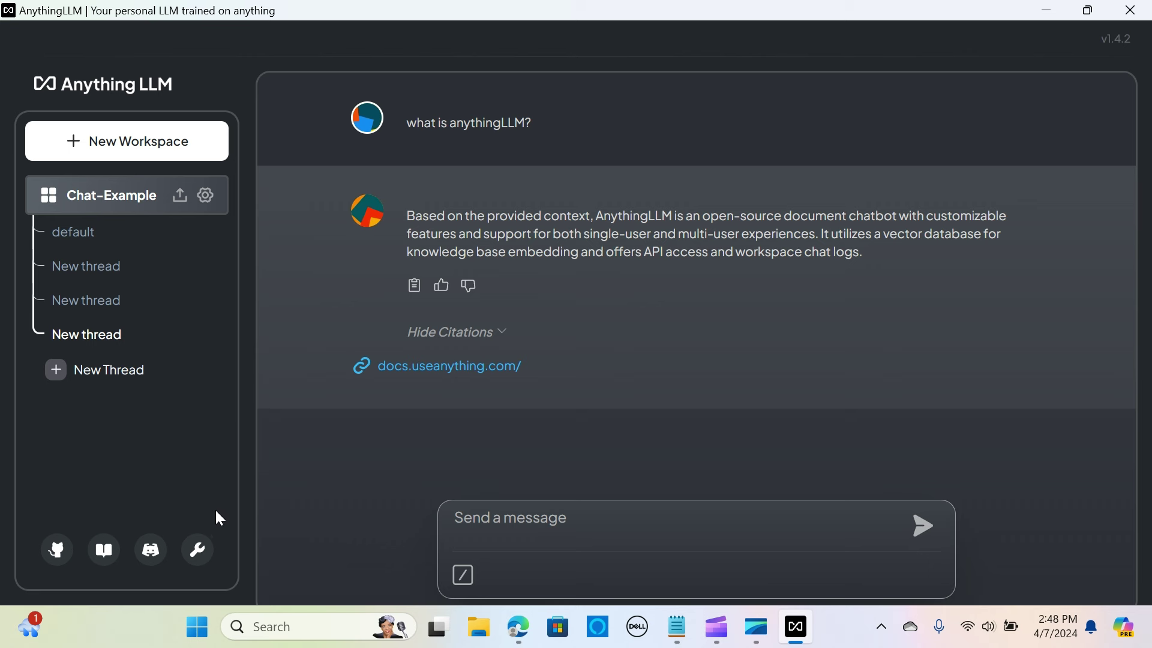
Open the instance settings and review the available models under LLM Preference and the Transcription Model options.
left_click(198, 551)
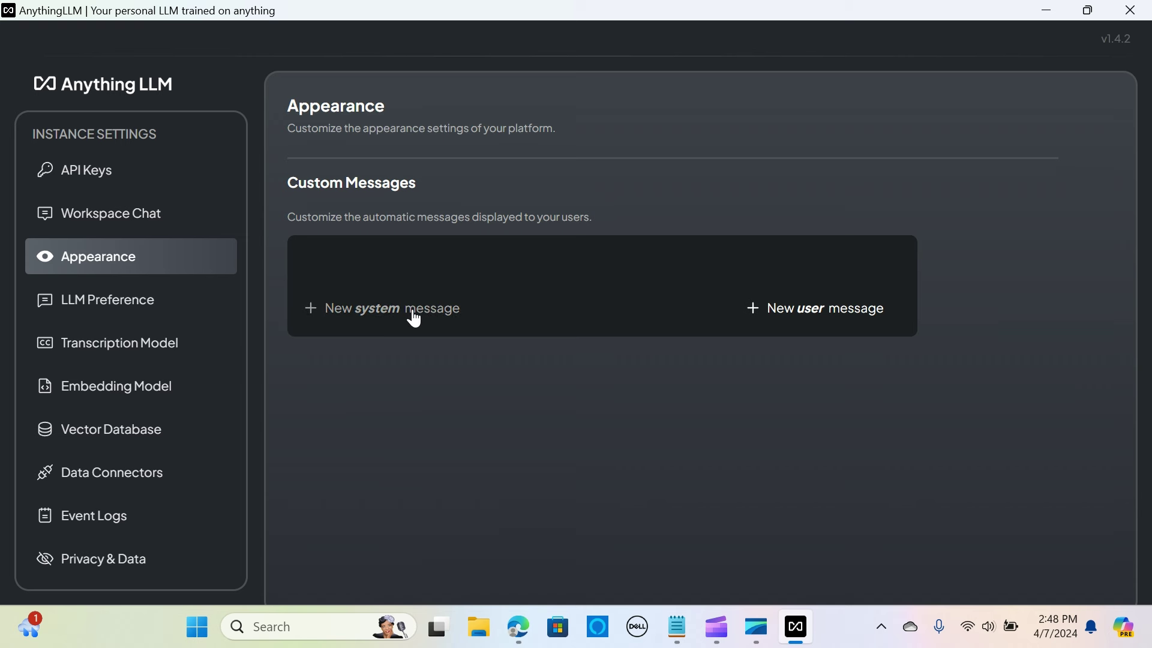
left_click(114, 309)
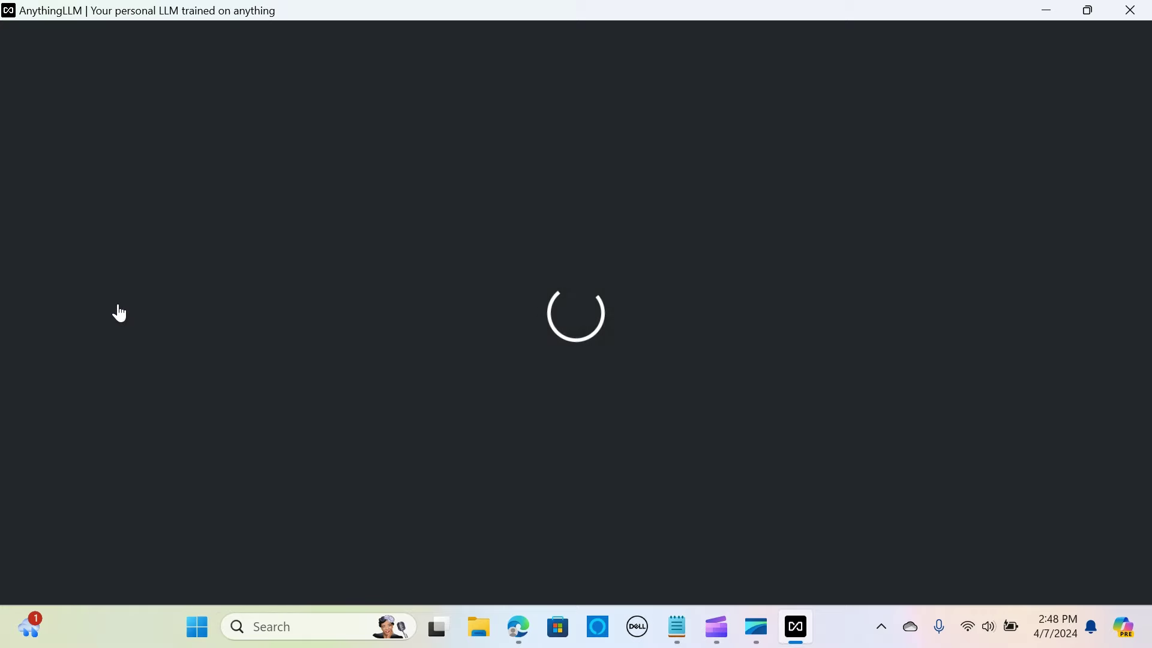
scroll(442, 394, "down", 5)
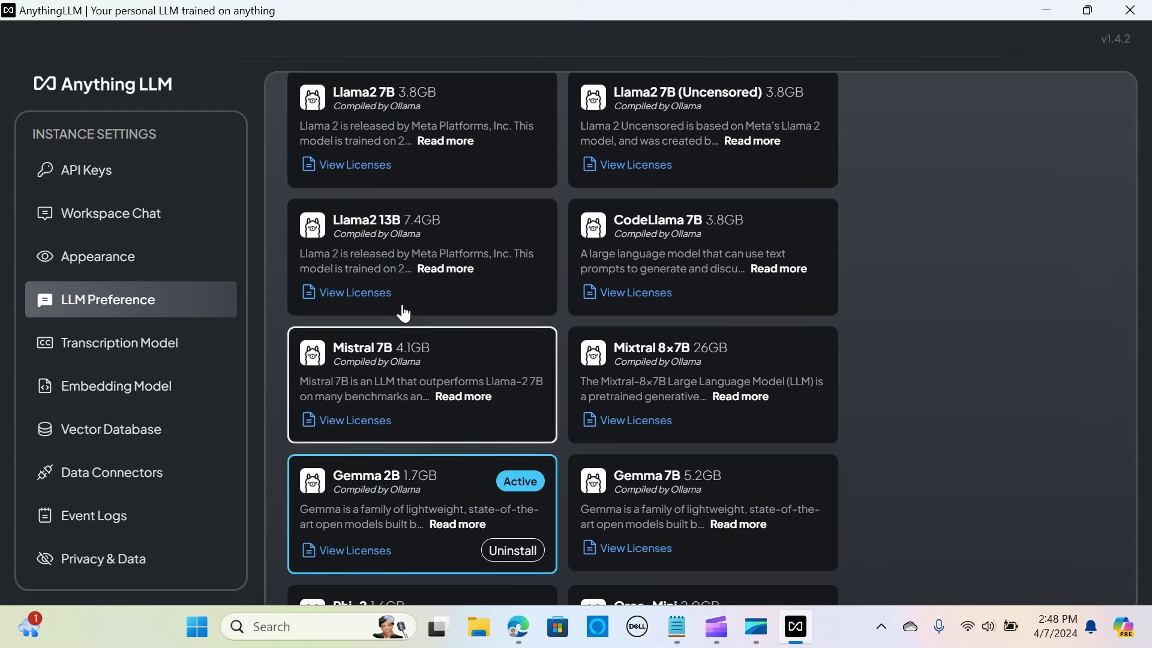
scroll(457, 433, "down", 3)
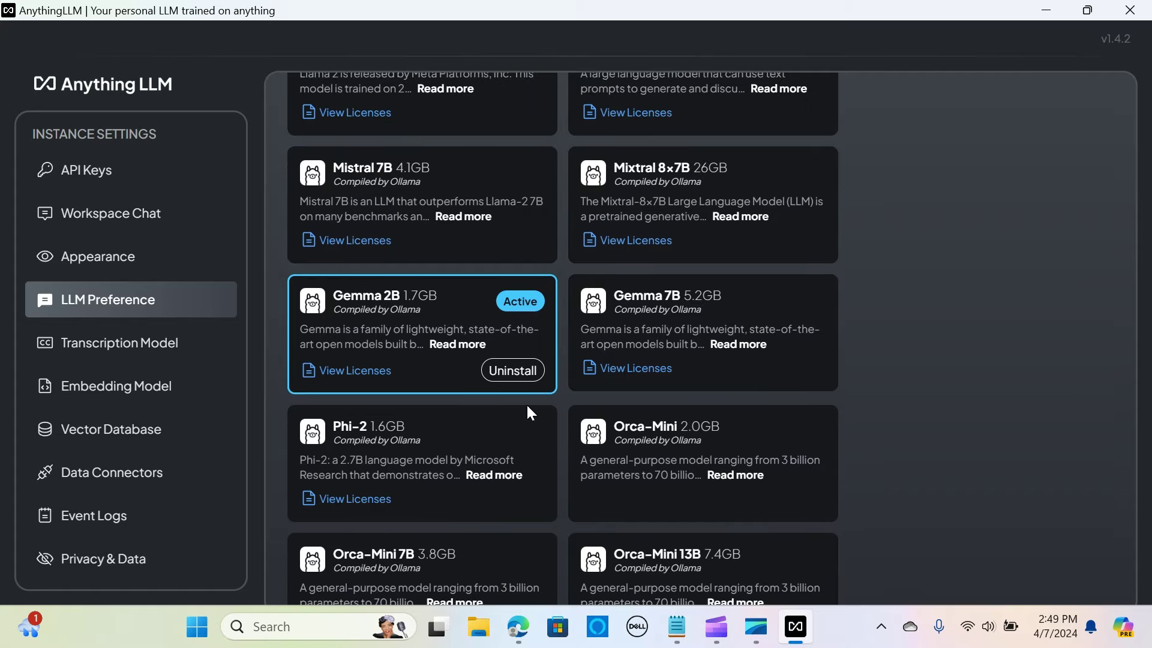
scroll(675, 221, "up", 5)
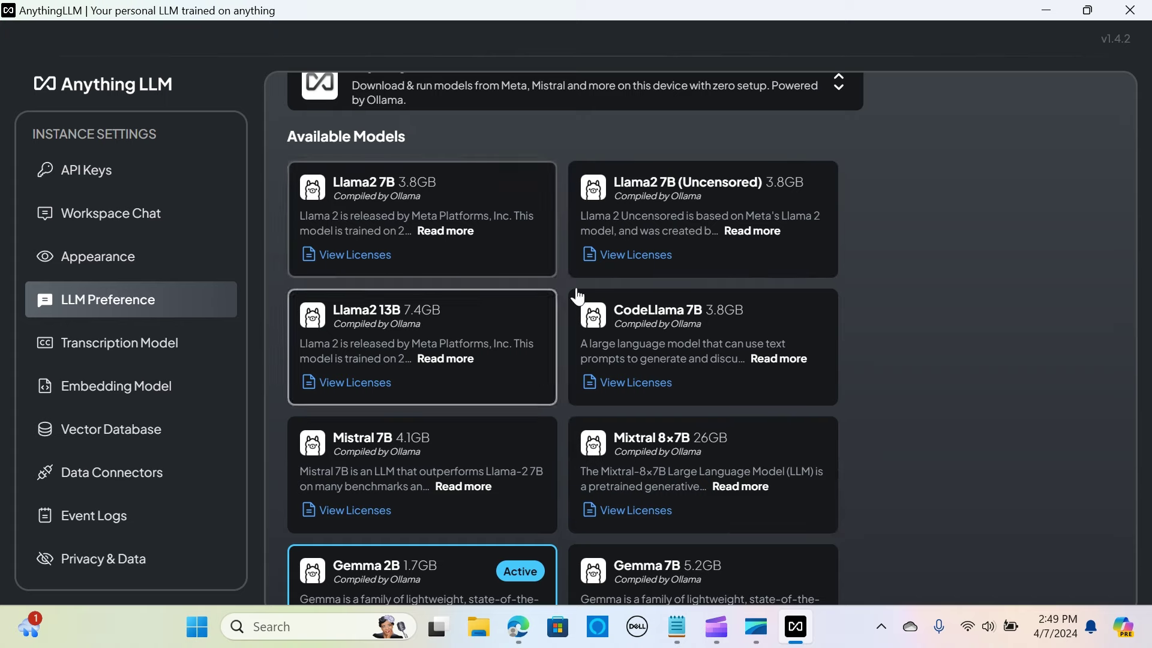
scroll(573, 420, "down", 8)
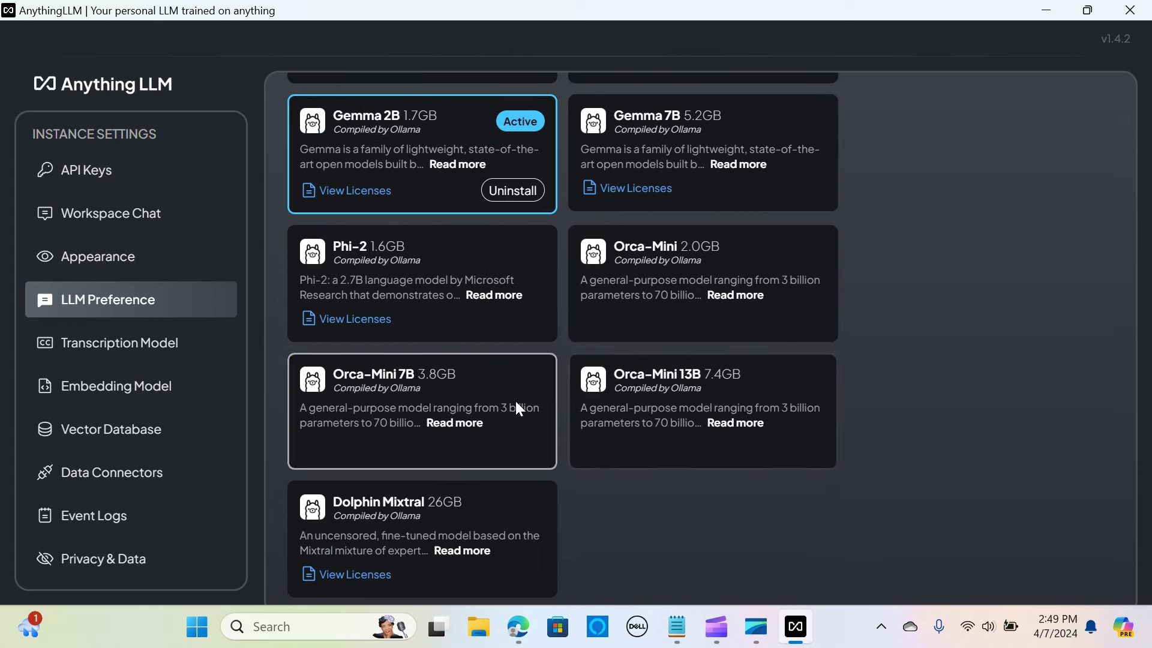
left_click(117, 345)
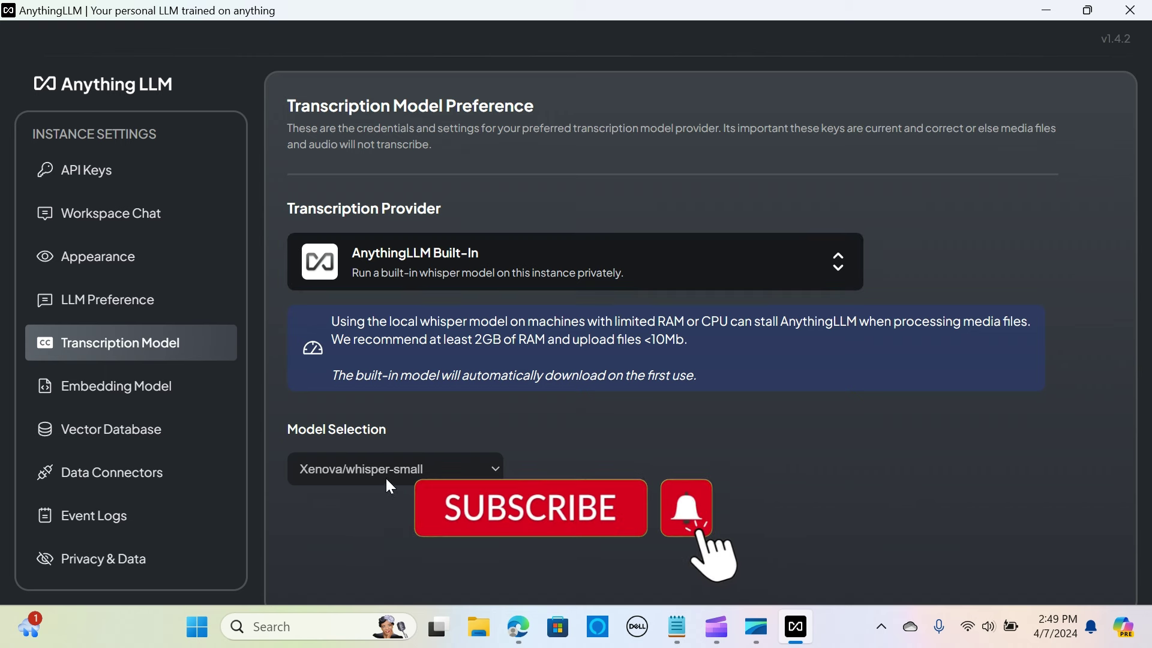
Review the Embedding Model settings and the list of available Vector Database providers, keeping the current provider.
left_click(128, 393)
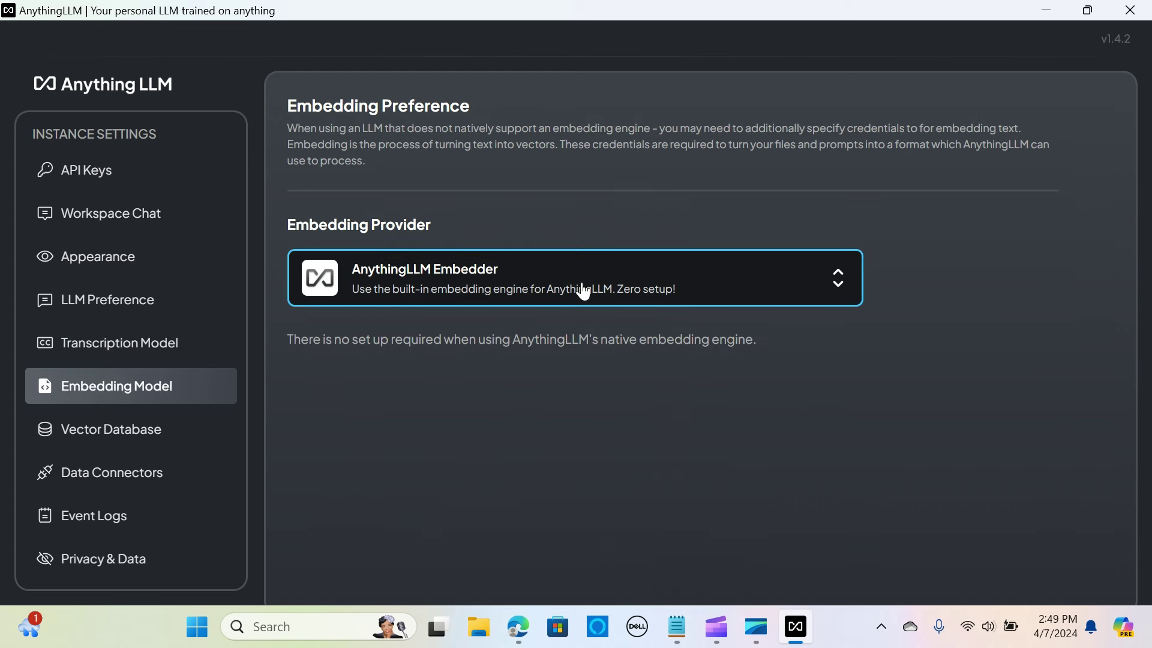
left_click(144, 444)
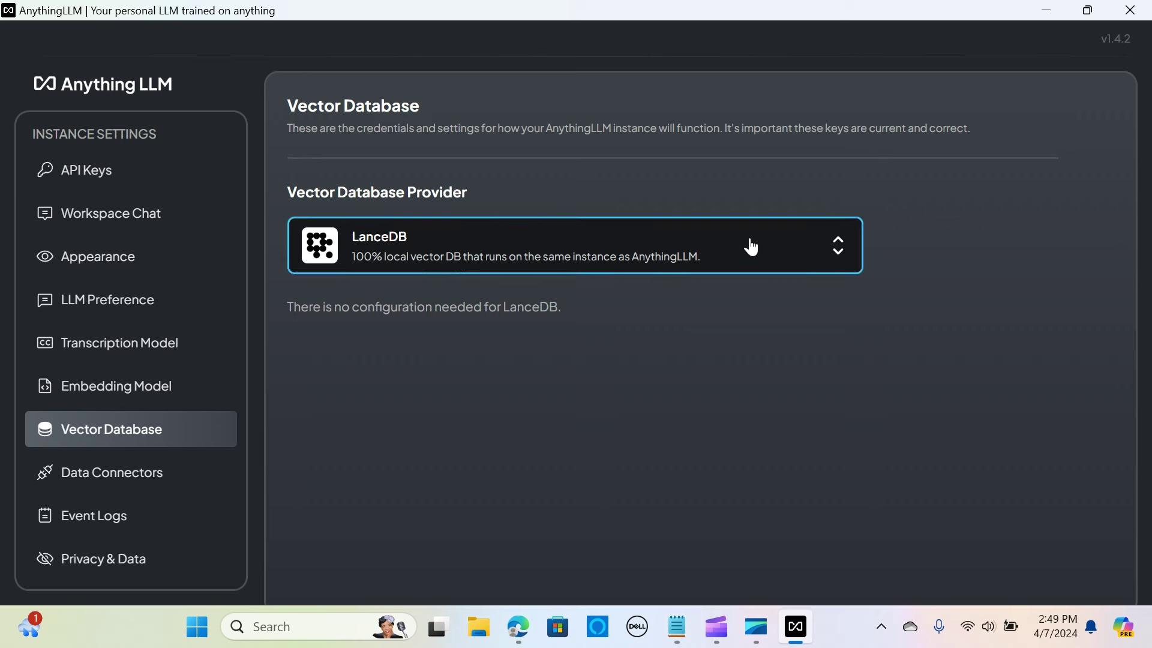
left_click(724, 245)
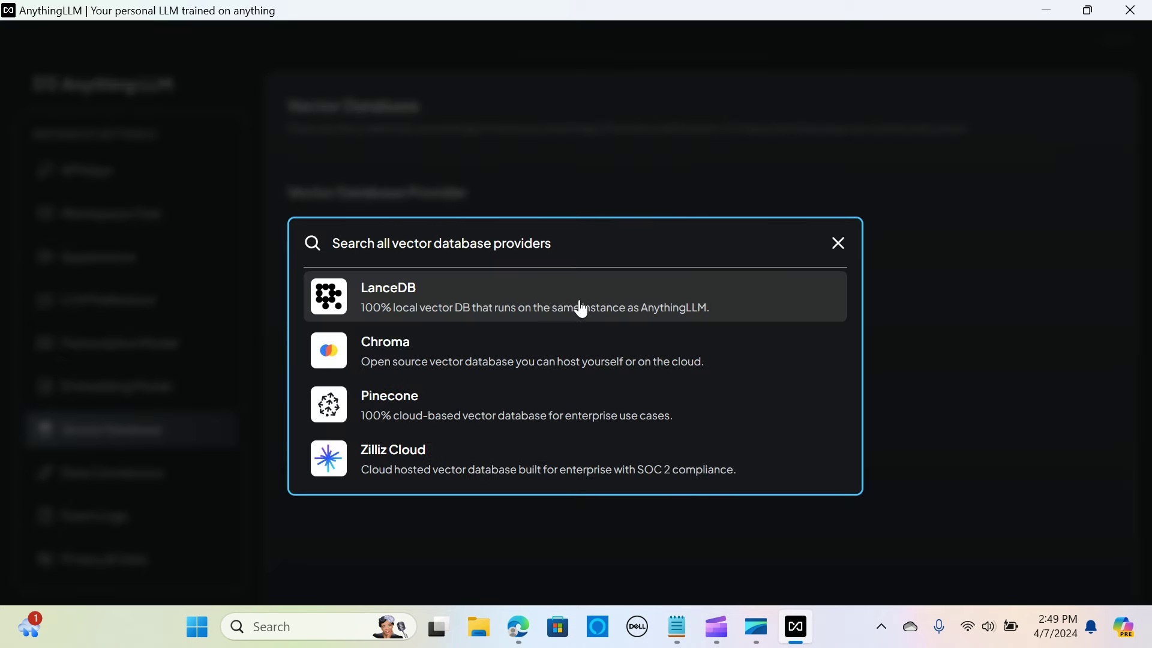
left_click(836, 245)
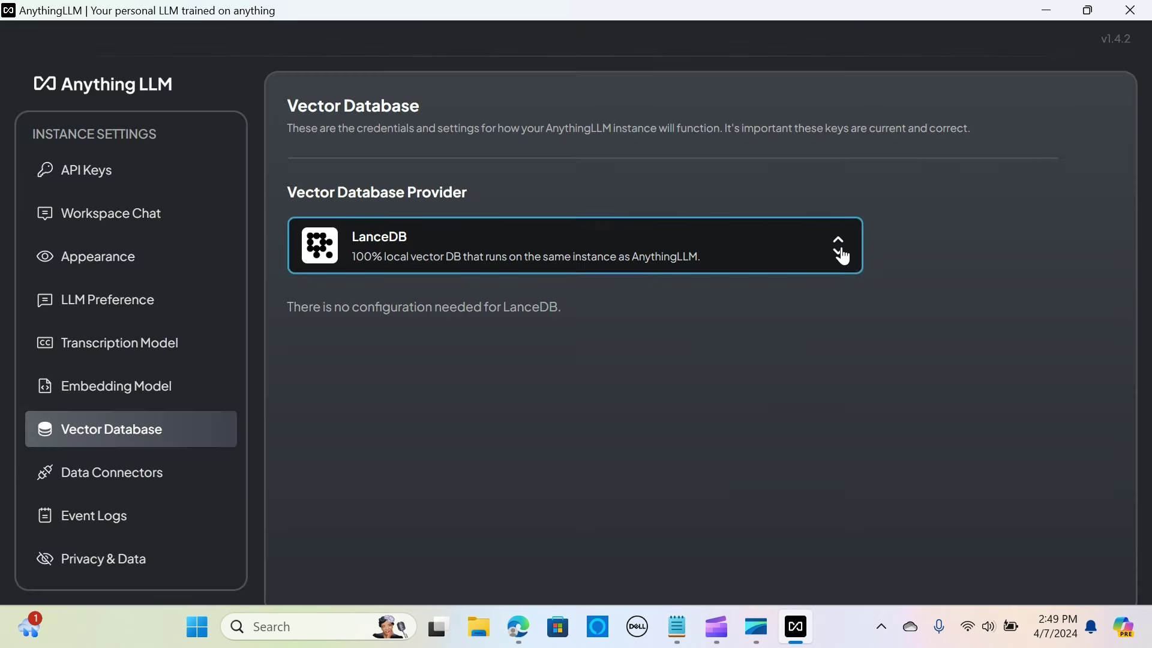
Review the available Data Connectors and read through the Event Logs down to the oldest entries.
scroll(154, 442, "down", 2)
left_click(143, 405)
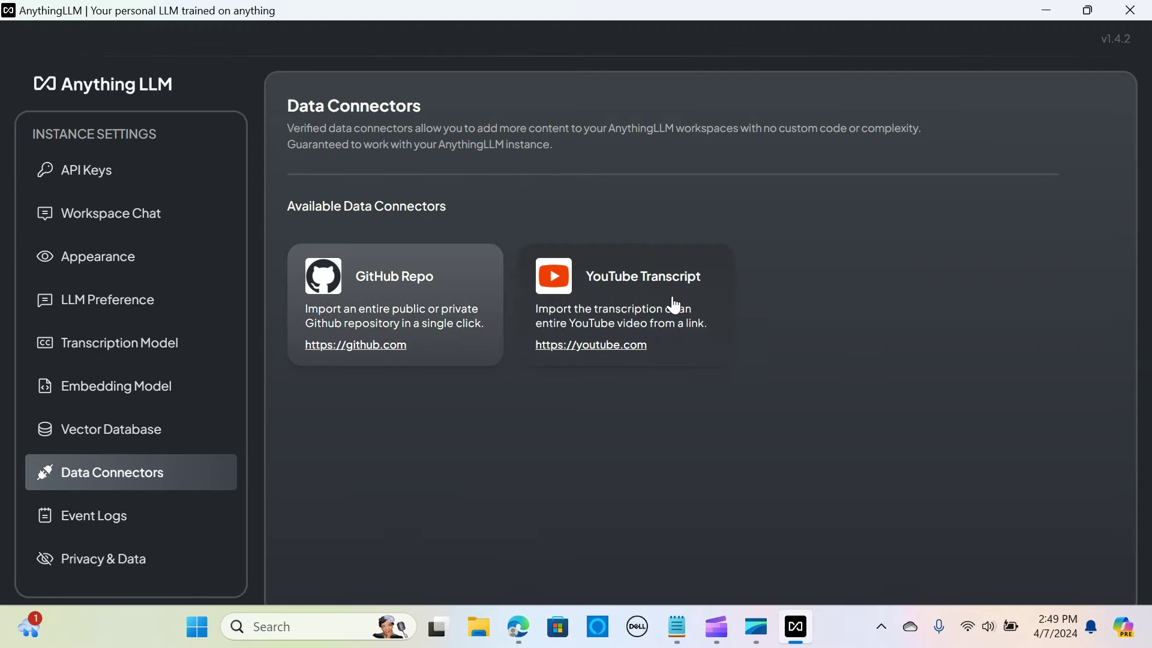
left_click(110, 523)
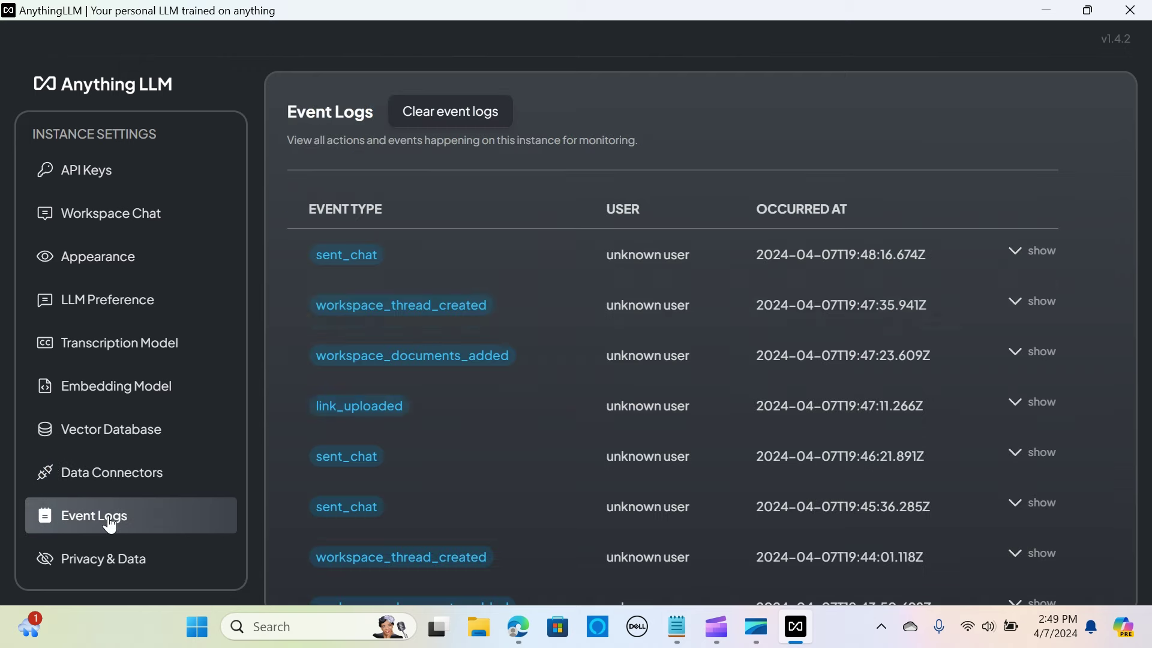
scroll(600, 360, "down", 5)
scroll(582, 352, "up", 5)
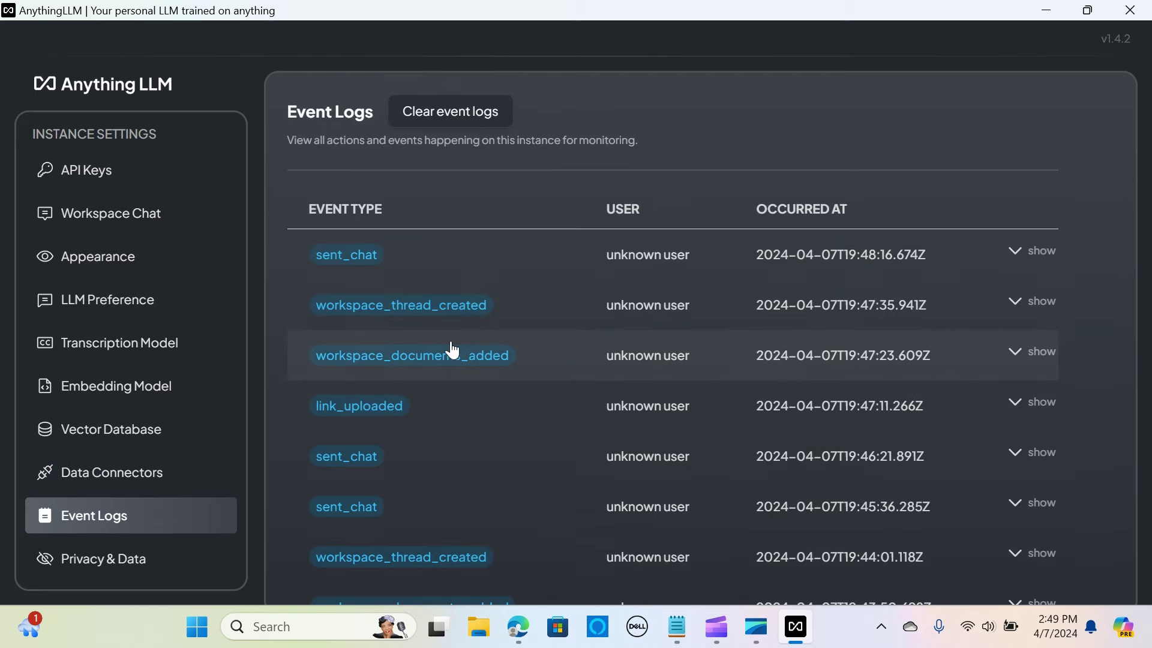
scroll(568, 383, "down", 8)
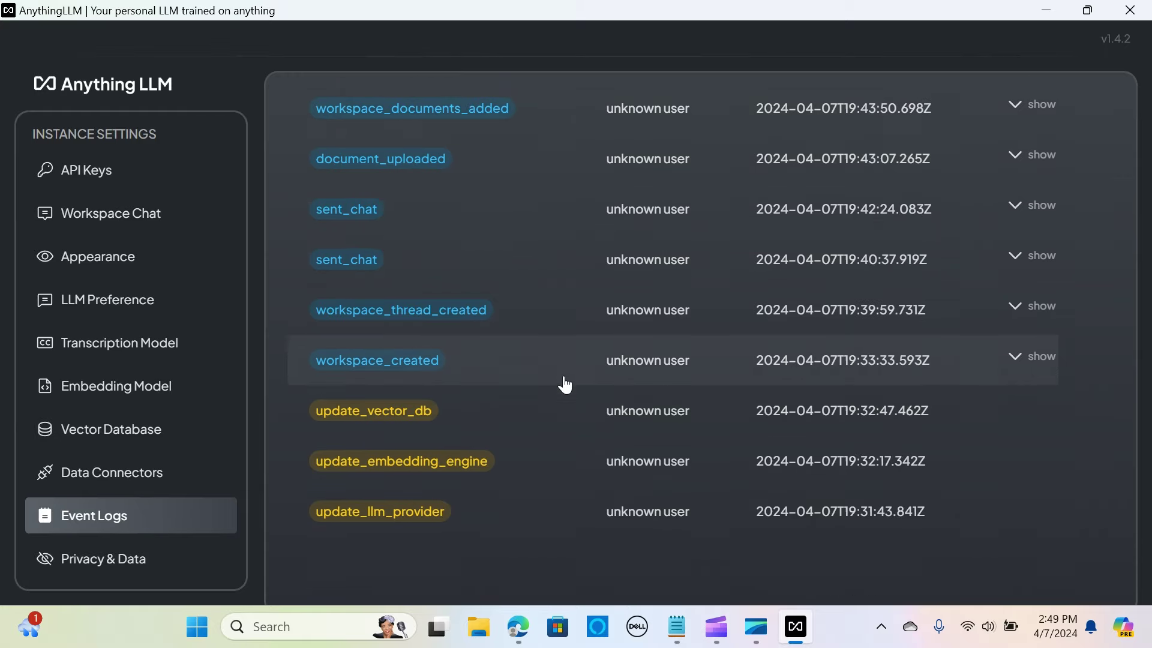
Review the Privacy & Data settings for LLM selection, embedding engine, vector database and anonymous telemetry.
left_click(112, 560)
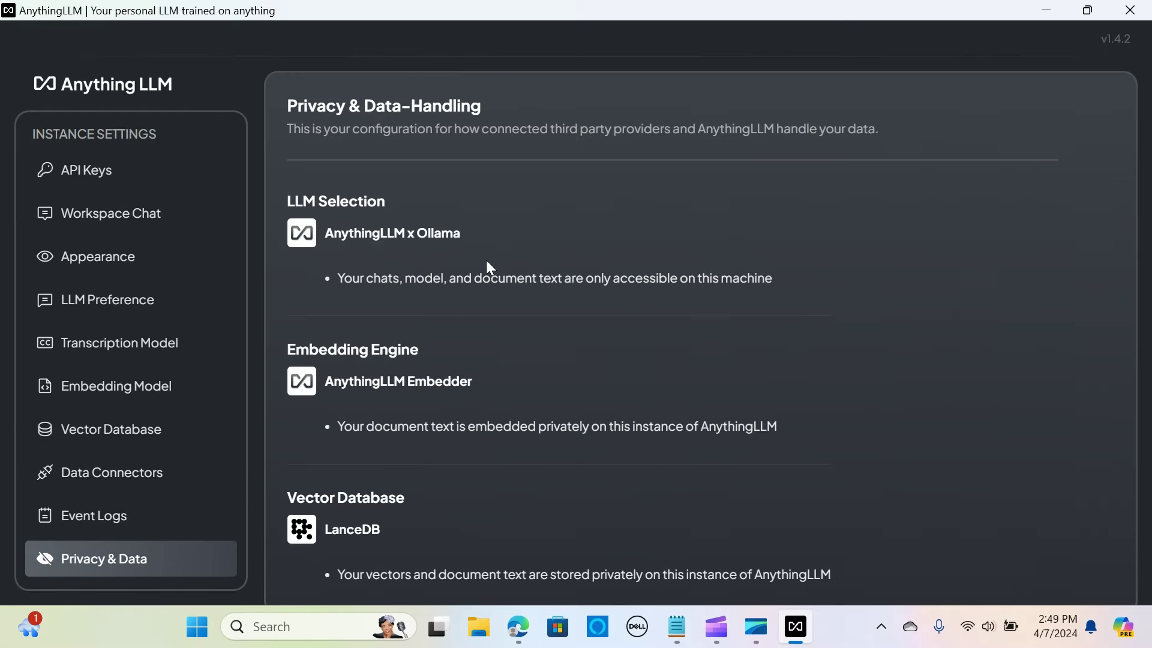
scroll(479, 300, "down", 4)
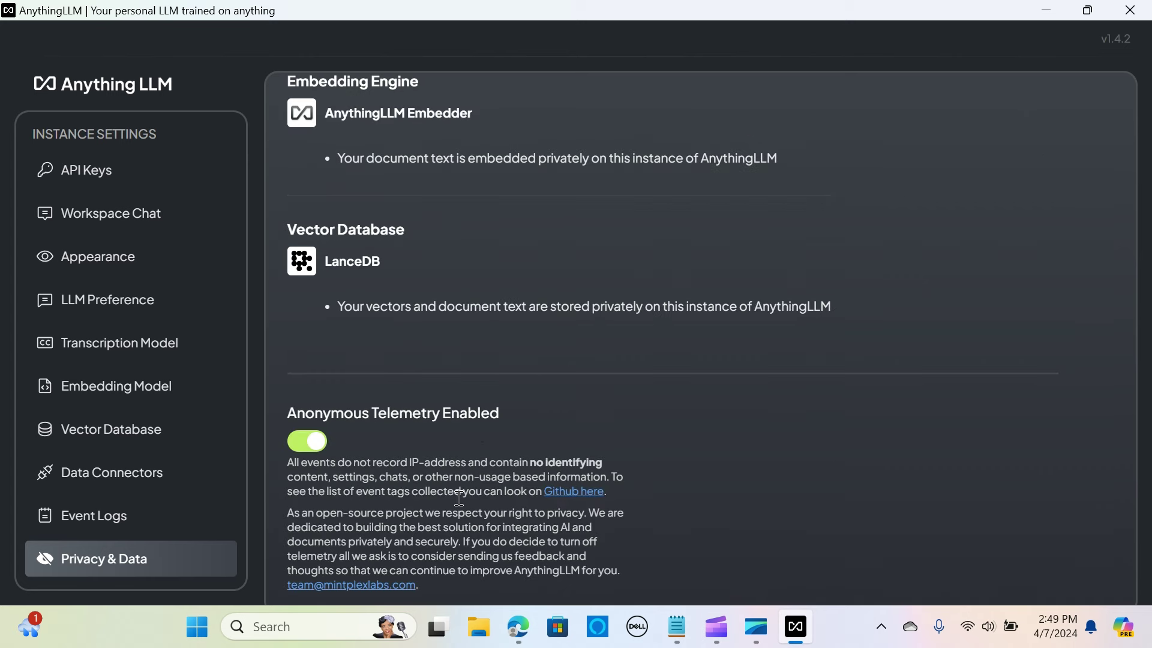
scroll(459, 498, "up", 4)
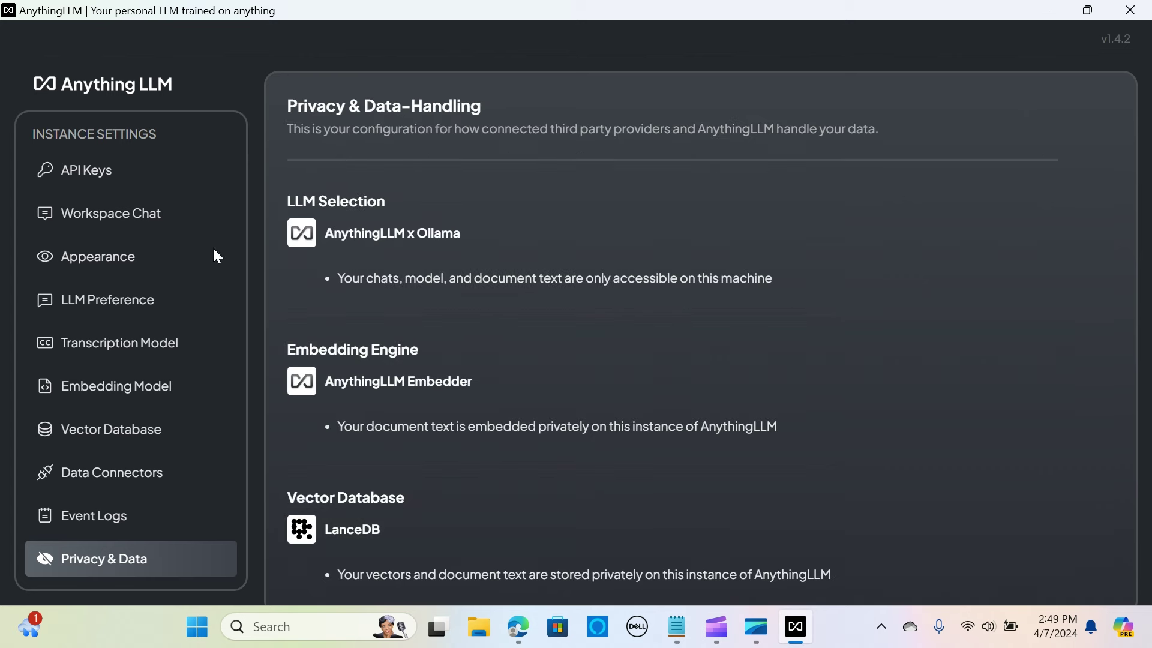
scroll(79, 455, "down", 1)
scroll(539, 405, "down", 2)
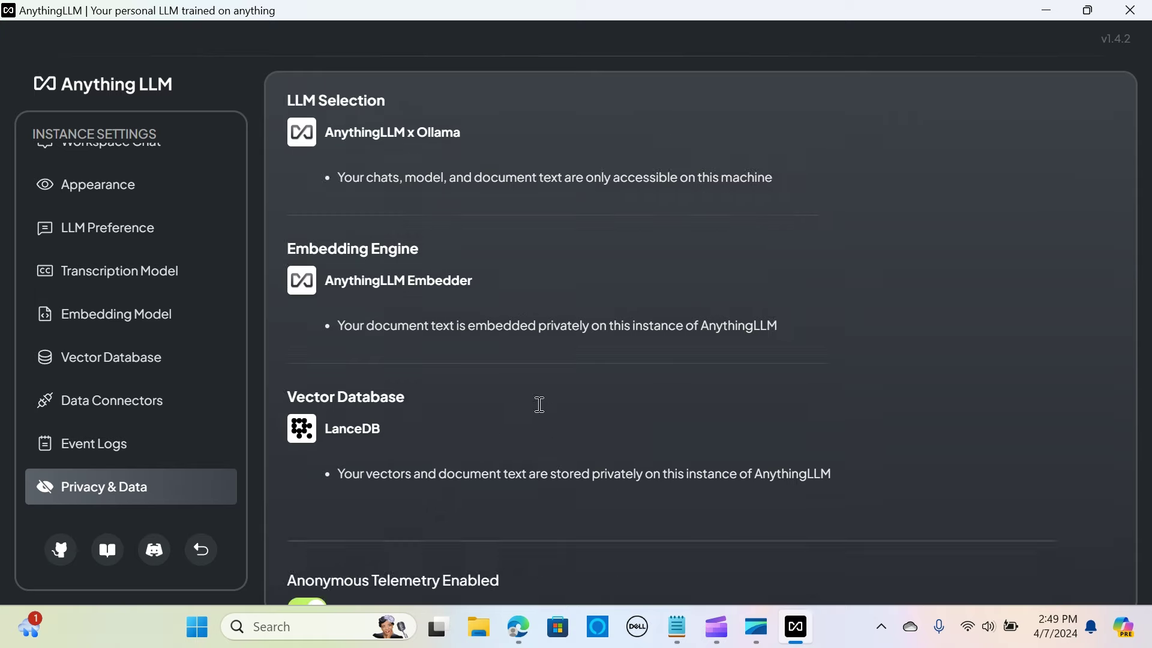
scroll(539, 404, "down", 3)
Leave the instance settings and look through the introductory messages on the home page.
left_click(202, 551)
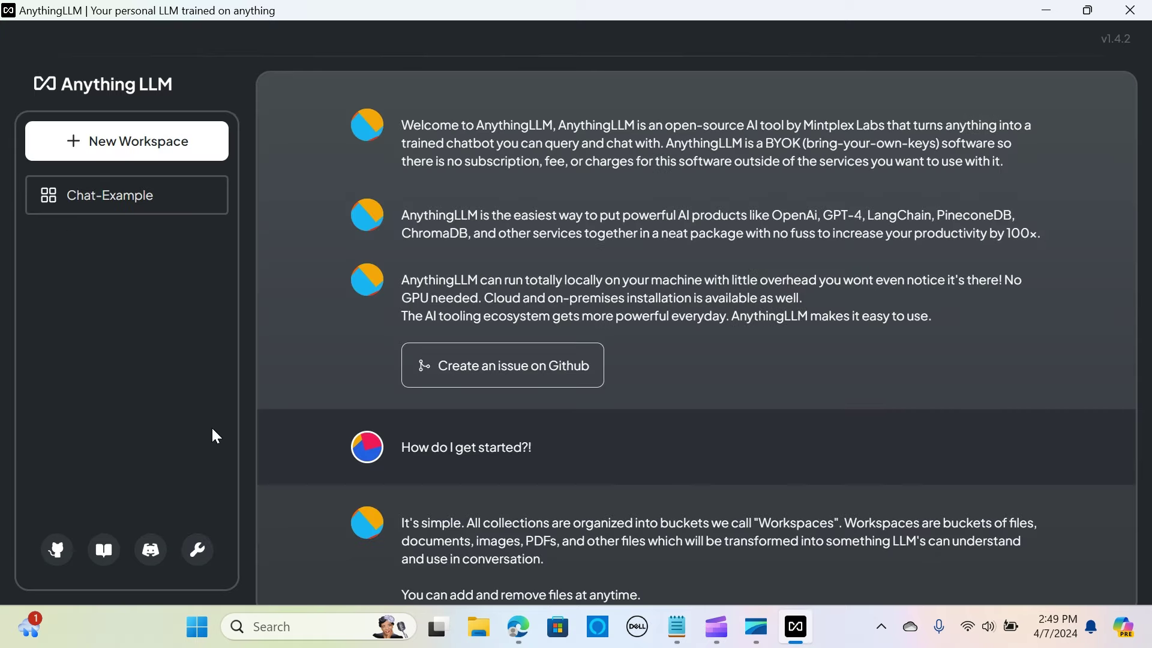
scroll(692, 430, "down", 5)
scroll(688, 418, "up", 5)
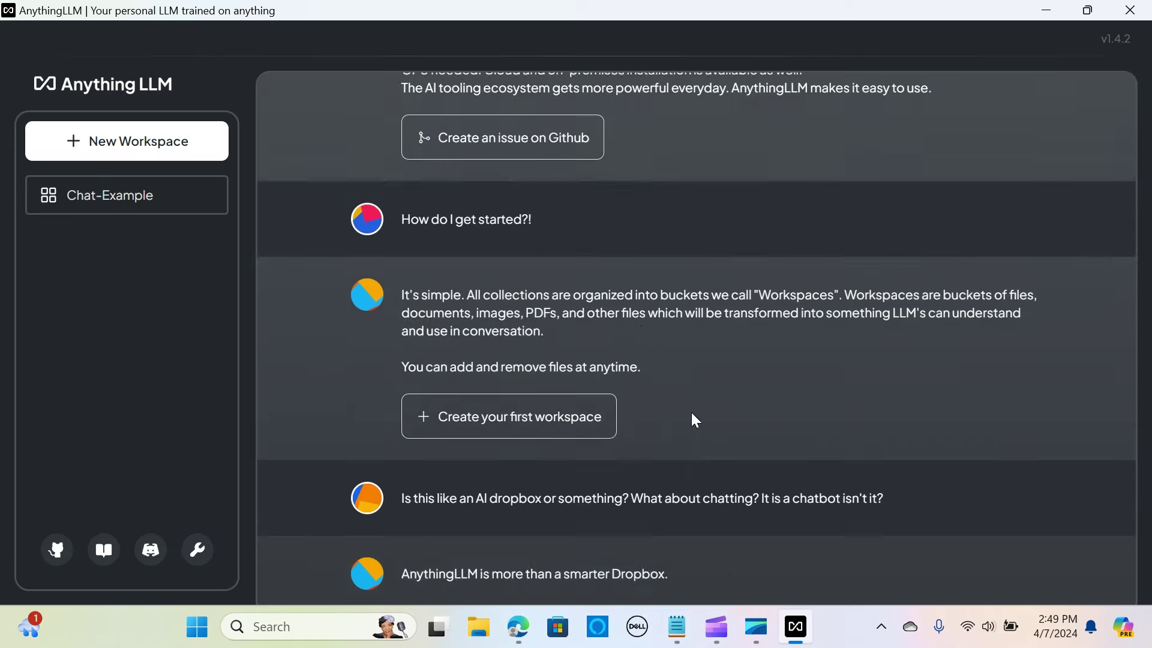